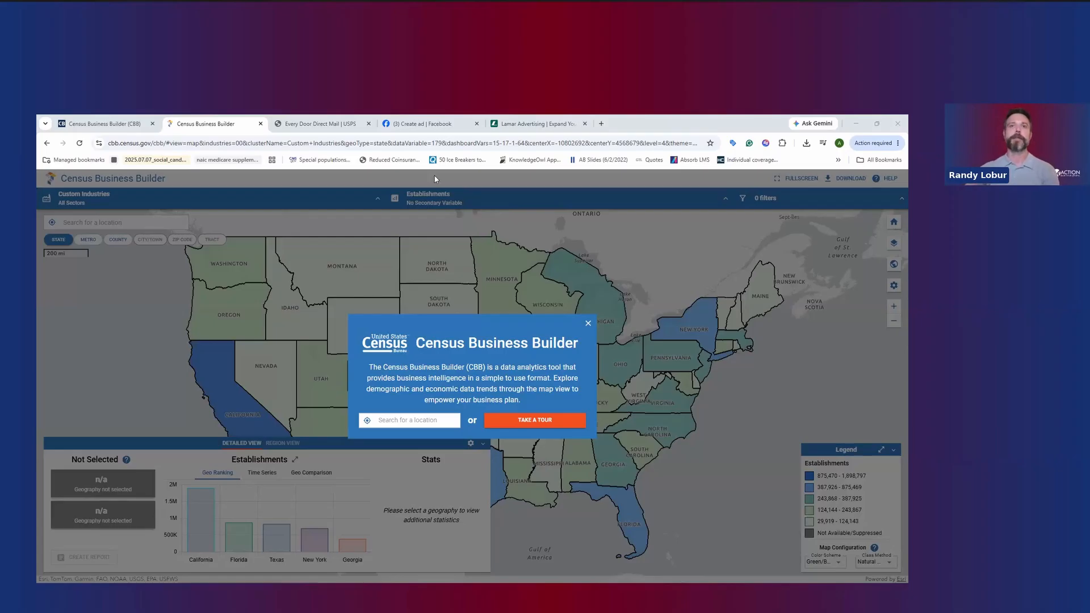
Look over the open Every Door Direct Mail, Facebook ad audience and Lamar Advertising pages
left_click(96, 121)
left_click(315, 124)
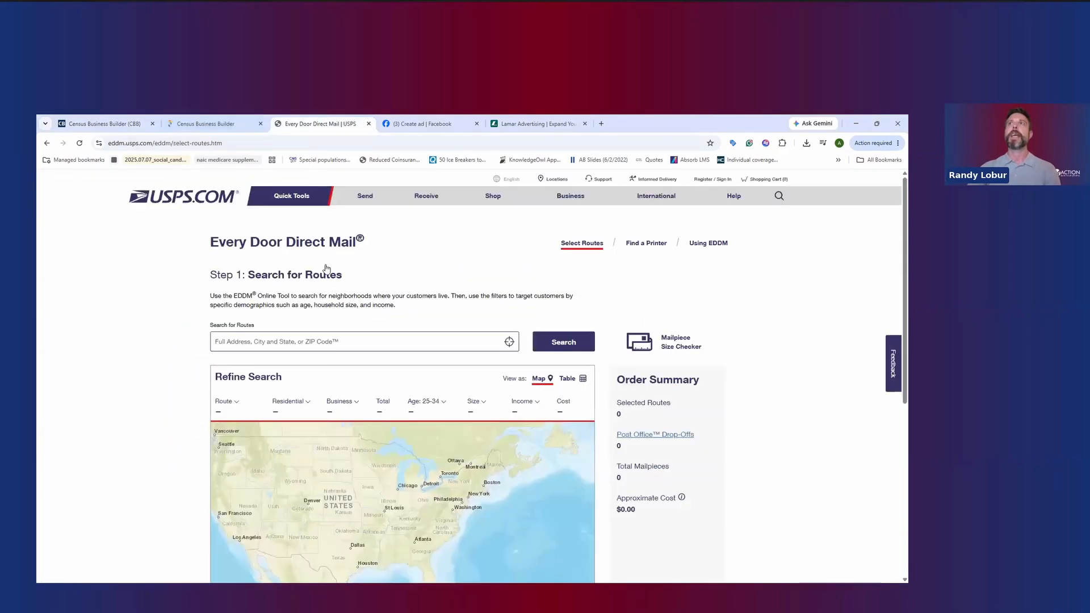
mouse_move(320, 272)
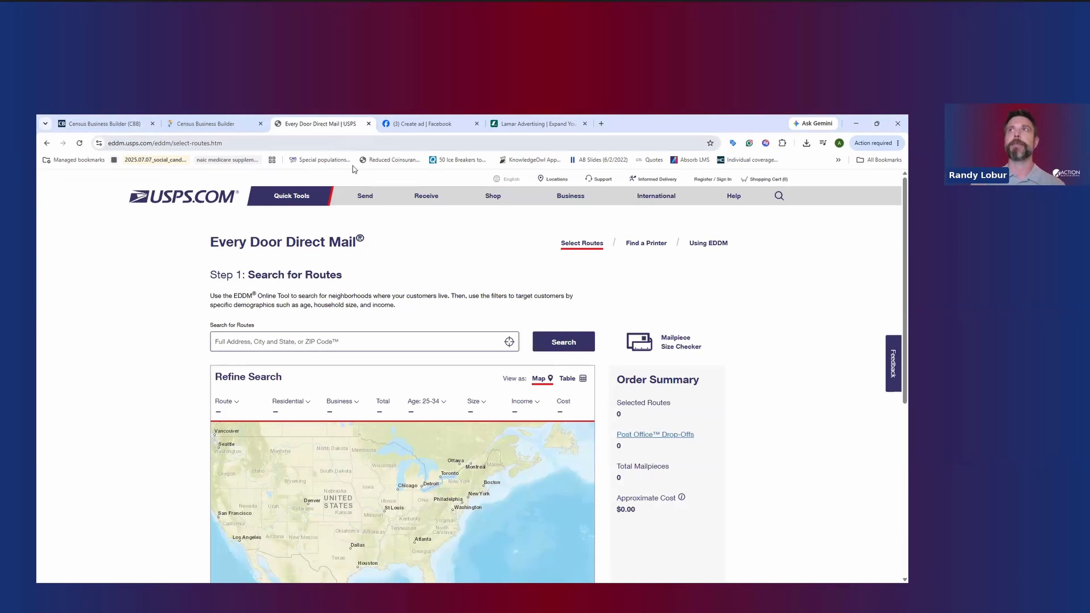
left_click(397, 121)
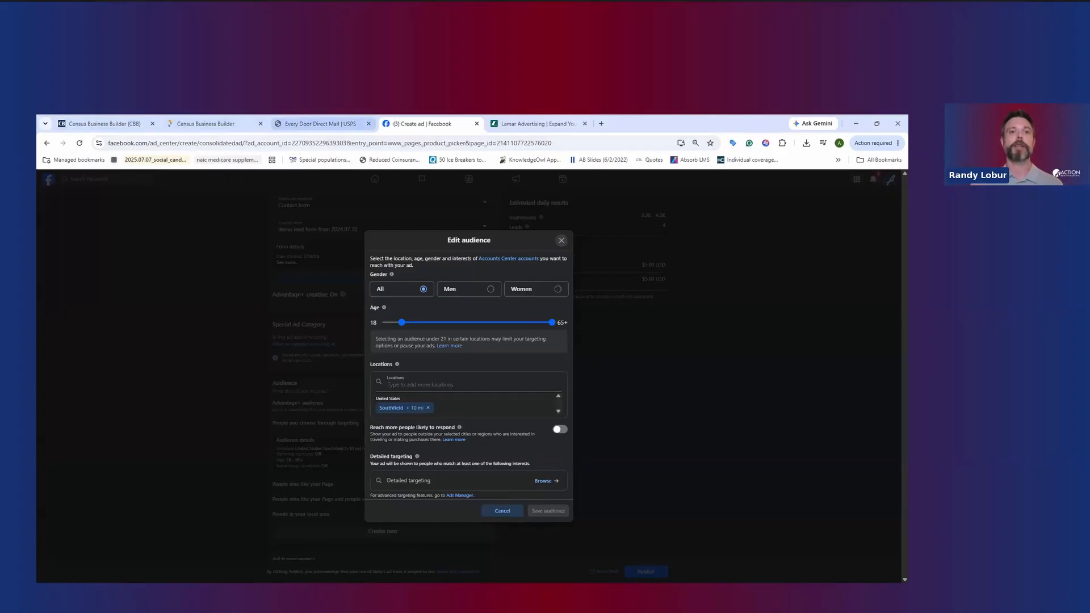
left_click(534, 118)
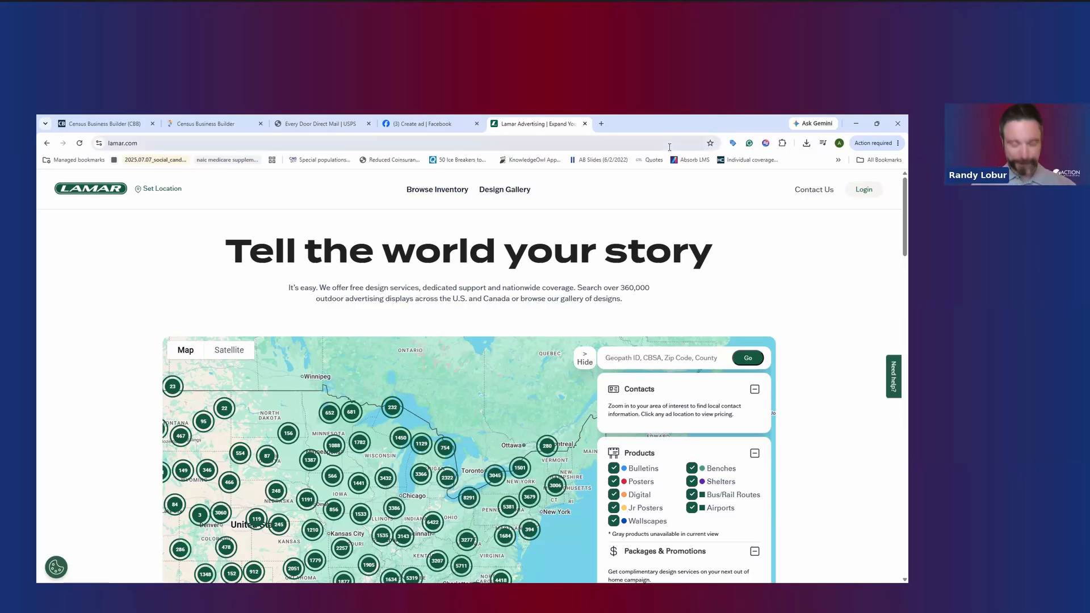
Return to the Census Business Builder information page and highlight its Version 5.11 heading while reviewing the page
left_click(226, 123)
left_click(89, 119)
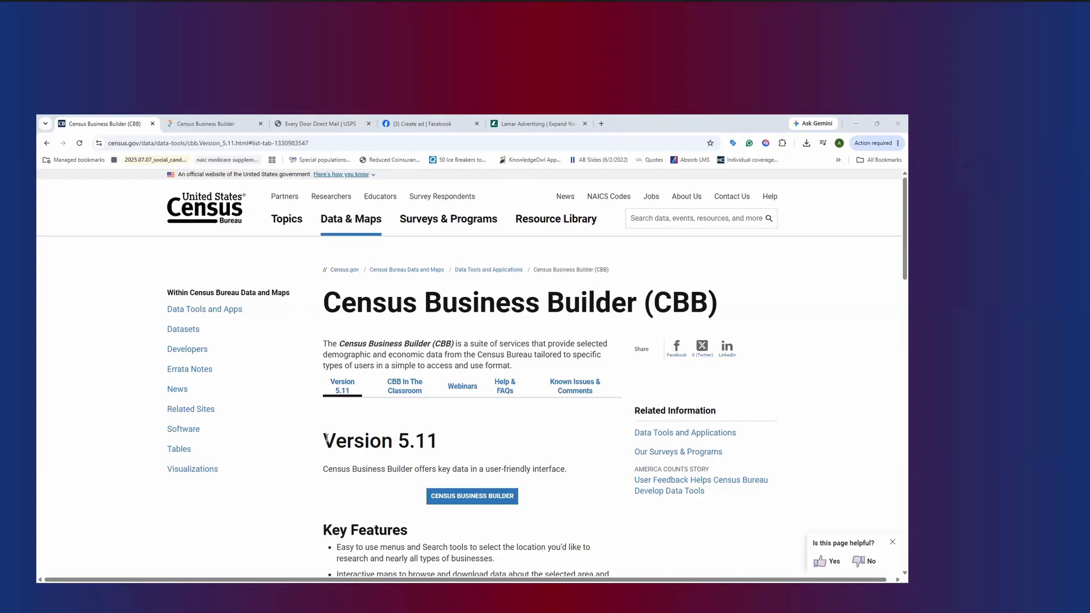
left_click_drag(326, 439, 515, 444)
scroll(513, 444, "down", 3)
scroll(568, 447, "down", 2)
scroll(511, 437, "up", 5)
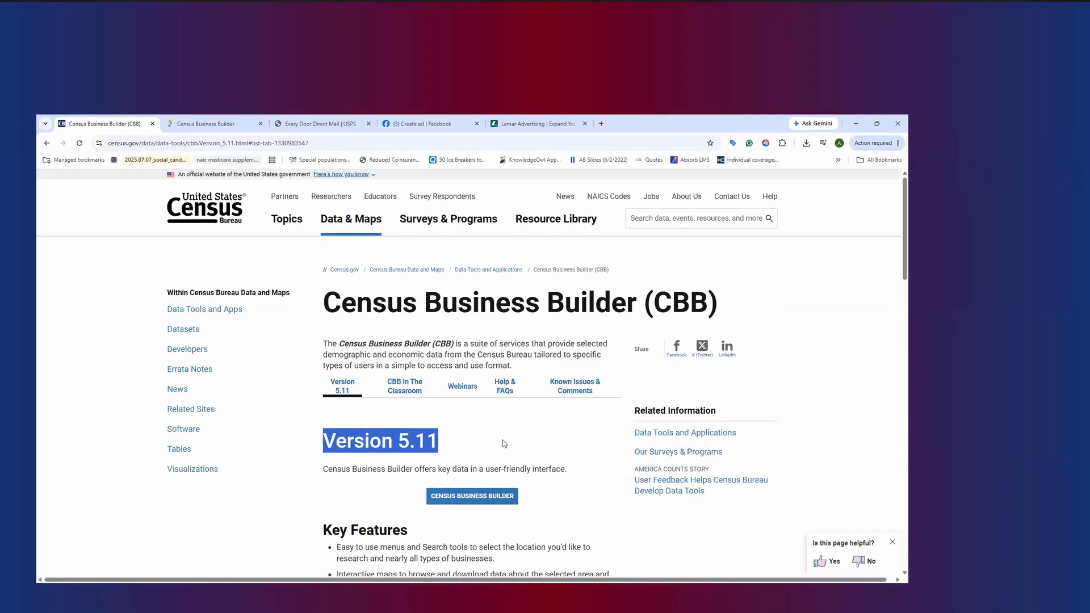
Open the Help & FAQs section for Census Business Builder and review its webinars and help resources
left_click(505, 386)
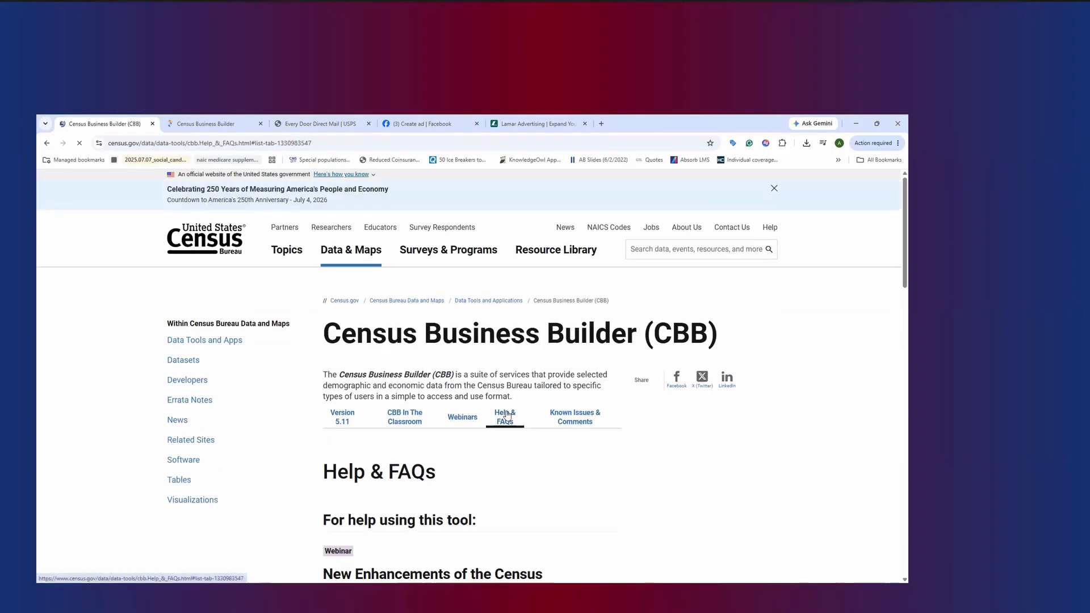
scroll(530, 504, "down", 4)
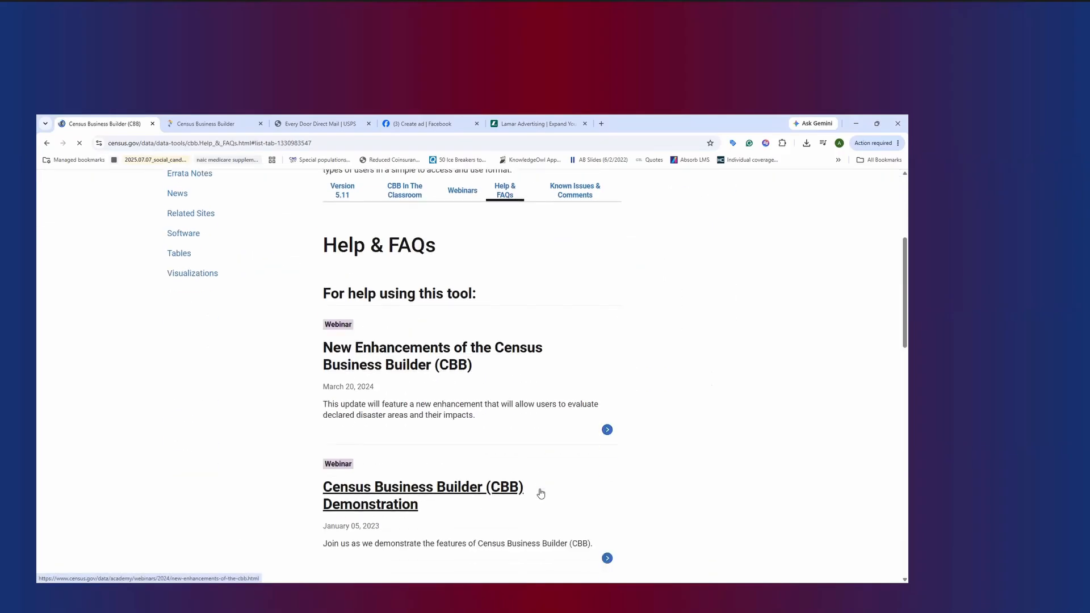
scroll(540, 494, "down", 2)
scroll(499, 465, "up", 2)
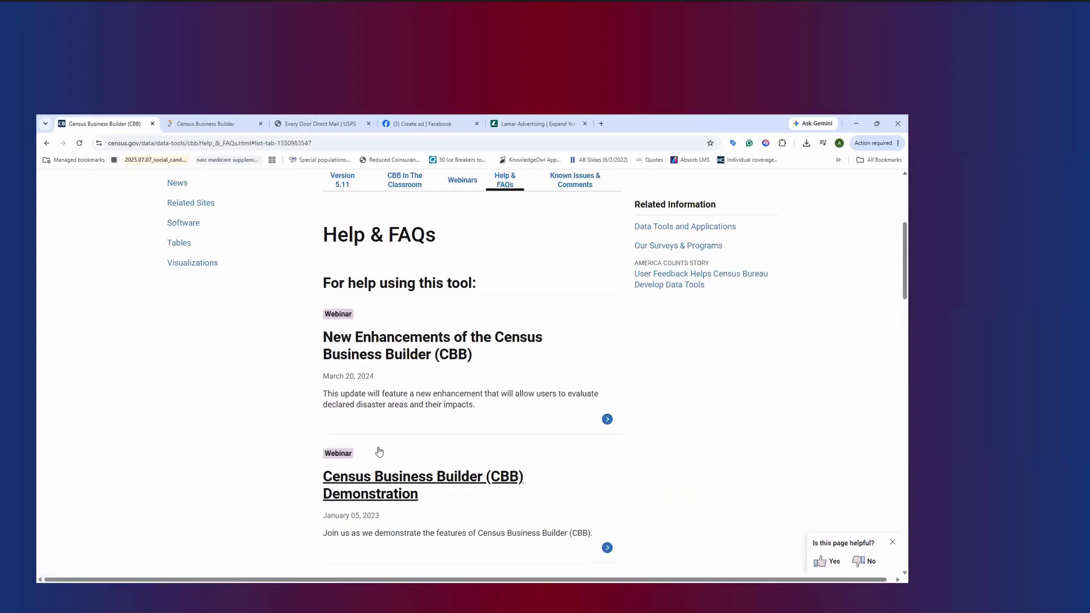
scroll(375, 465, "down", 1)
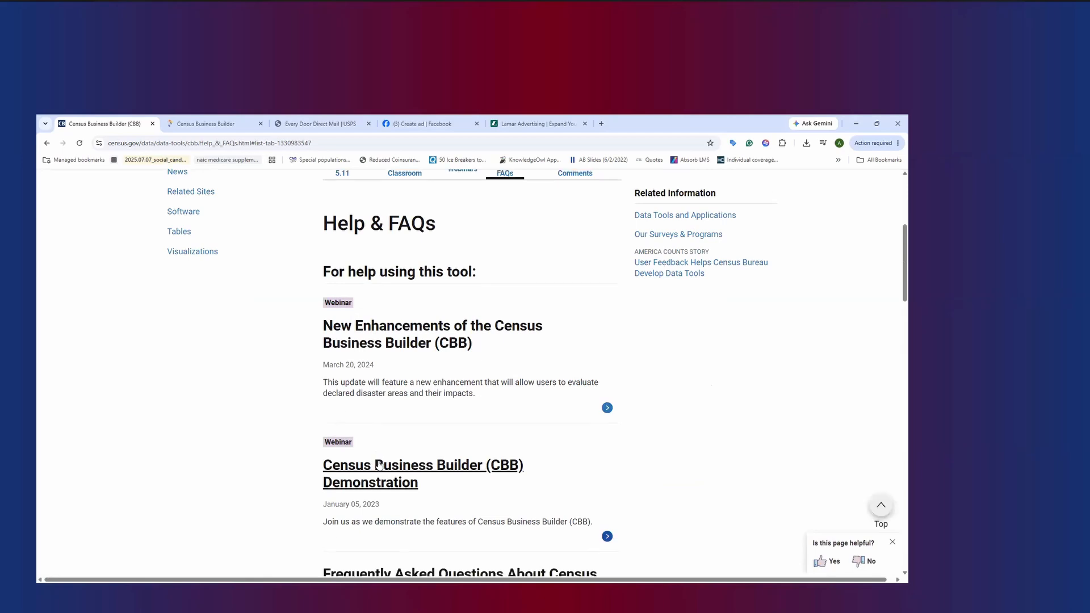
scroll(438, 448, "down", 2)
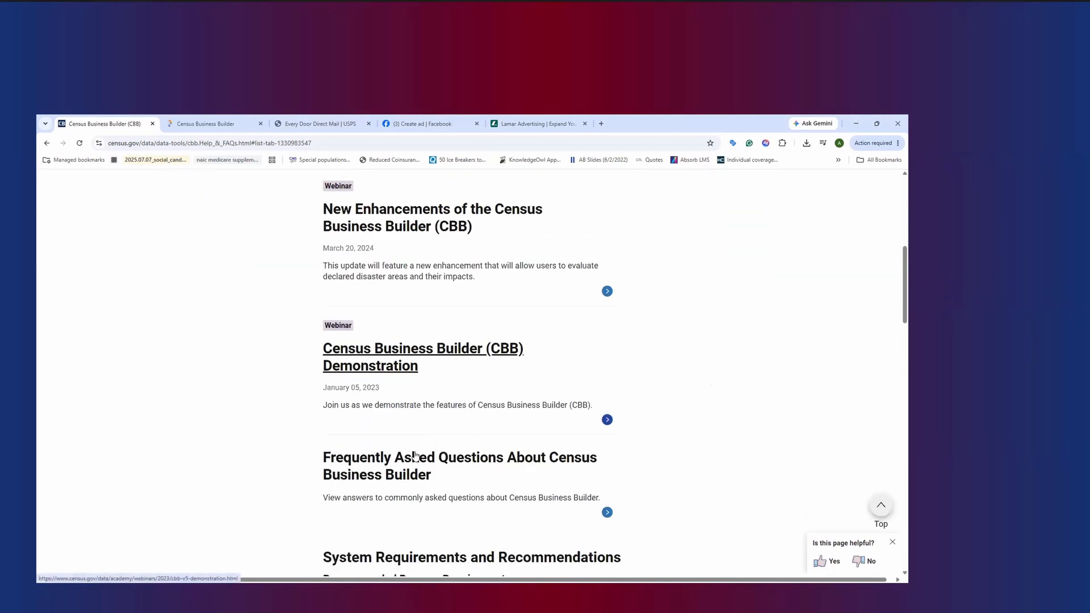
Open the Frequently Asked Questions About Census Business Builder and highlight question 3 on how often data are updated
left_click(440, 451)
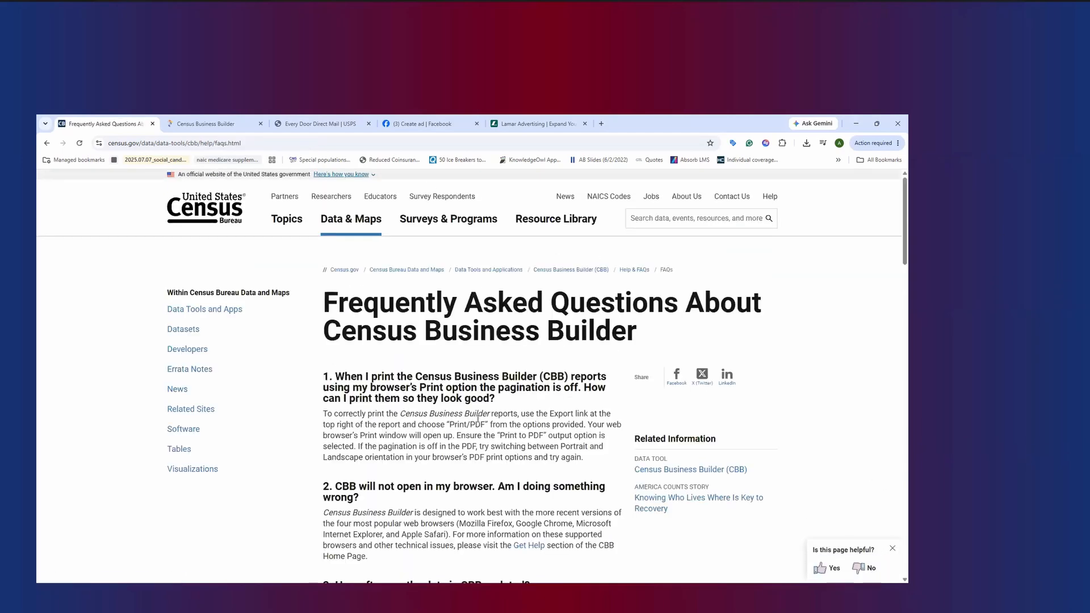
scroll(428, 426, "down", 1)
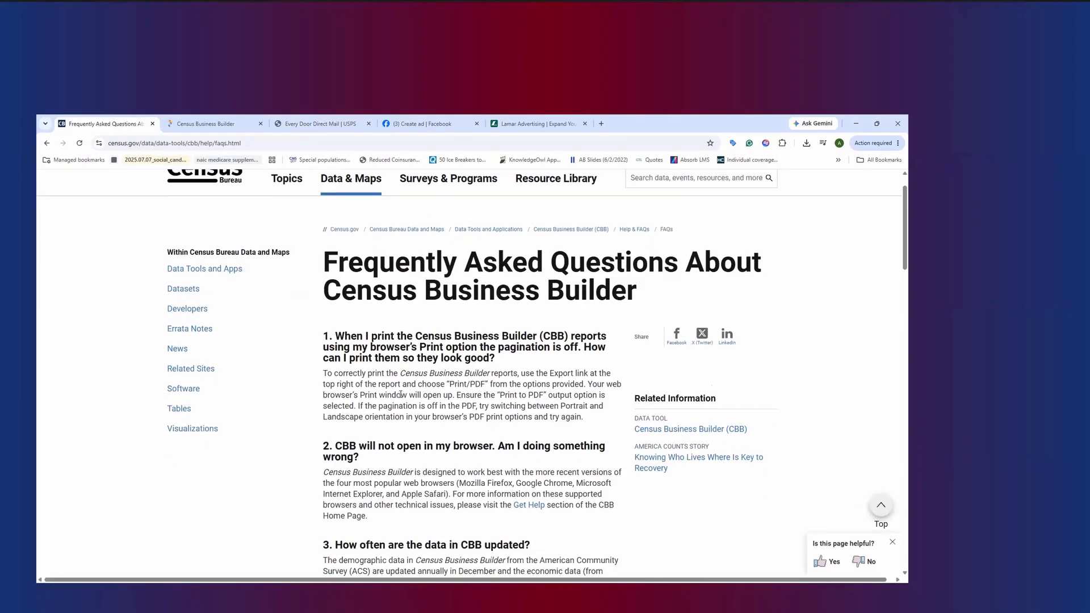
scroll(626, 423, "down", 4)
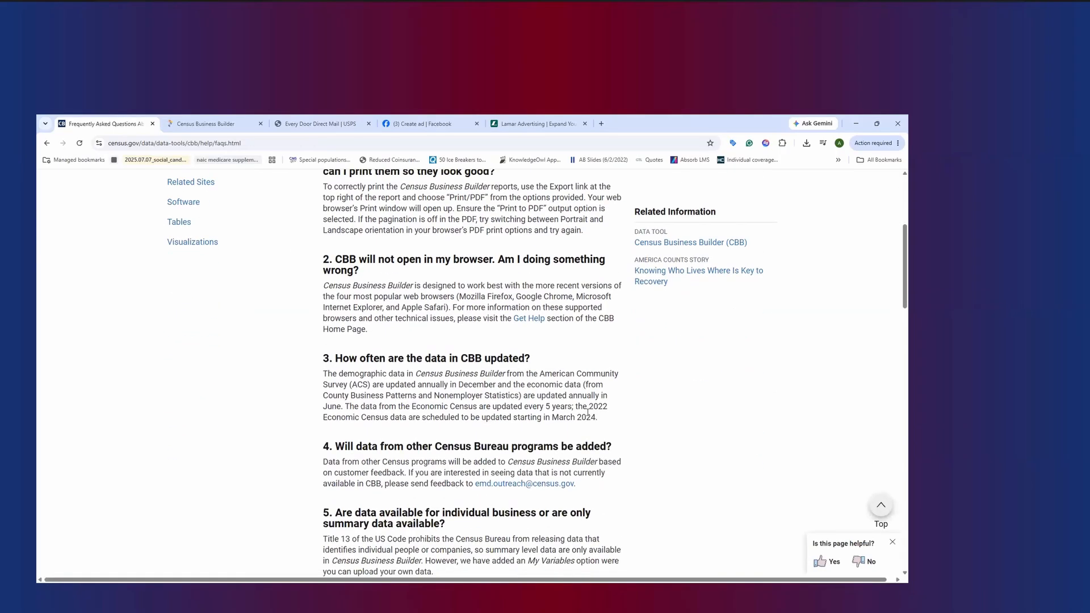
left_click_drag(627, 423, 322, 357)
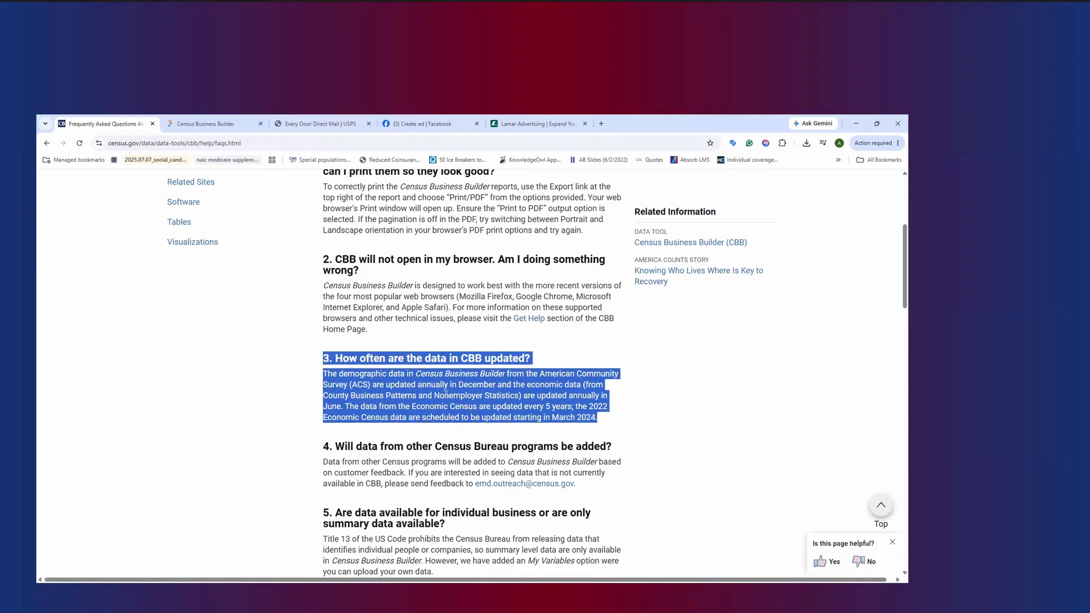
left_click(420, 370)
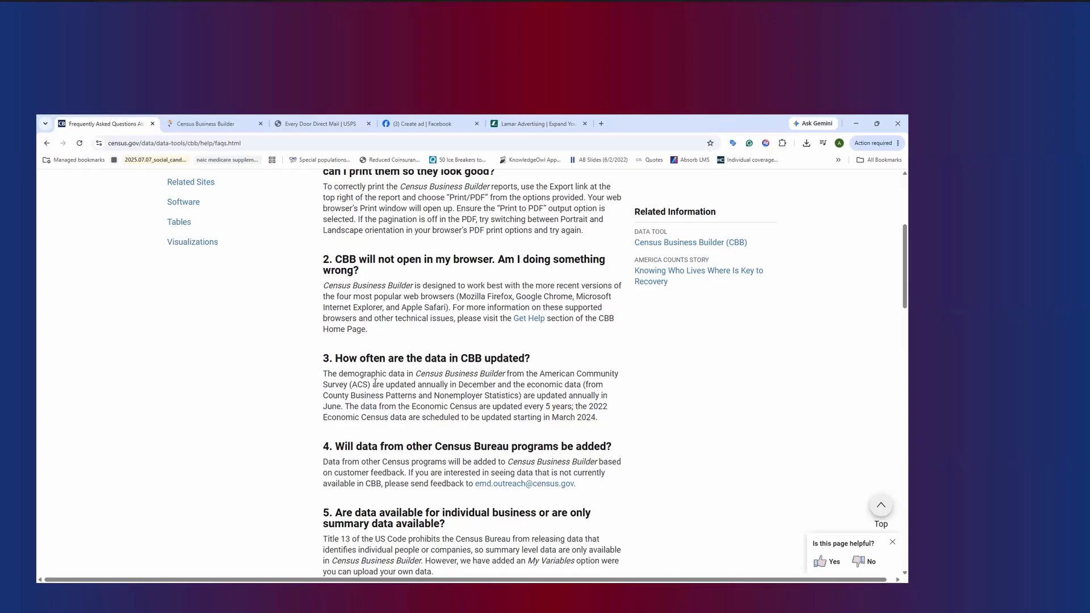
In question 3's answer, highlight the sentence on annual demographic and economic updates, and separately the Economic Census sentence
left_click_drag(323, 374, 517, 376)
left_click_drag(443, 394, 345, 414)
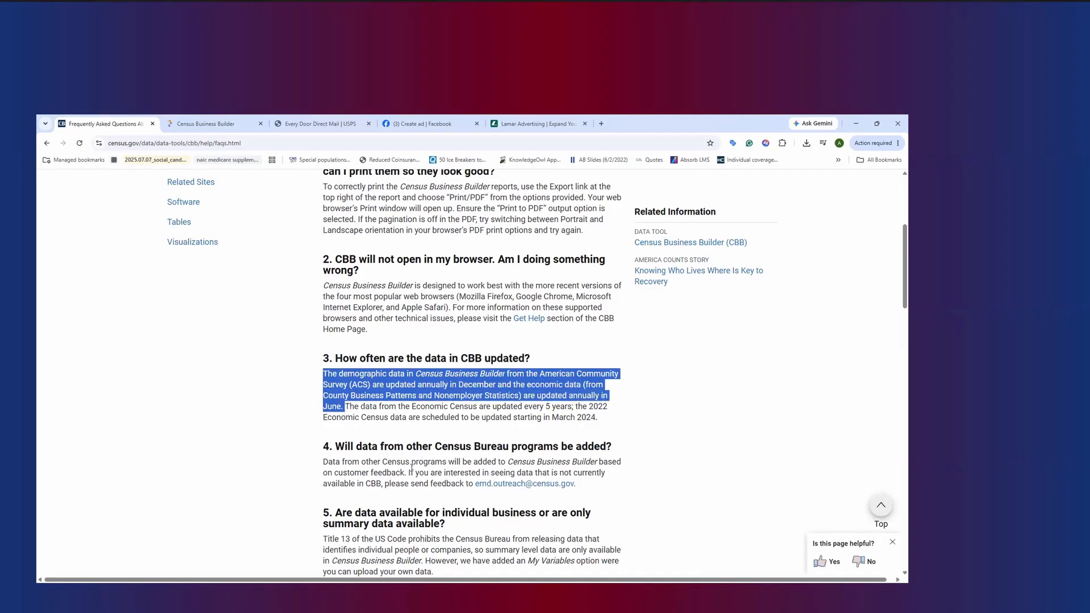
left_click(570, 429)
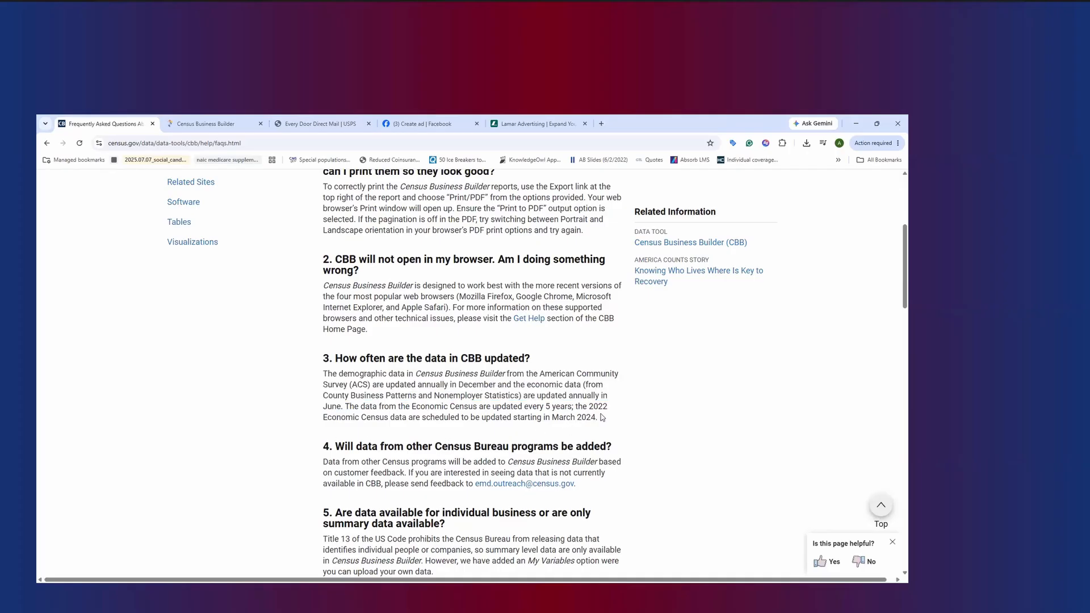
left_click_drag(603, 418, 344, 407)
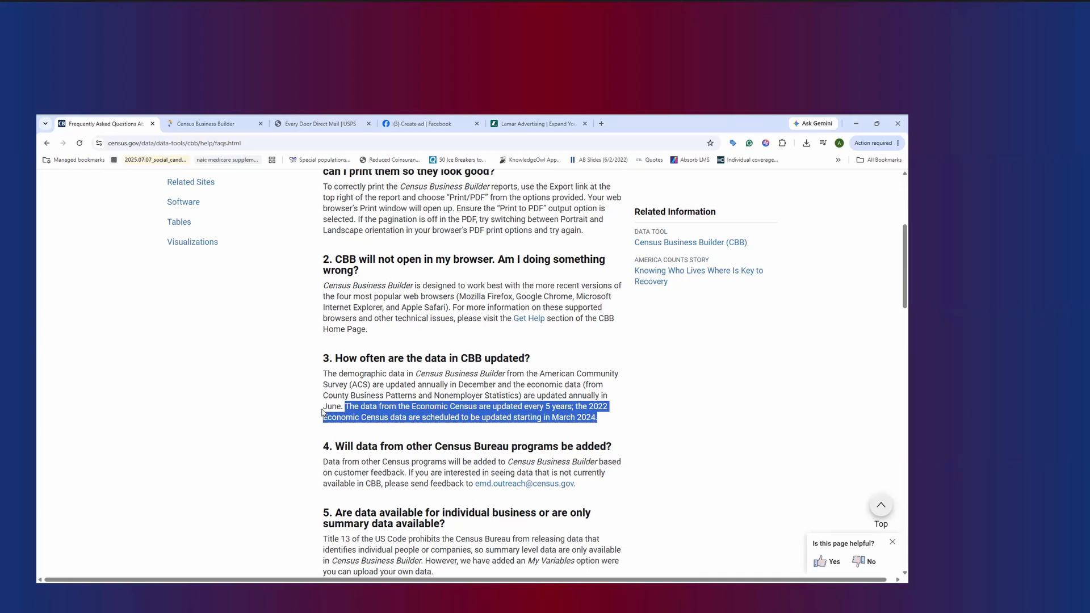
Read through the remaining frequently asked questions on data sources, definitions, geographic levels and unavailable data
scroll(383, 387, "up", 3)
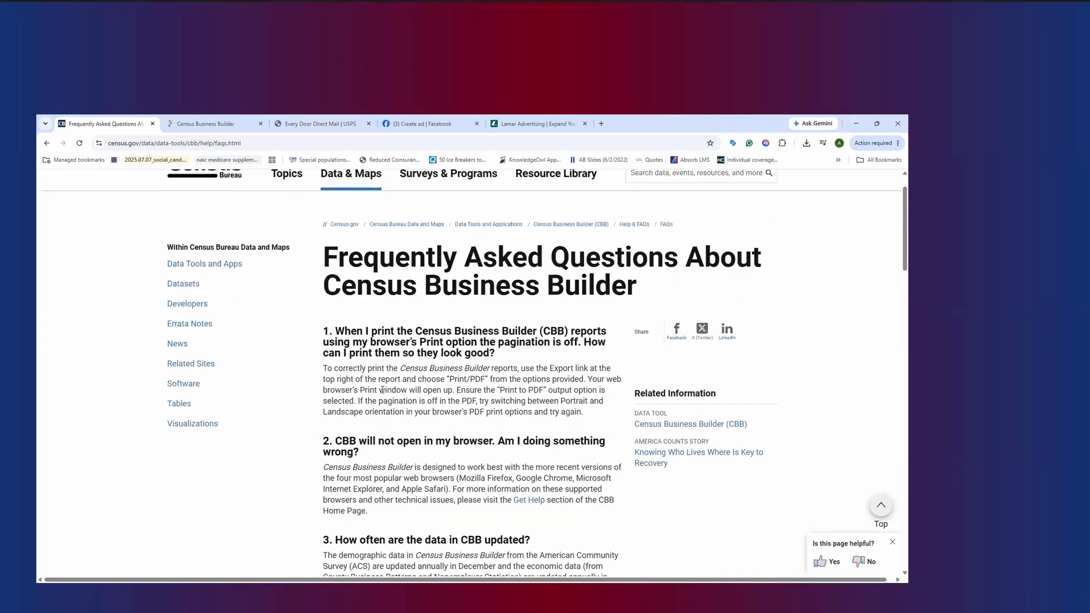
scroll(345, 477, "up", 2)
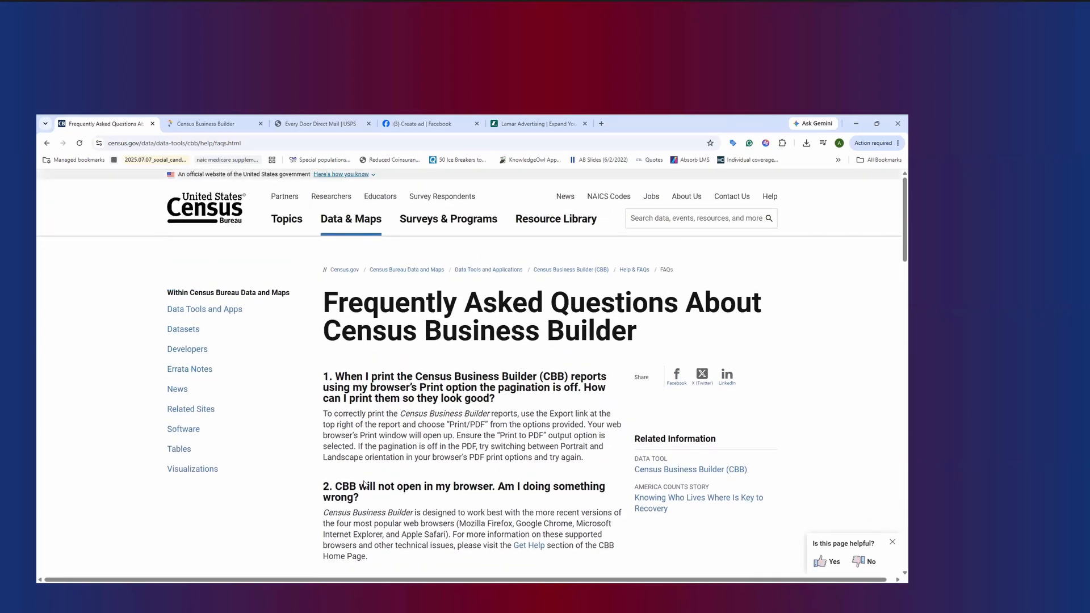
scroll(371, 364, "down", 5)
left_click(372, 365)
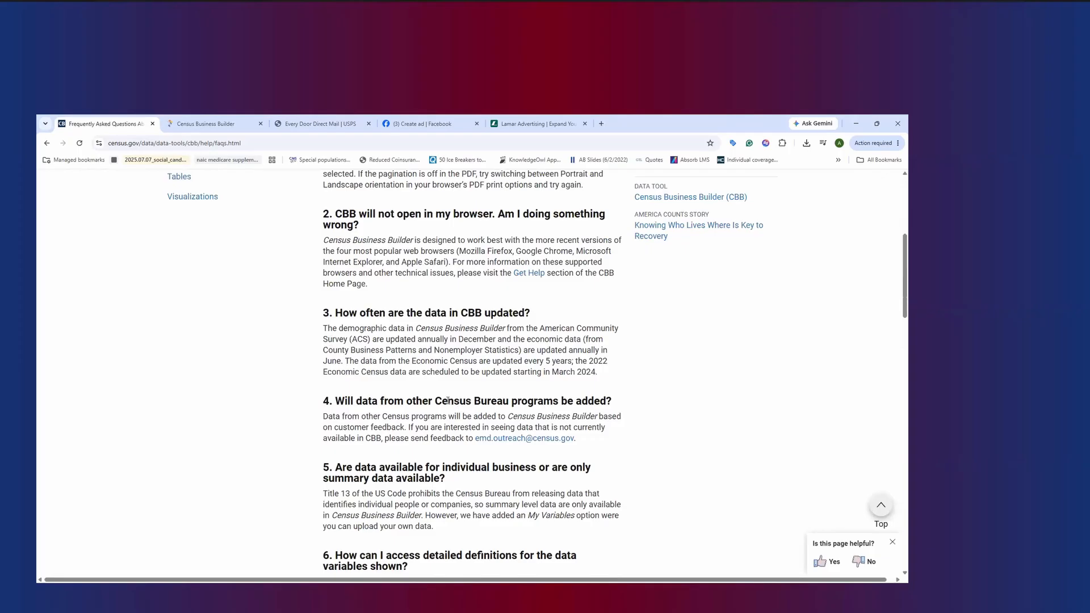
scroll(480, 335, "down", 3)
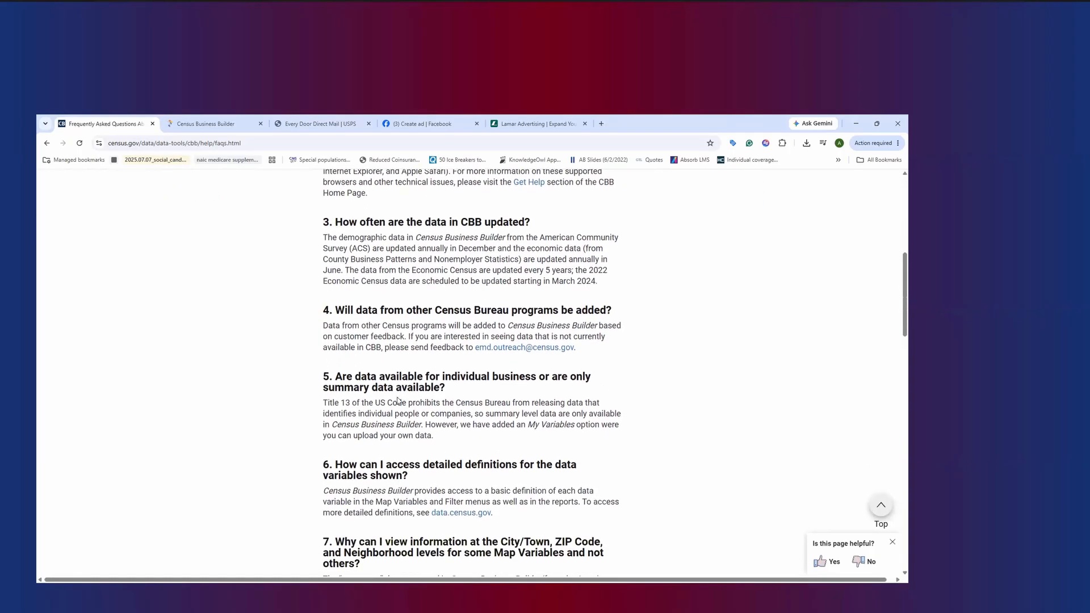
scroll(486, 409, "down", 2)
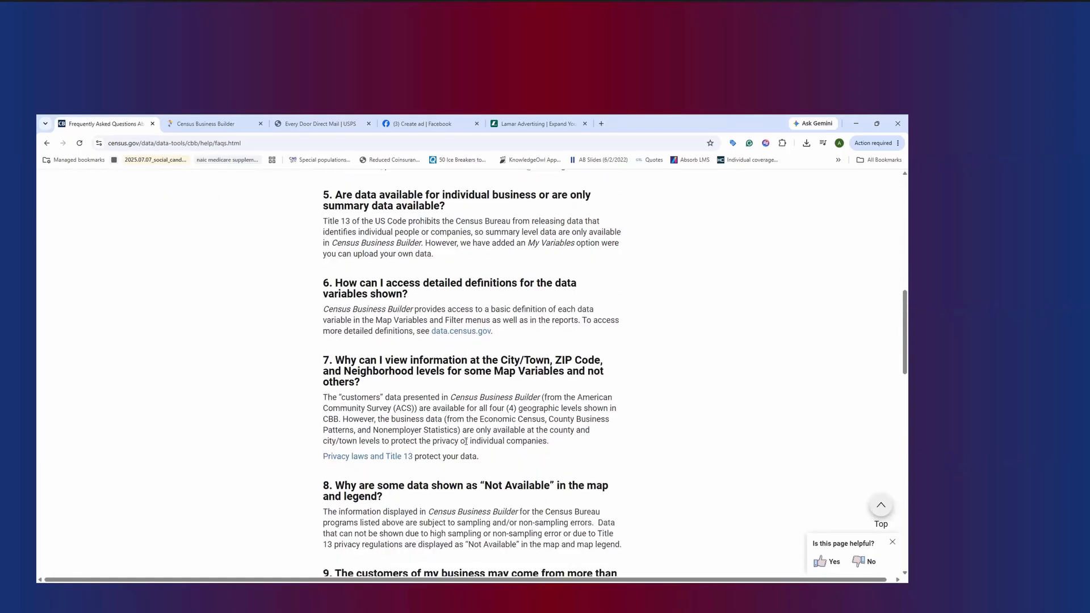
scroll(466, 441, "down", 3)
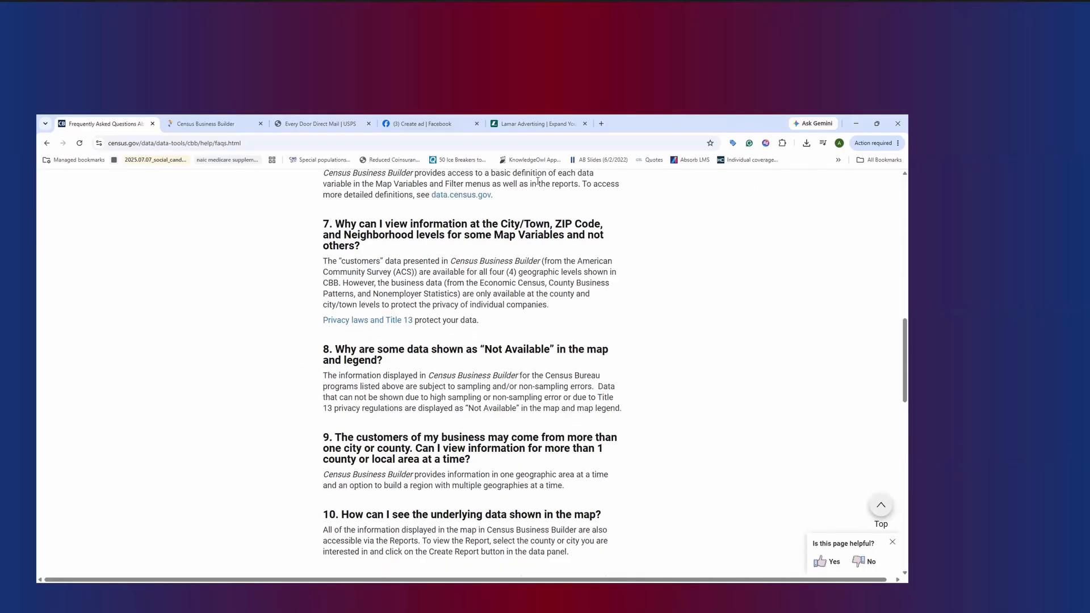
Switch to the Census Business Builder map and dismiss its welcome dialog without searching for a location
left_click(217, 120)
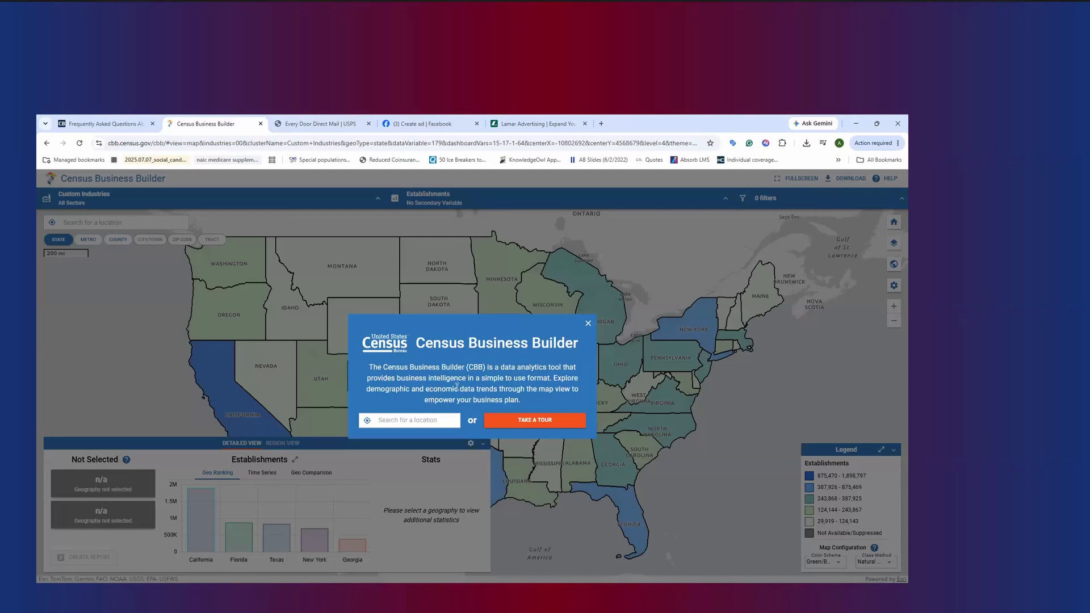
left_click(418, 421)
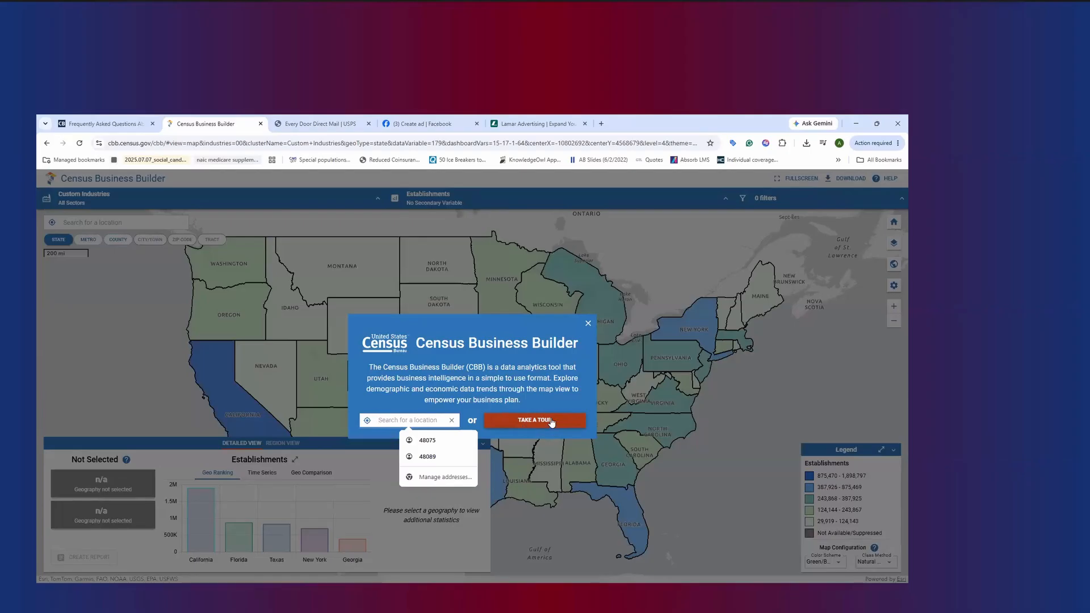
left_click(589, 325)
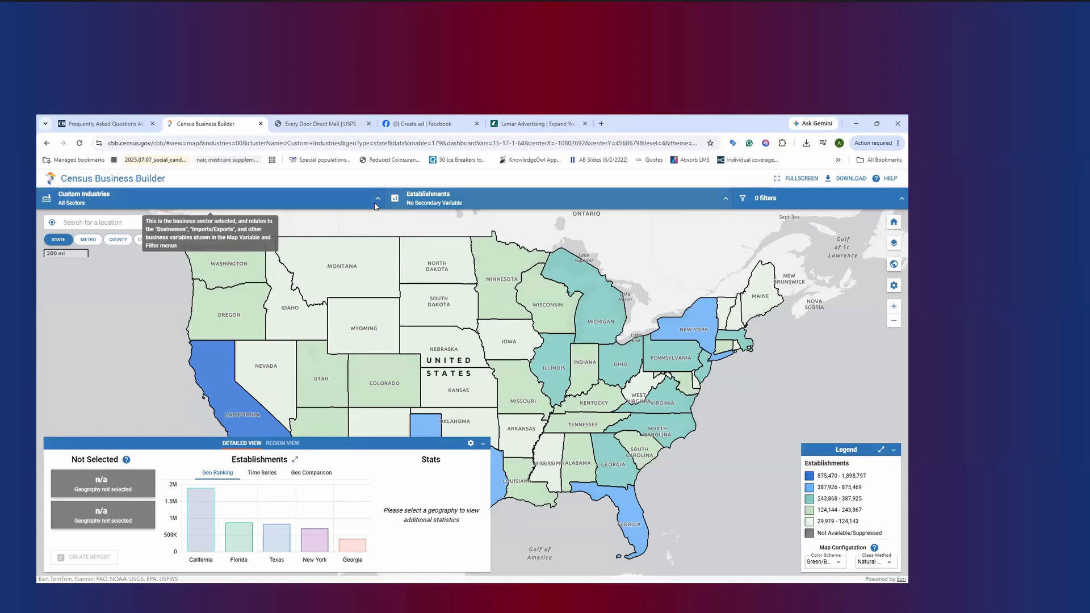
Inspect the Custom Industries selection options and close them without changing the All Sectors setting
left_click(327, 200)
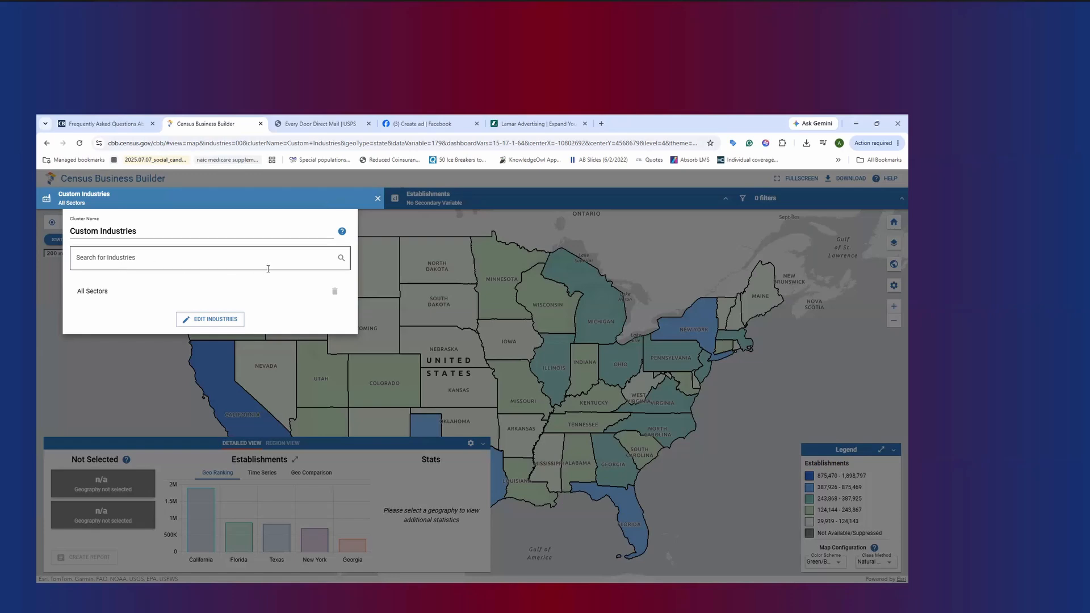
left_click(365, 220)
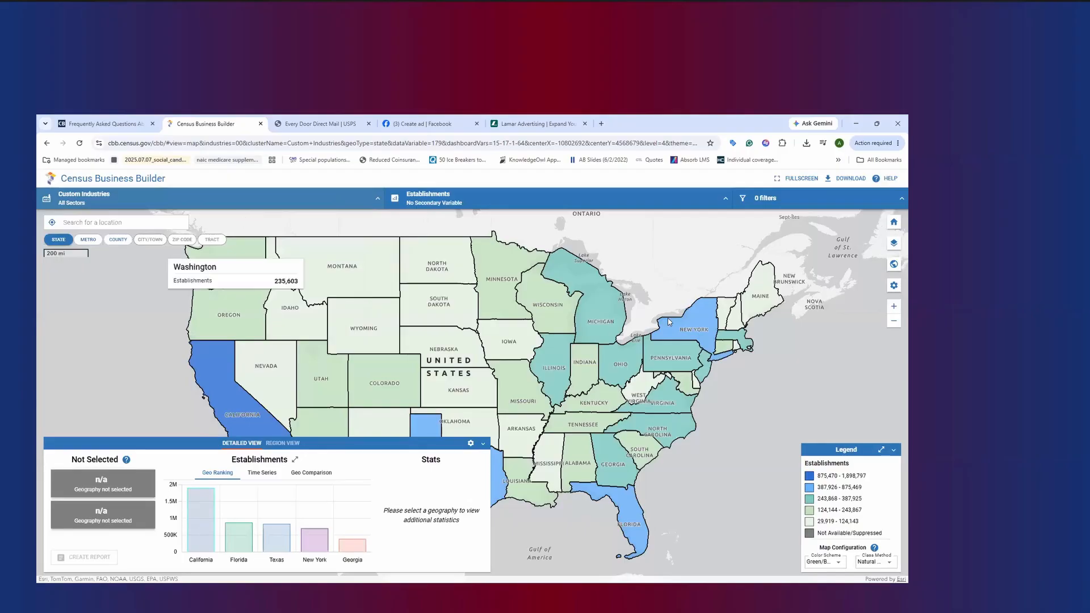
Open the Establishments map variable settings and compare the primary variable options with the secondary variable options
left_click(597, 207)
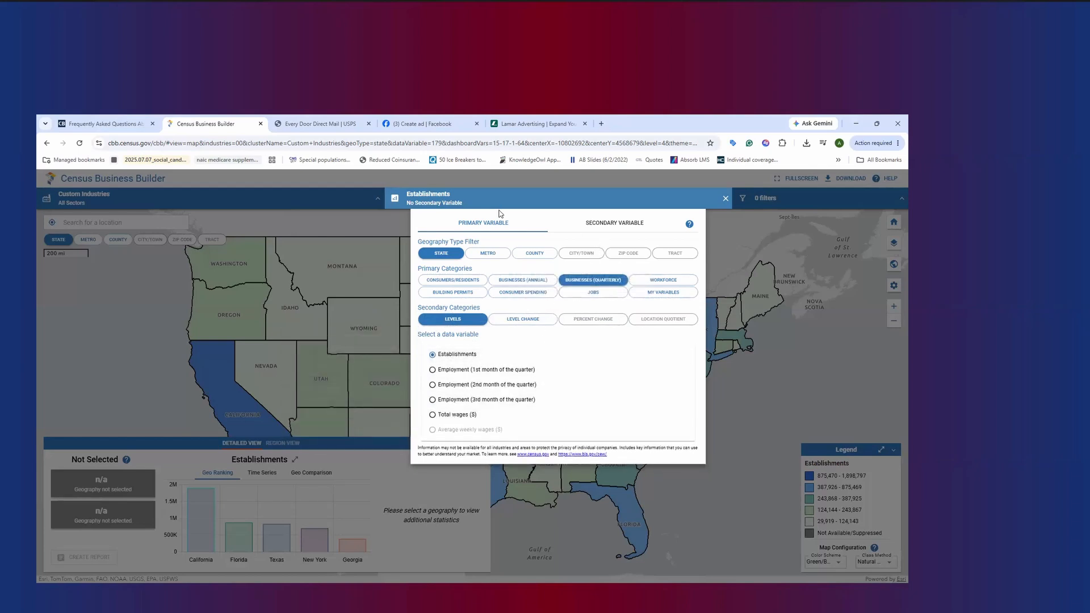
left_click(599, 224)
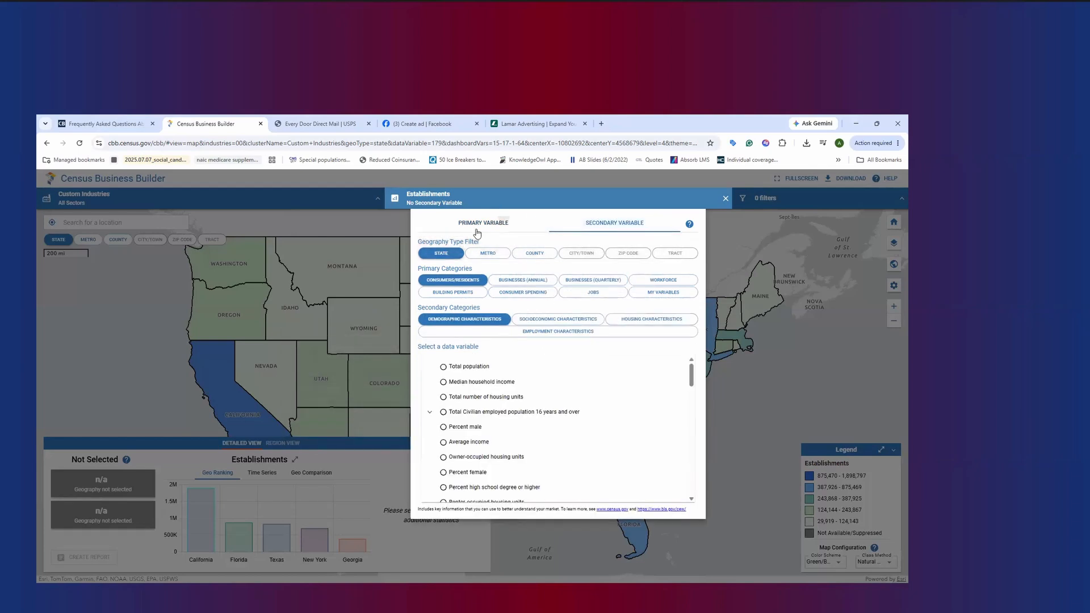
left_click(502, 222)
left_click(623, 223)
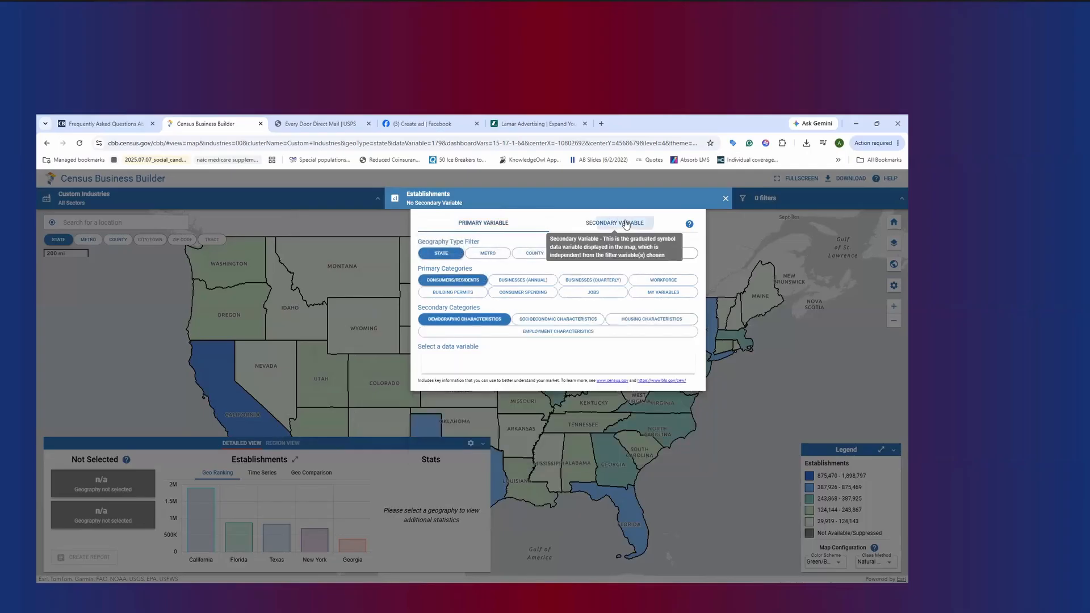
left_click(504, 222)
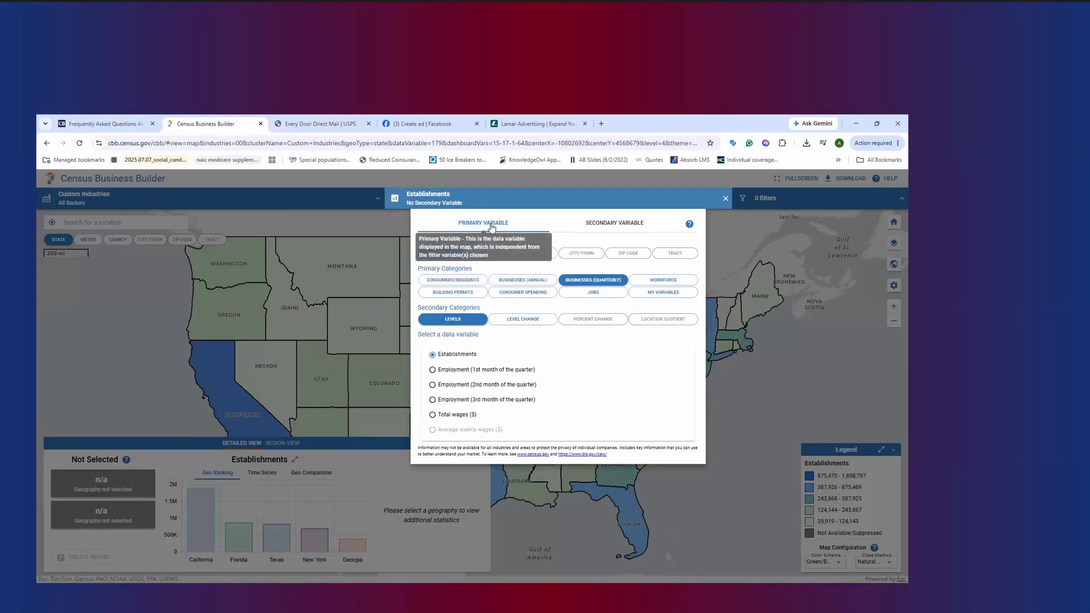
left_click(589, 226)
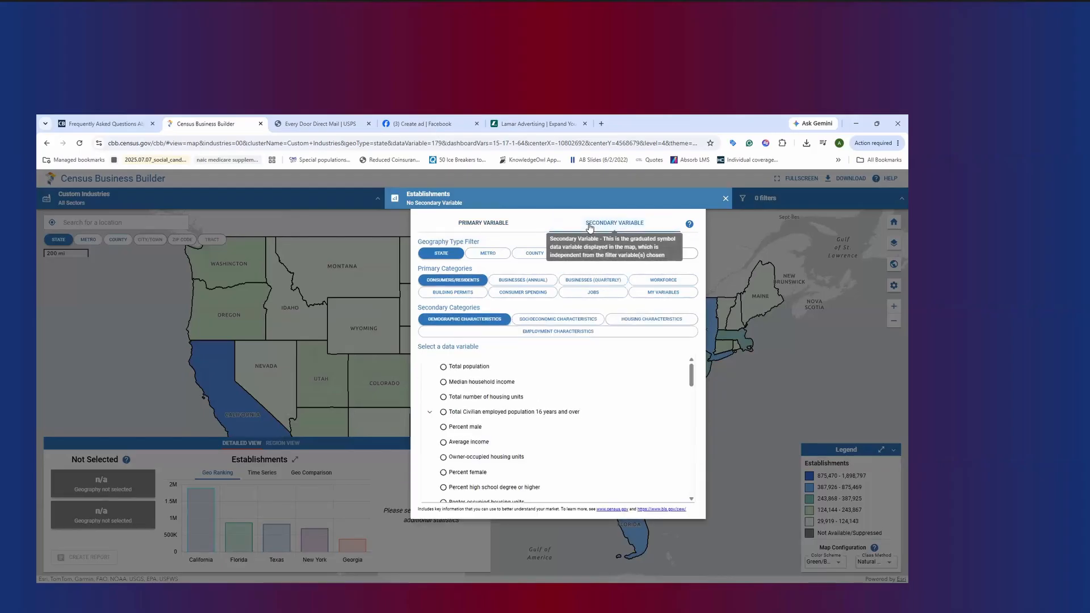
Close the map variable settings, inspect the Filters List, and leave it without adding a filter
left_click(614, 177)
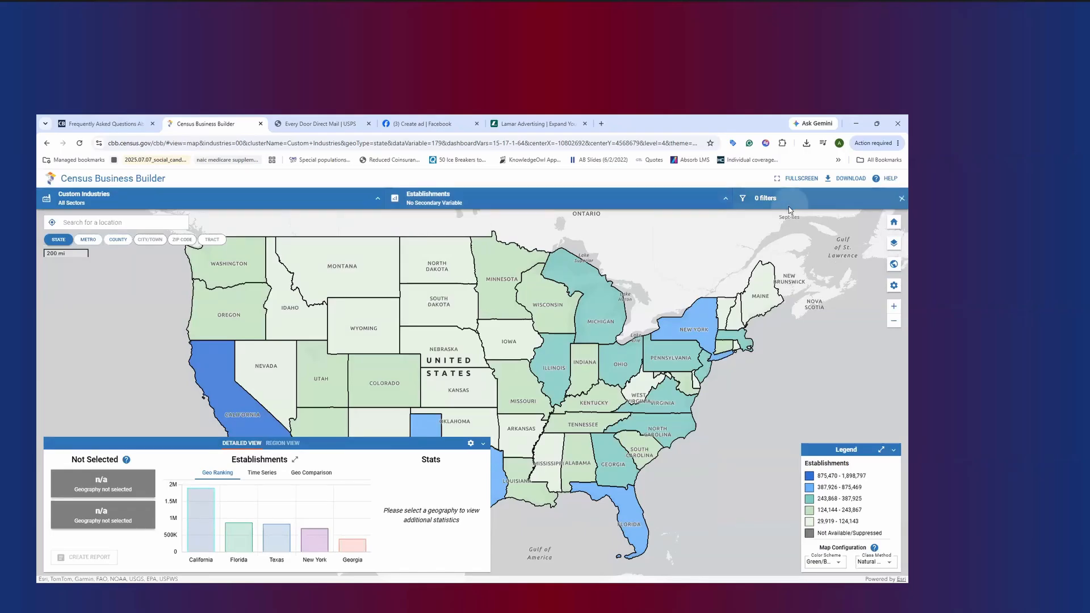
left_click(789, 204)
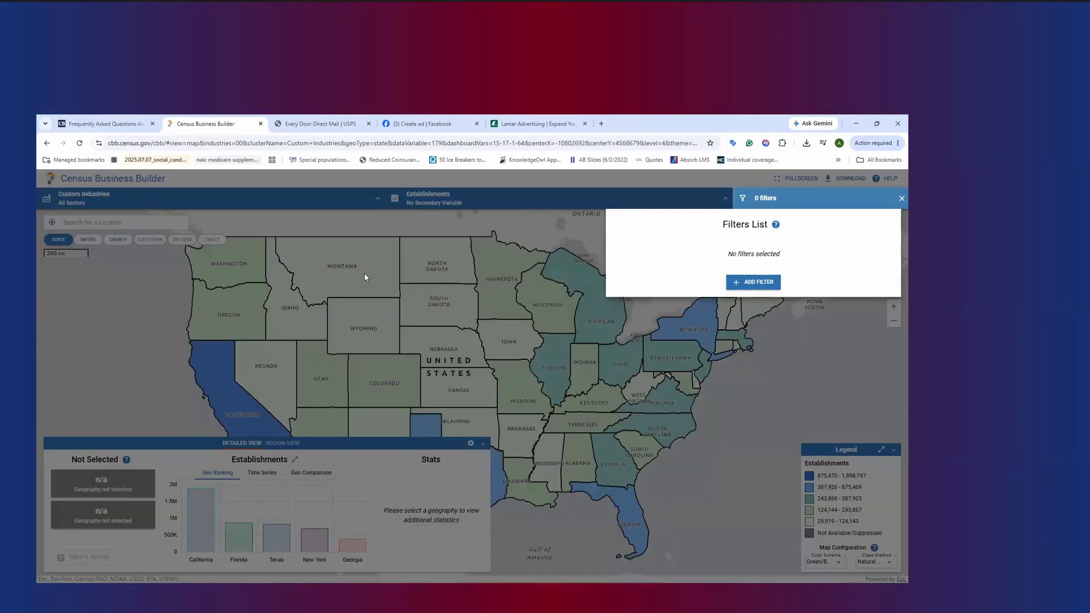
left_click(809, 344)
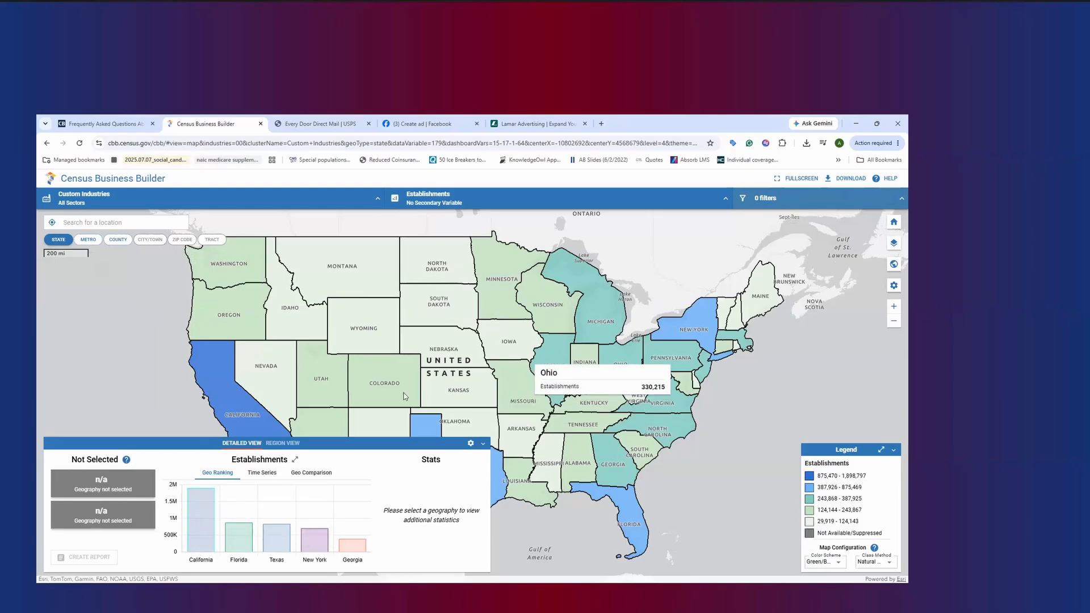
Select Michigan on the state map to view its detailed establishment count and statistics
left_click(590, 310)
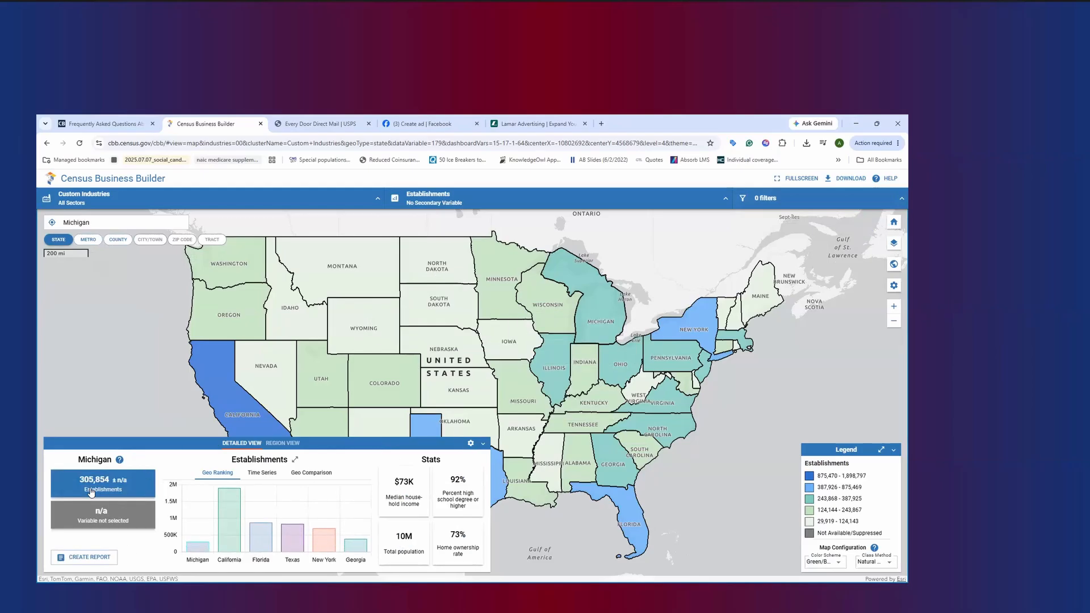
mouse_move(90, 491)
Set the map's secondary variable to Percent 65 years and over from the consumer demographic characteristics
left_click(498, 192)
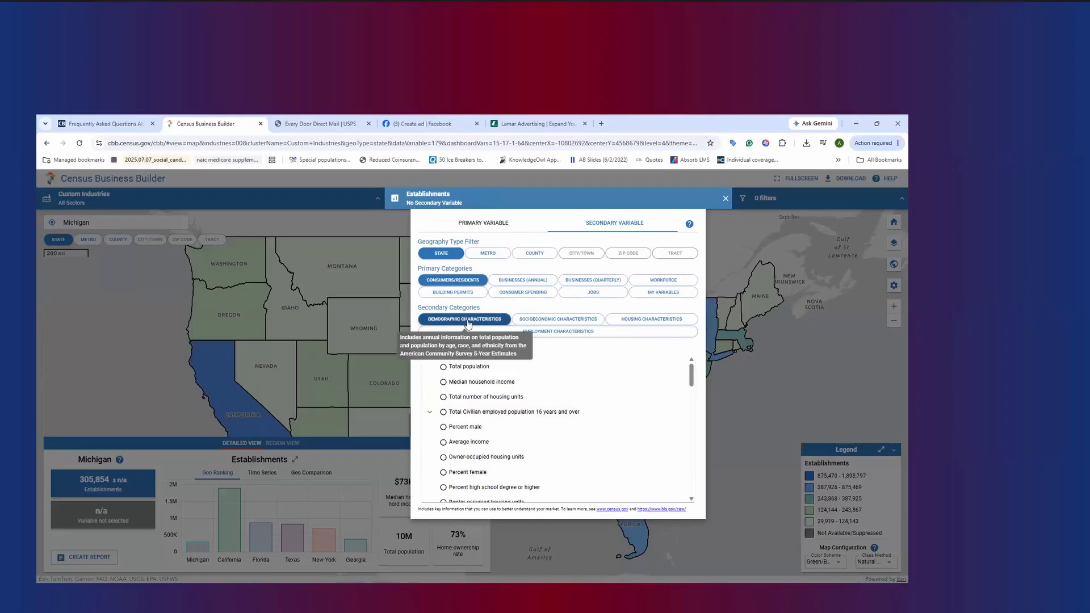
scroll(513, 379, "down", 3)
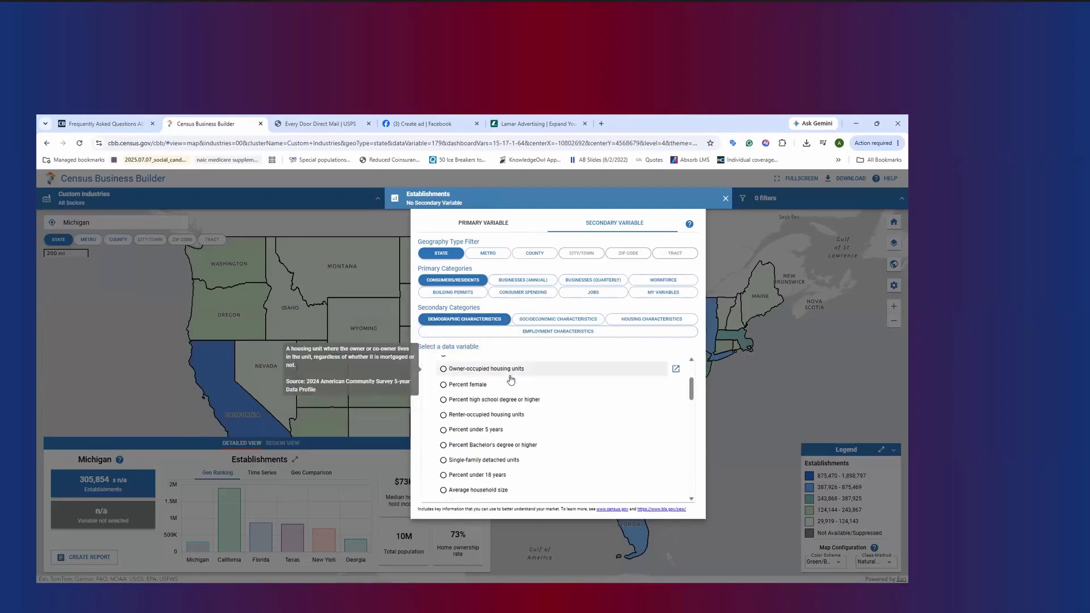
scroll(511, 380, "down", 5)
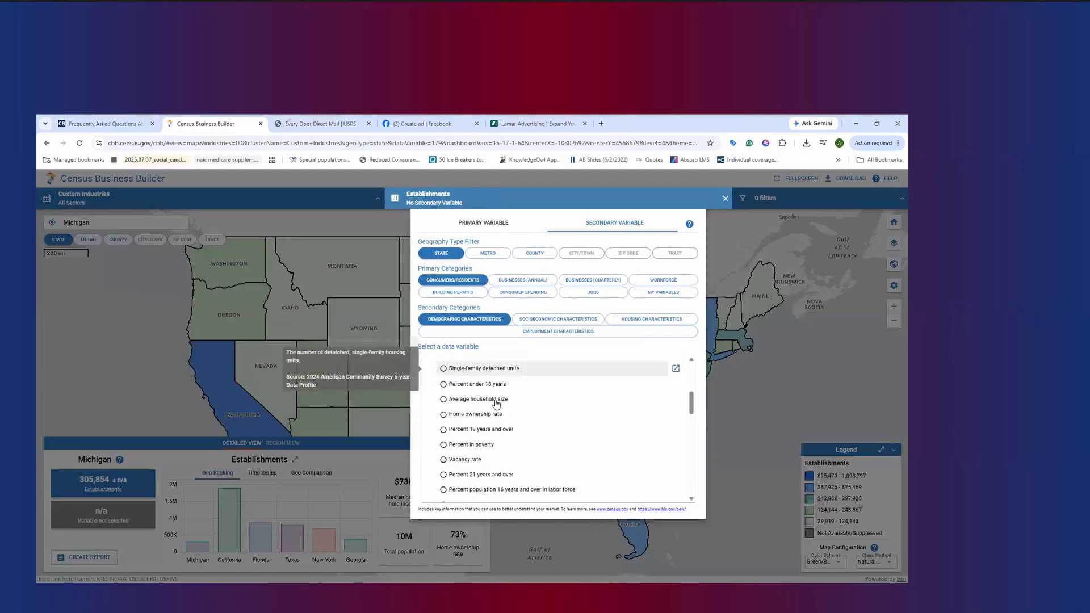
scroll(495, 404, "down", 3)
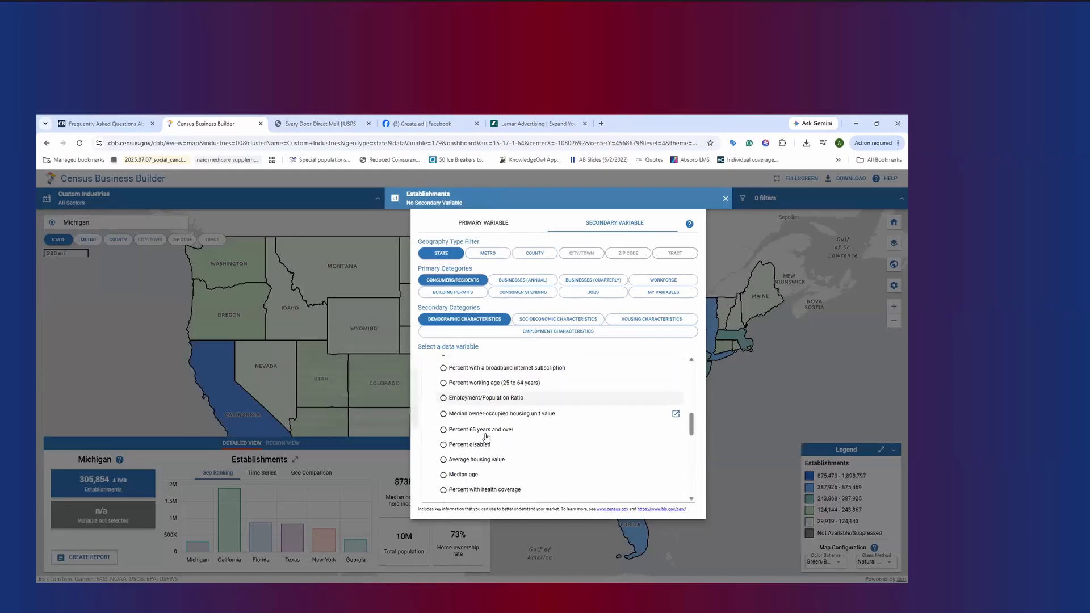
left_click(486, 432)
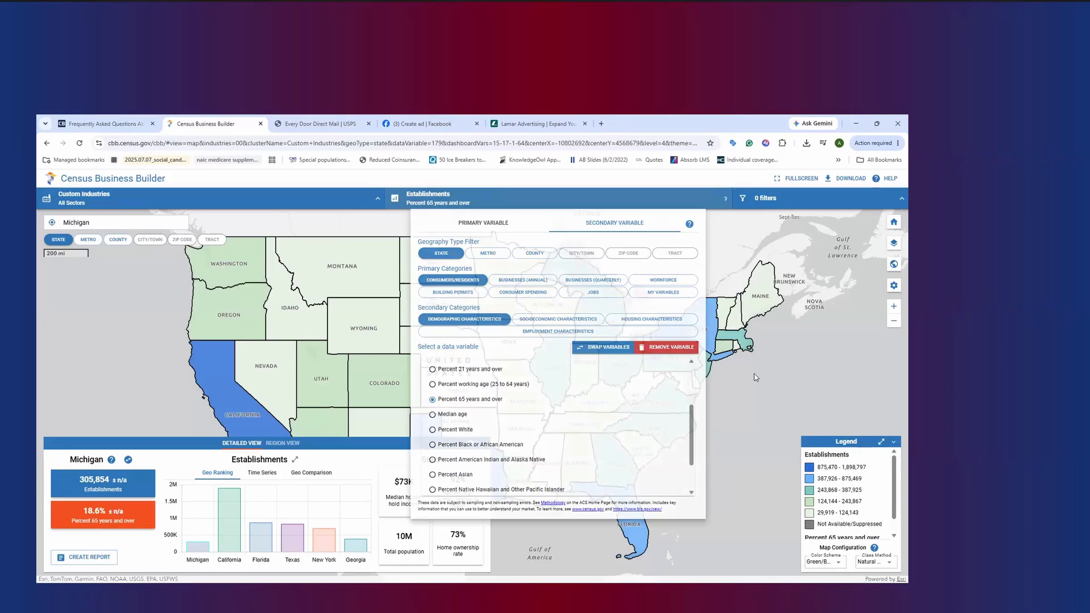
left_click(754, 377)
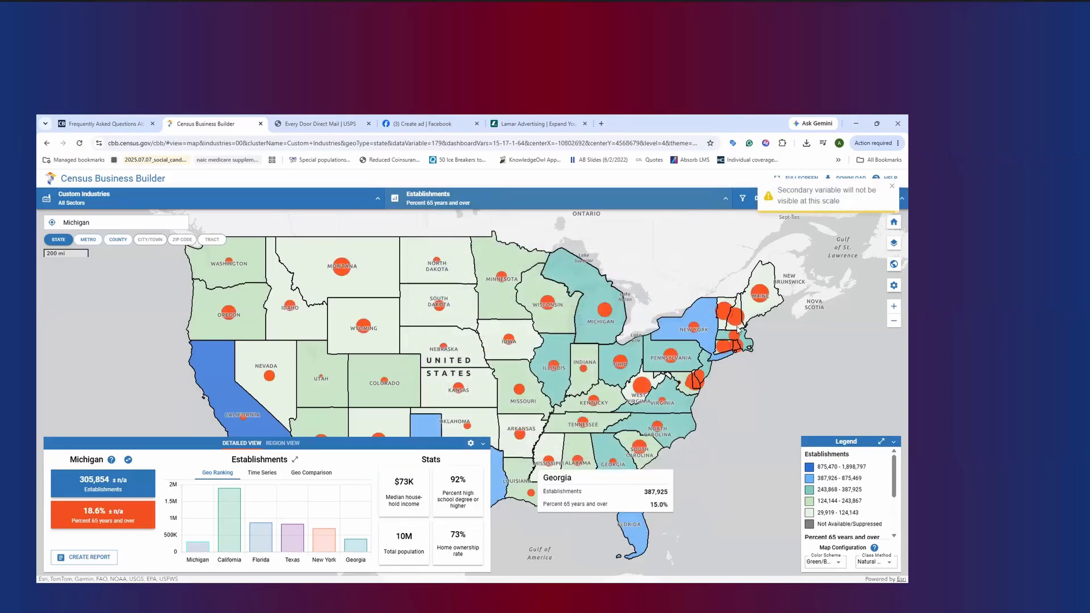
Swap the primary and secondary map variables and remove Establishments as the secondary variable
left_click(531, 194)
left_click(604, 347)
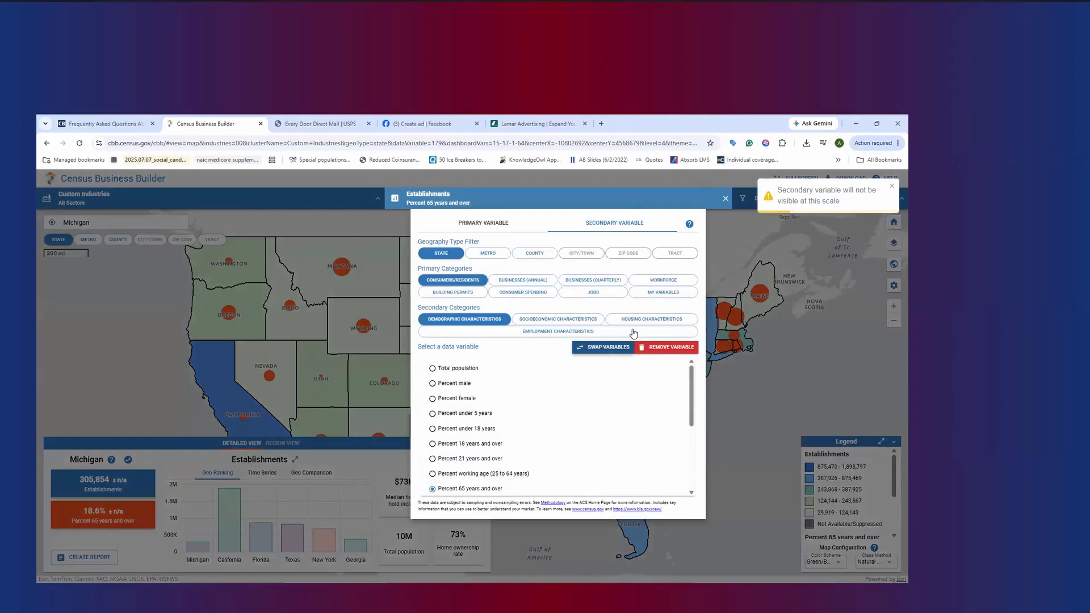
left_click(795, 326)
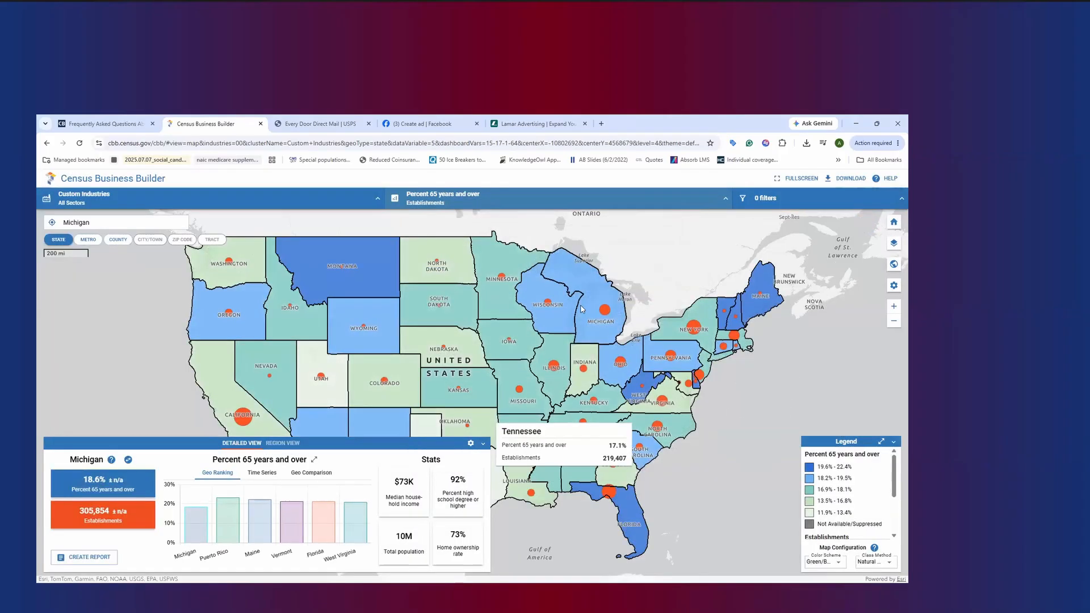
left_click(454, 208)
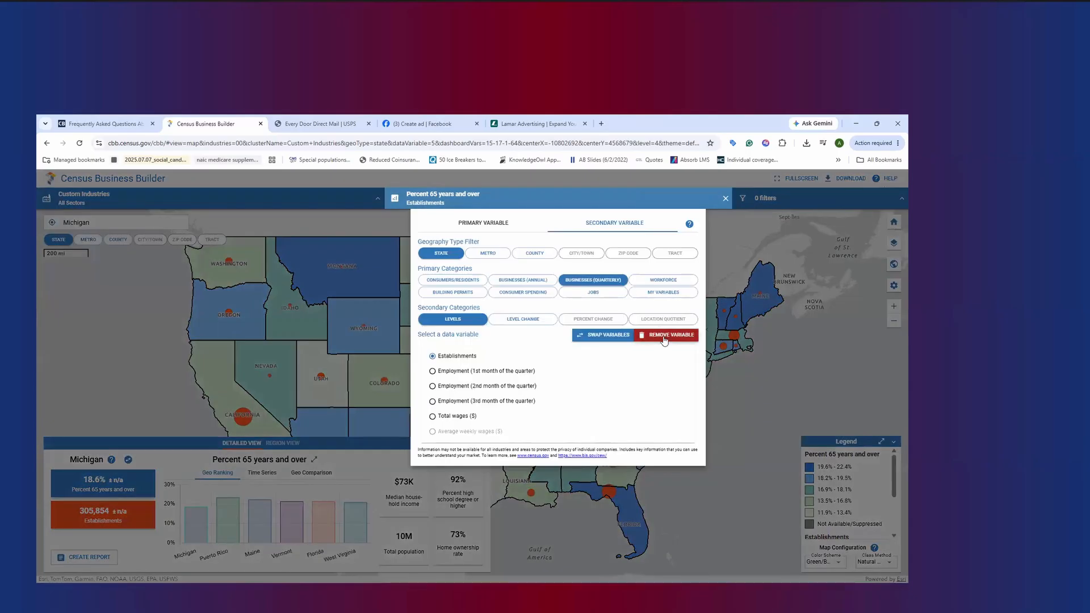
left_click(665, 337)
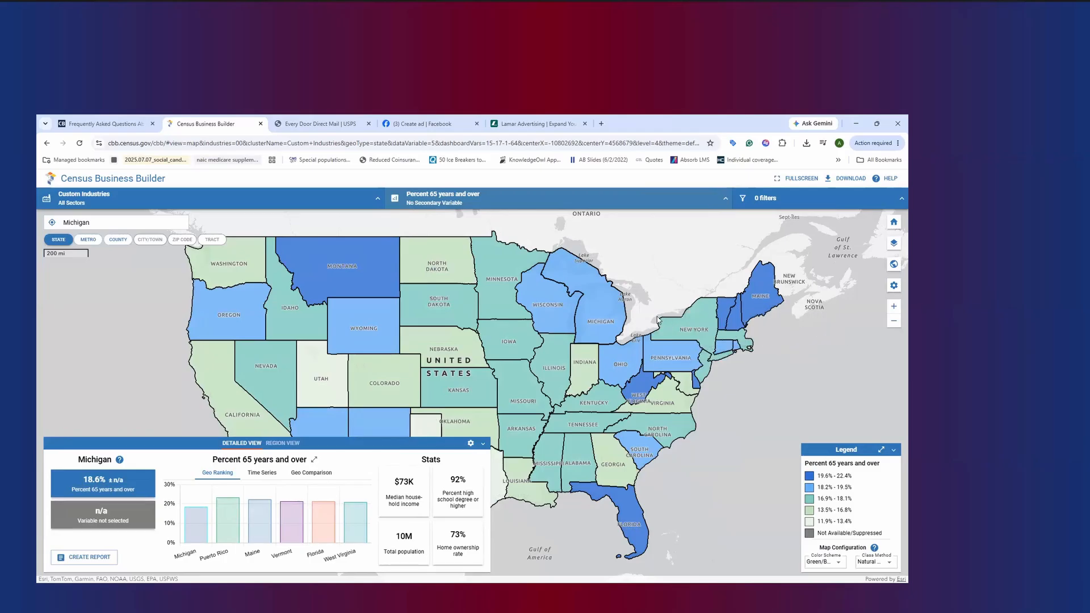
Locate ZIP code 48075 on the map and compare its 65-and-over percentage with the surrounding ZIP codes
mouse_move(603, 309)
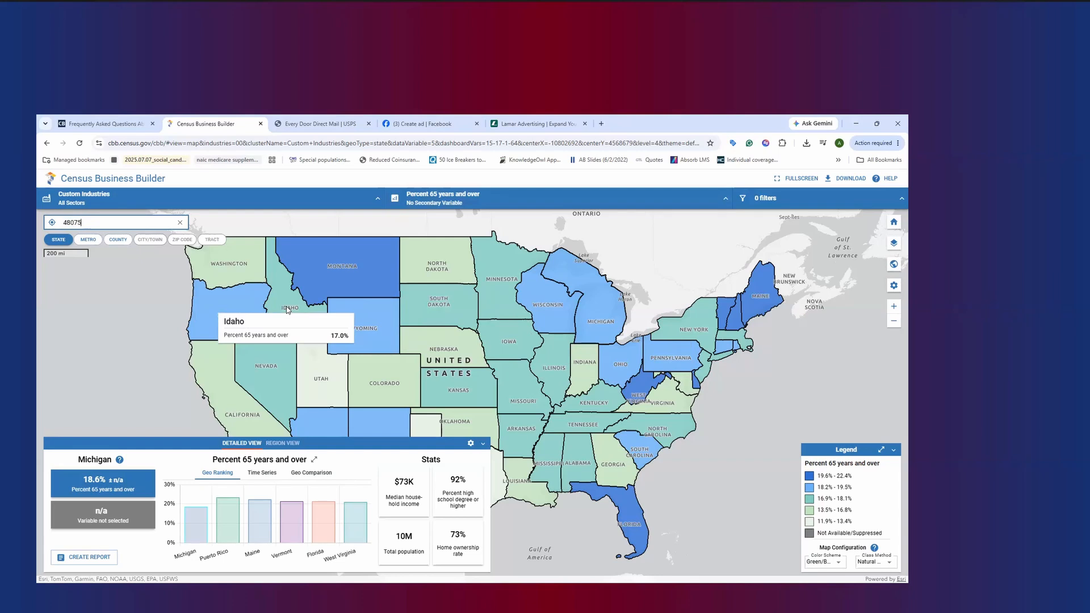
key("Return")
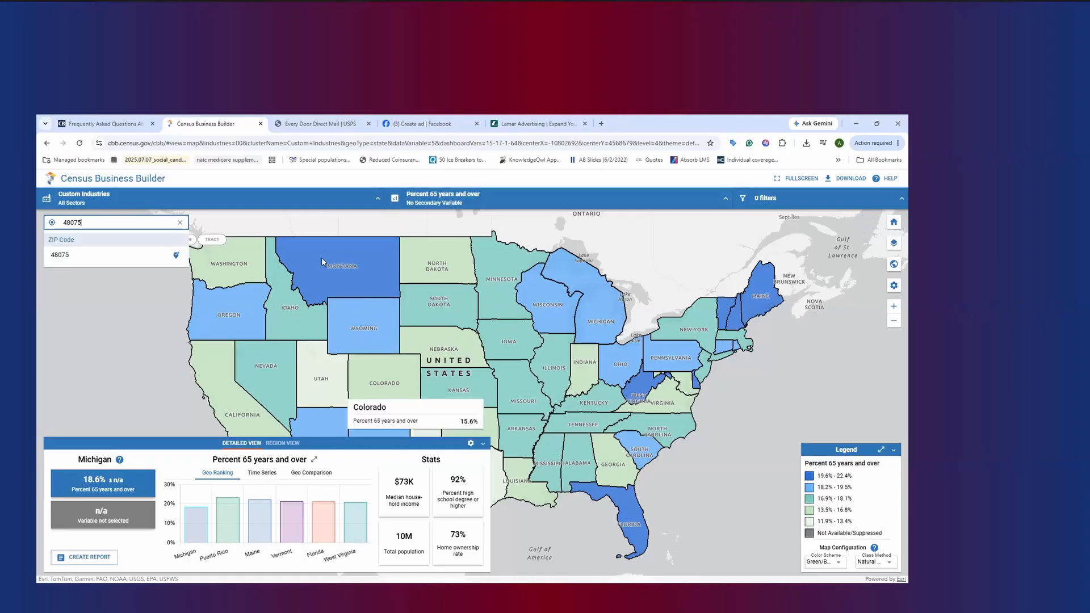
left_click(88, 255)
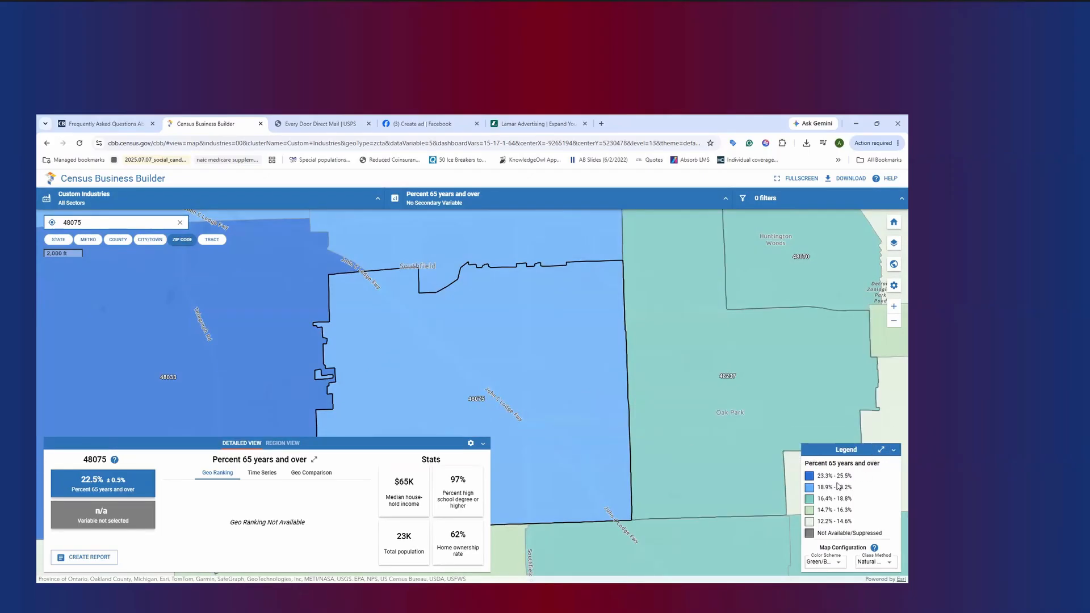
scroll(460, 346, "down", 1)
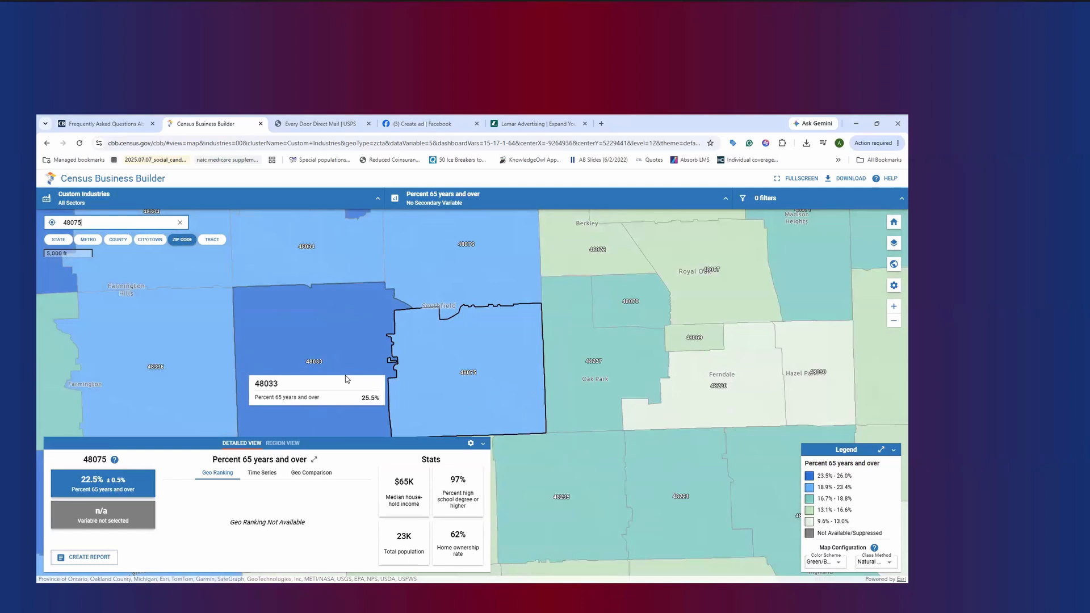
scroll(347, 361, "down", 1)
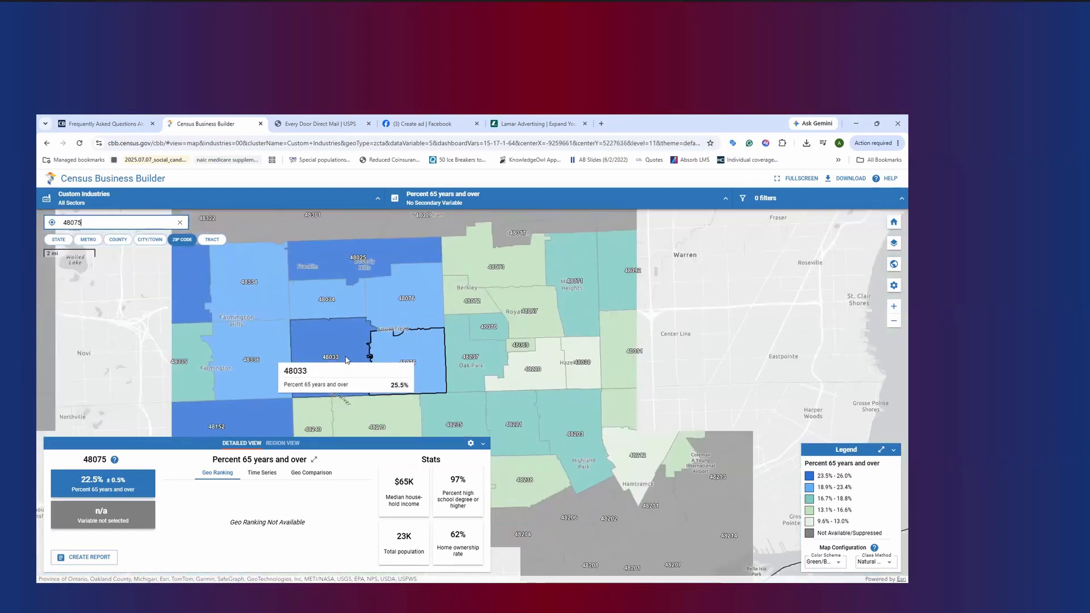
scroll(347, 360, "down", 1)
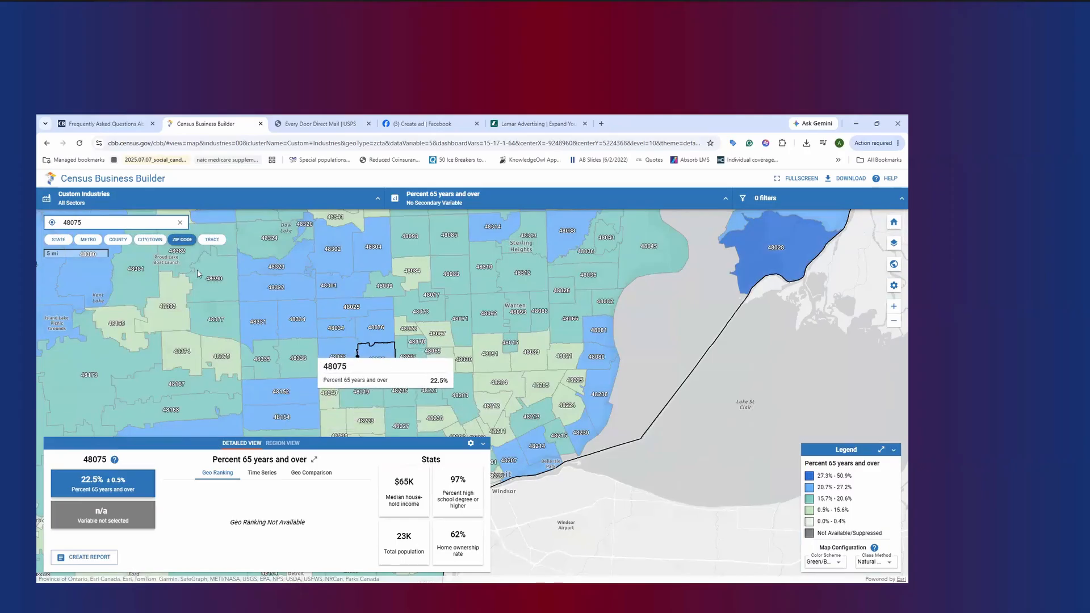
Compare the City/Town and ZIP Code geography levels around Detroit, and set the map to the Tract level
left_click(150, 239)
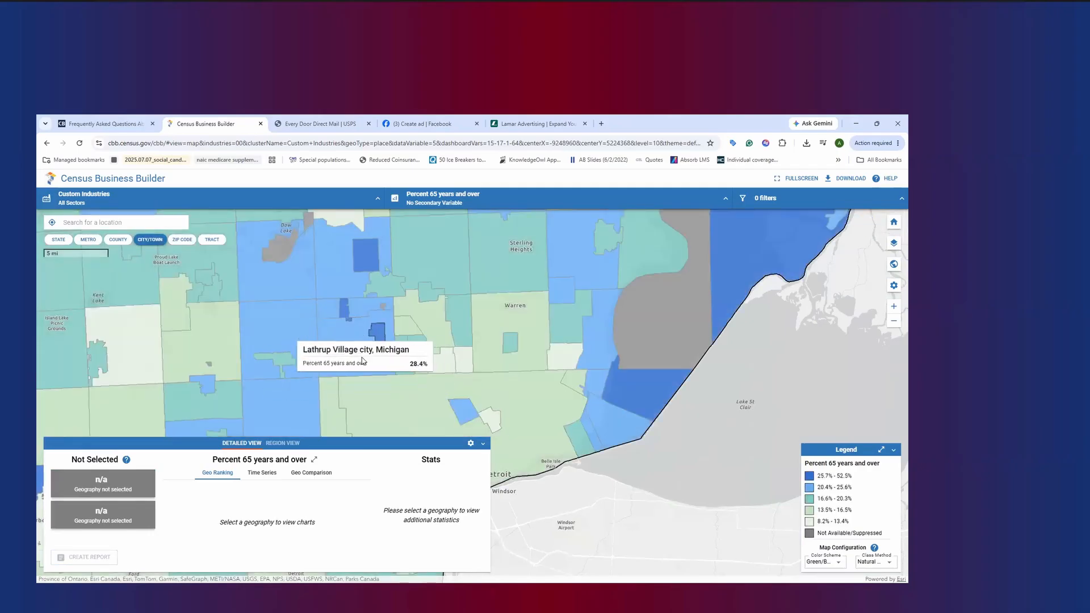
left_click(182, 239)
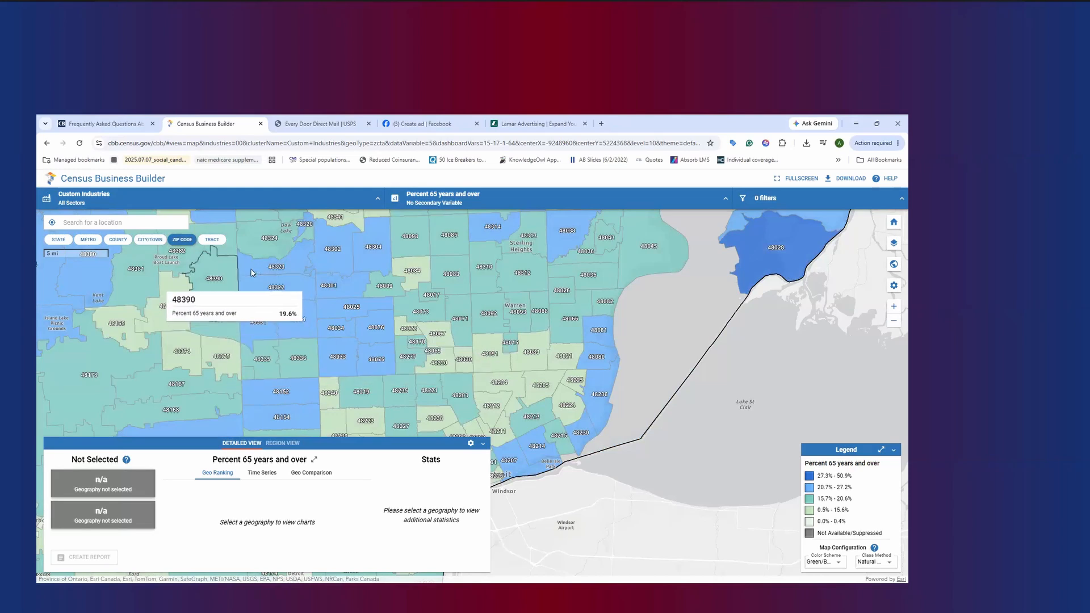
left_click(211, 239)
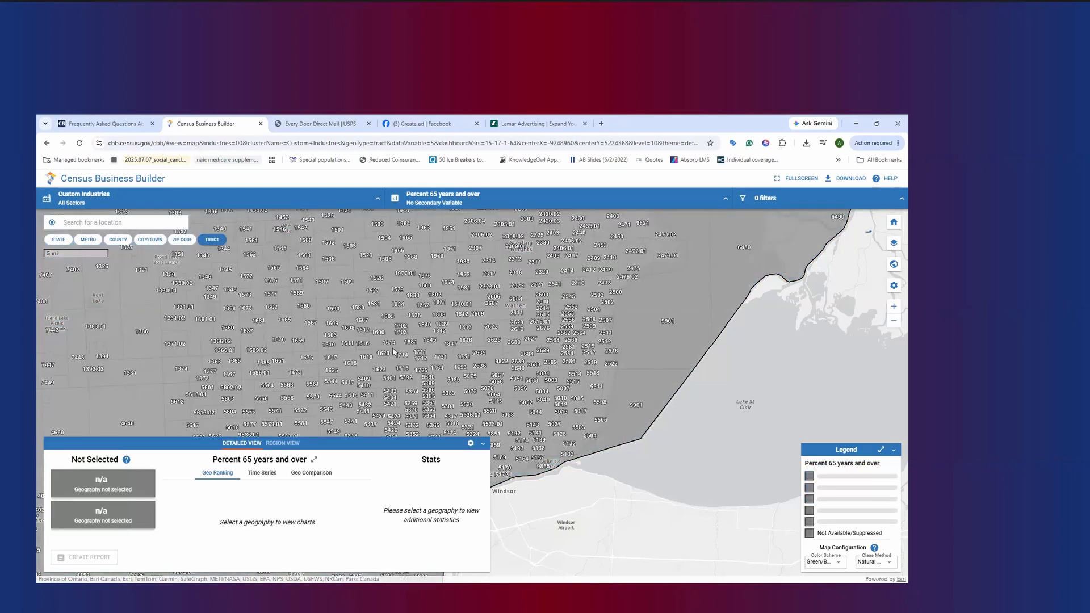
Examine the percentage of residents 65 years and over in individual census tracts around Southfield and Oak Park
scroll(390, 343, "up", 2)
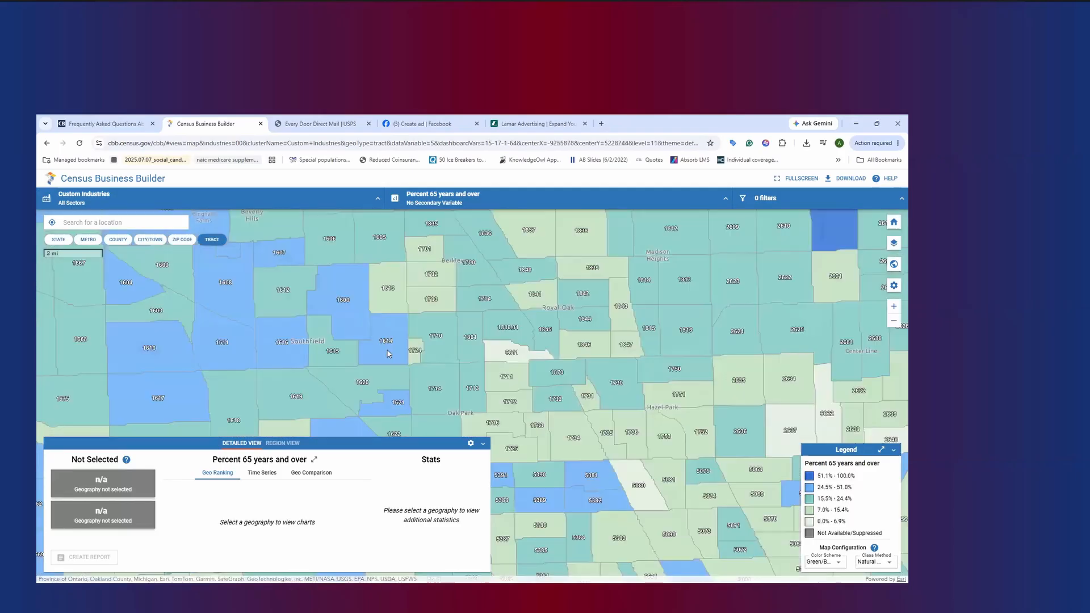
scroll(388, 351, "up", 1)
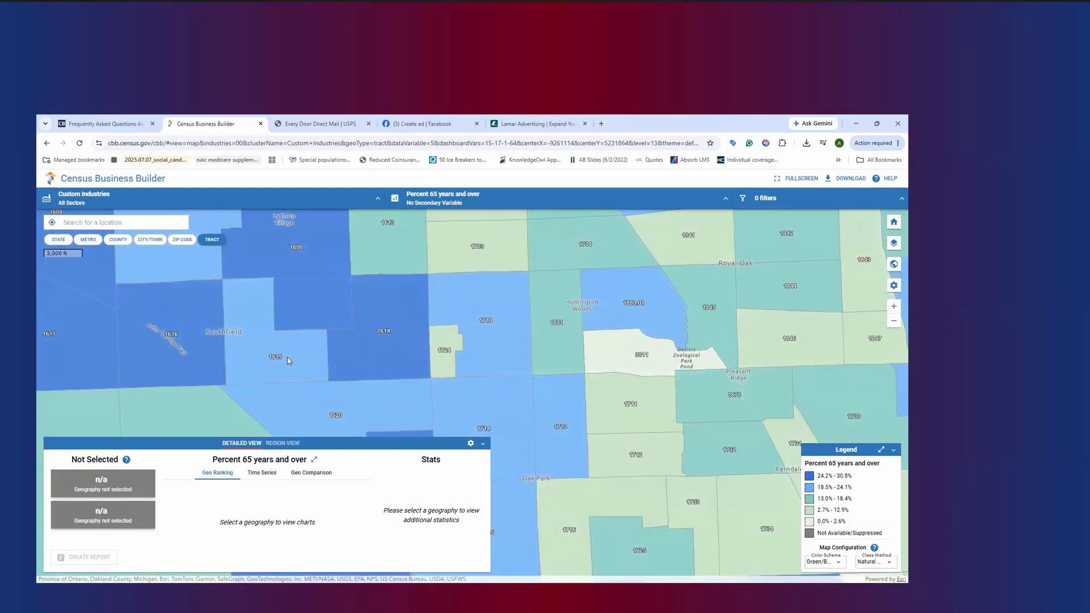
scroll(320, 357, "down", 1)
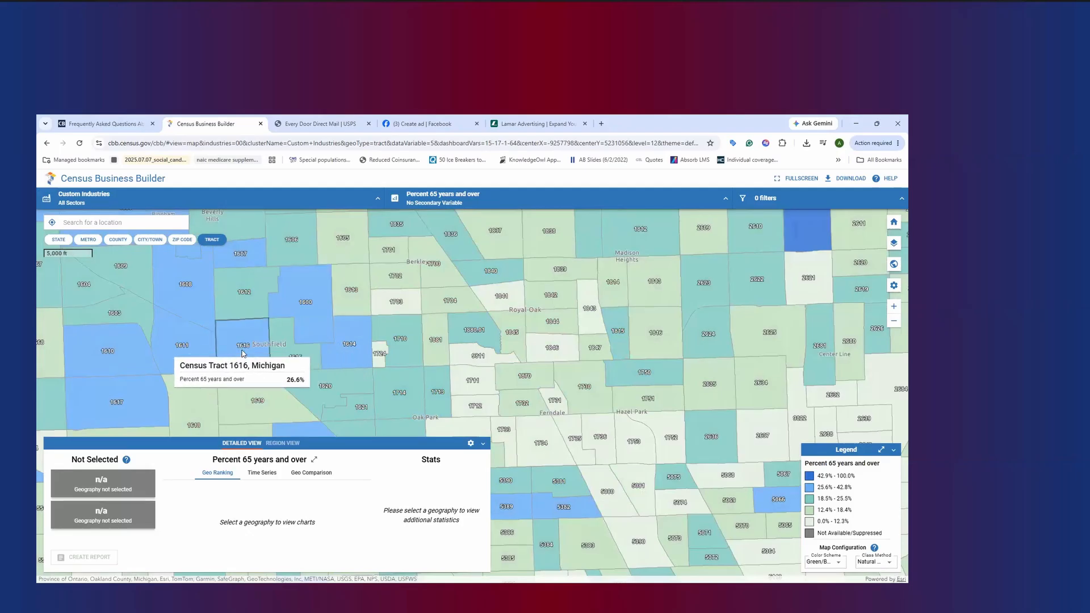
scroll(243, 352, "up", 1)
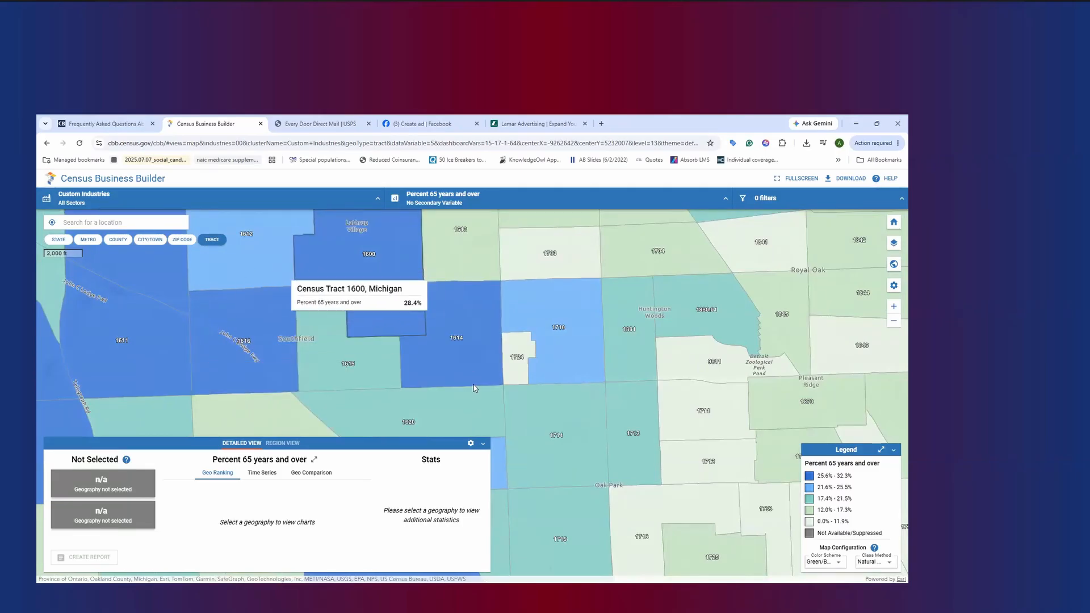
left_click_drag(482, 328, 401, 338)
scroll(402, 338, "up", 1)
scroll(402, 337, "up", 1)
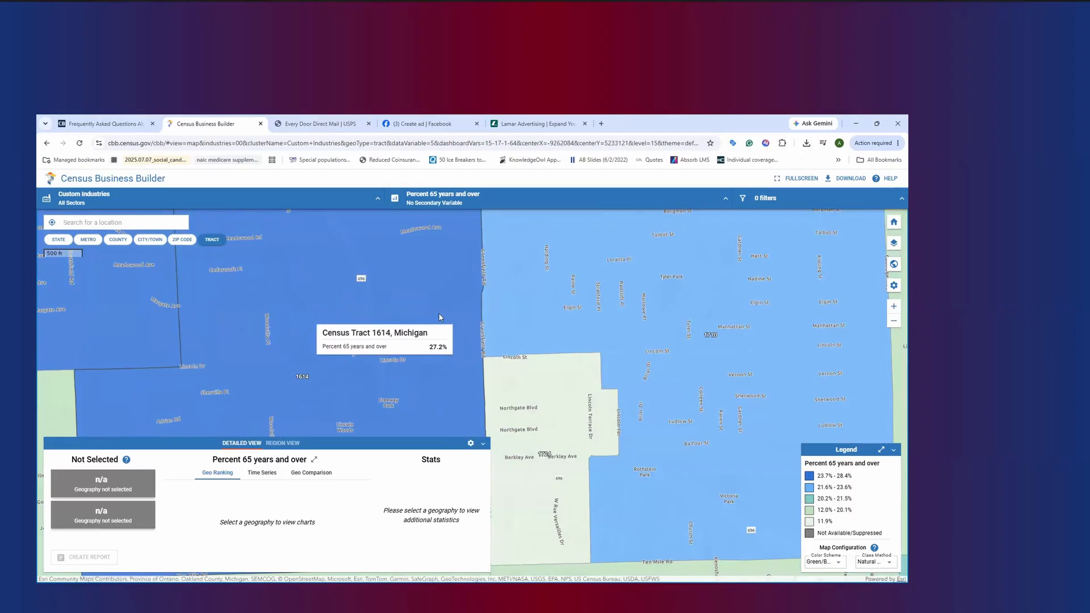
scroll(413, 295, "down", 1)
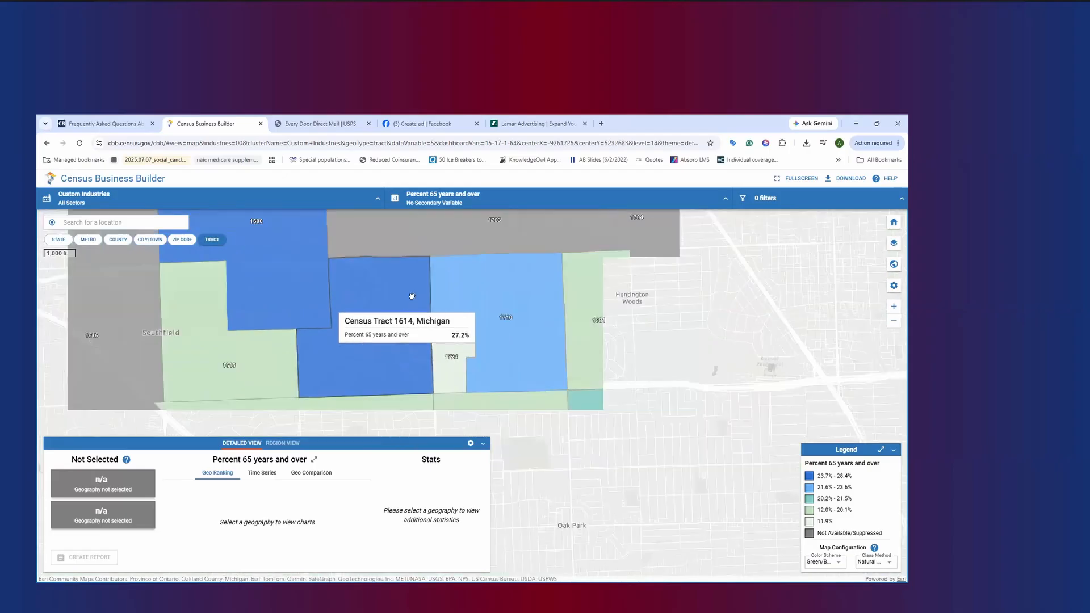
scroll(412, 296, "down", 1)
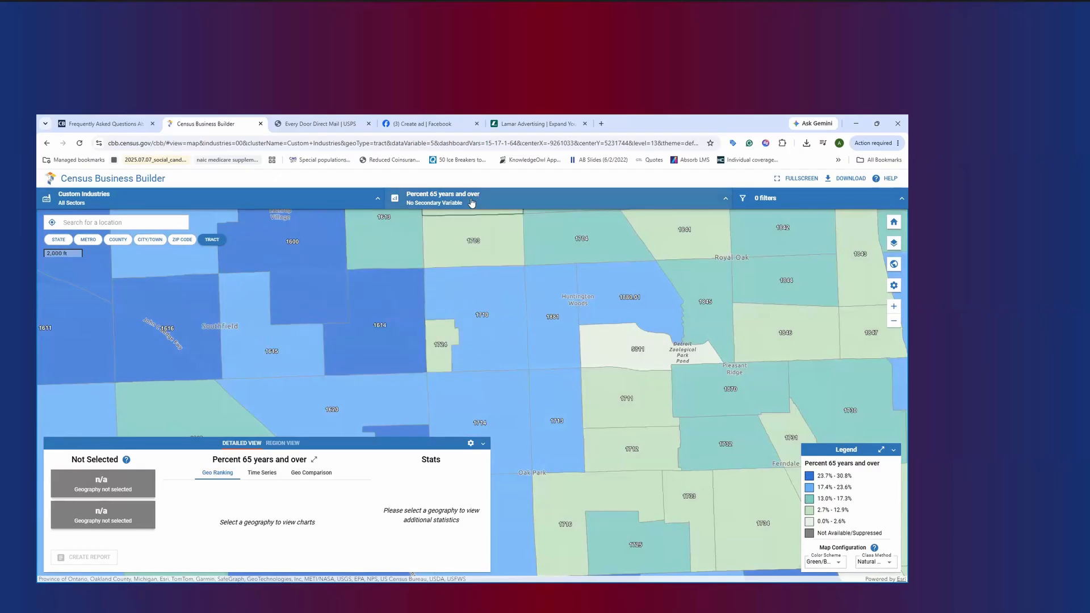
Start a new map filter at the Tract level using the Percent 65 years and over data variable
left_click(797, 199)
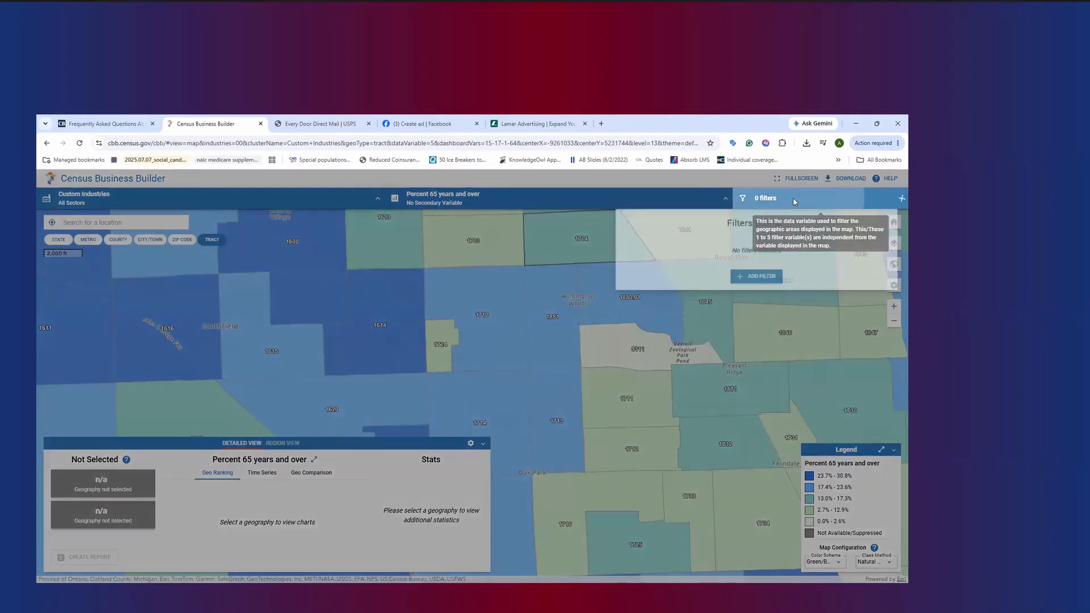
left_click(750, 285)
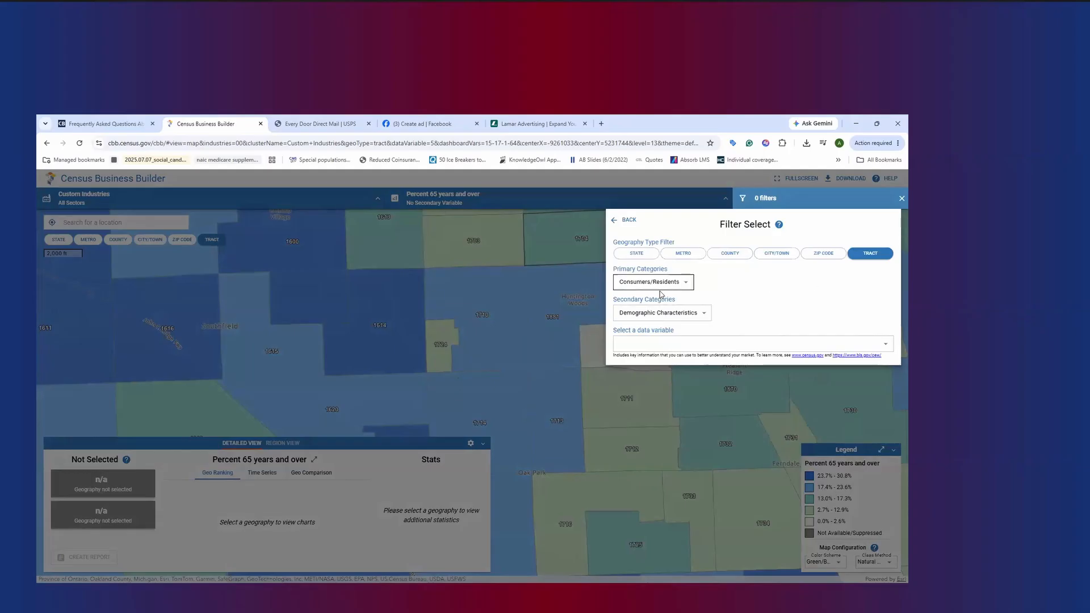
left_click(661, 344)
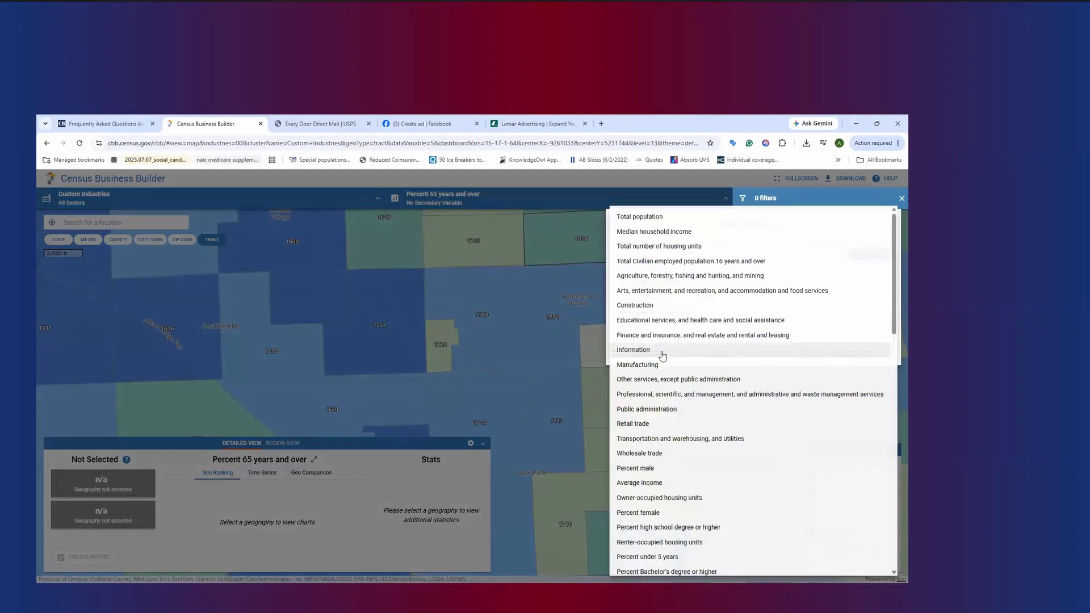
left_click(819, 199)
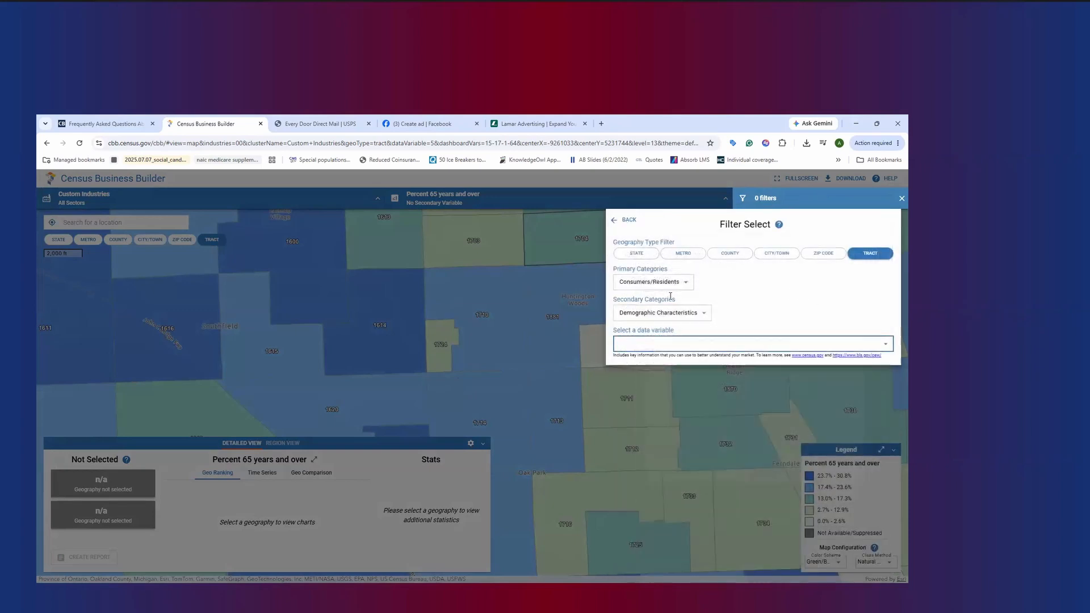
left_click(679, 345)
scroll(684, 409, "down", 2)
scroll(687, 419, "down", 3)
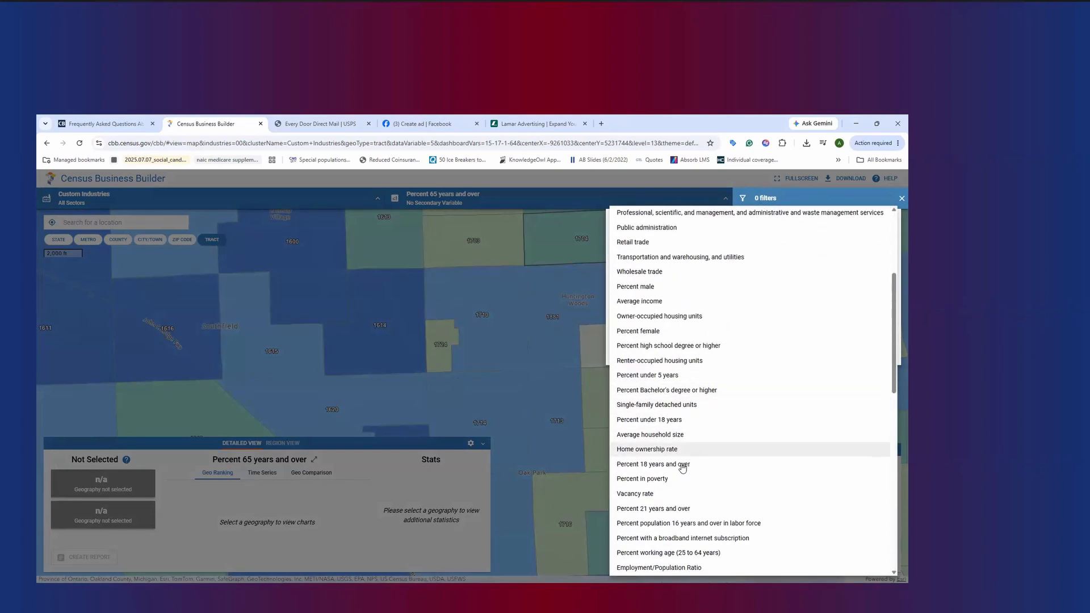
scroll(693, 461, "down", 1)
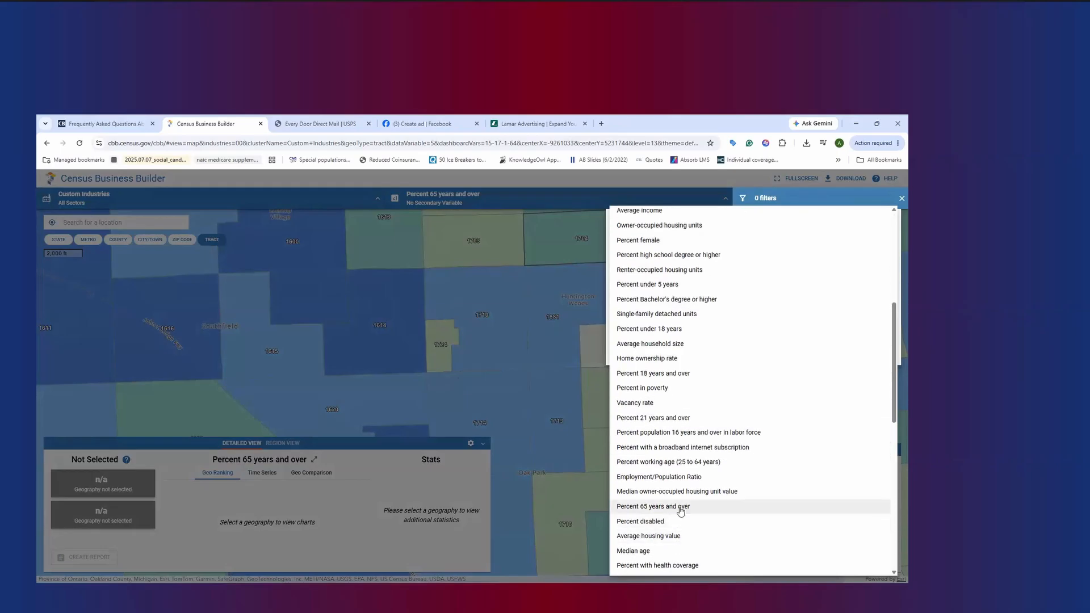
left_click(681, 505)
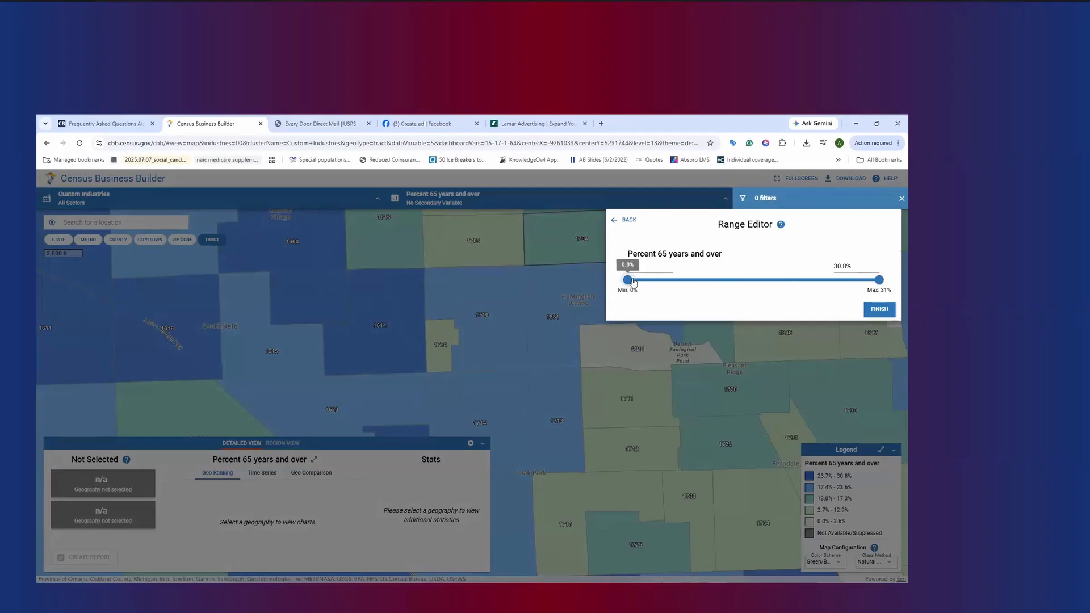
Set the minimum of the 65-and-over filter range to 20% and apply the filter to the map
left_click_drag(698, 284, 771, 285)
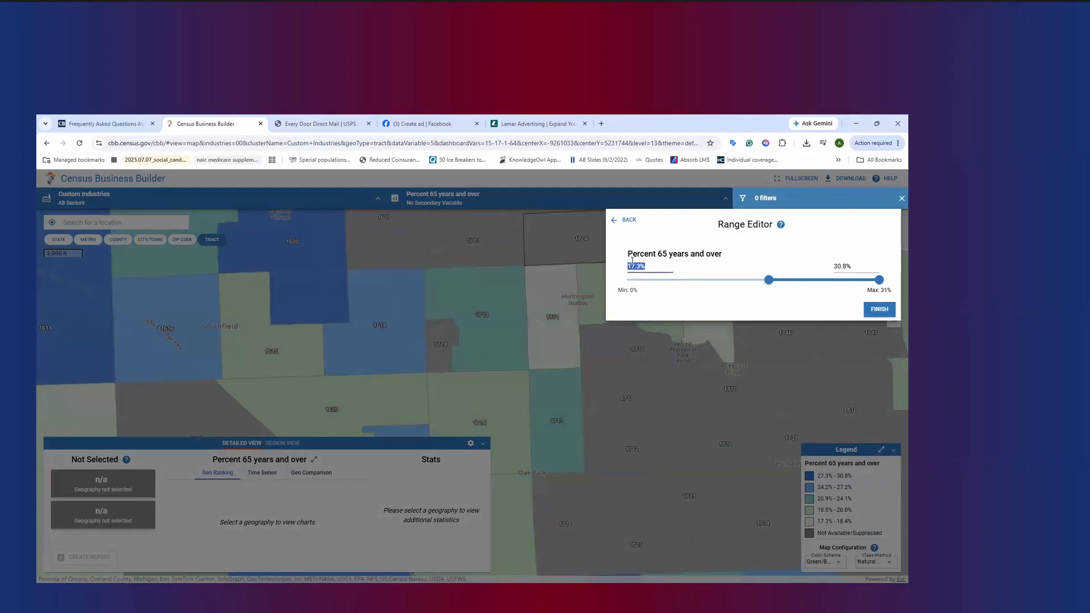
type("20")
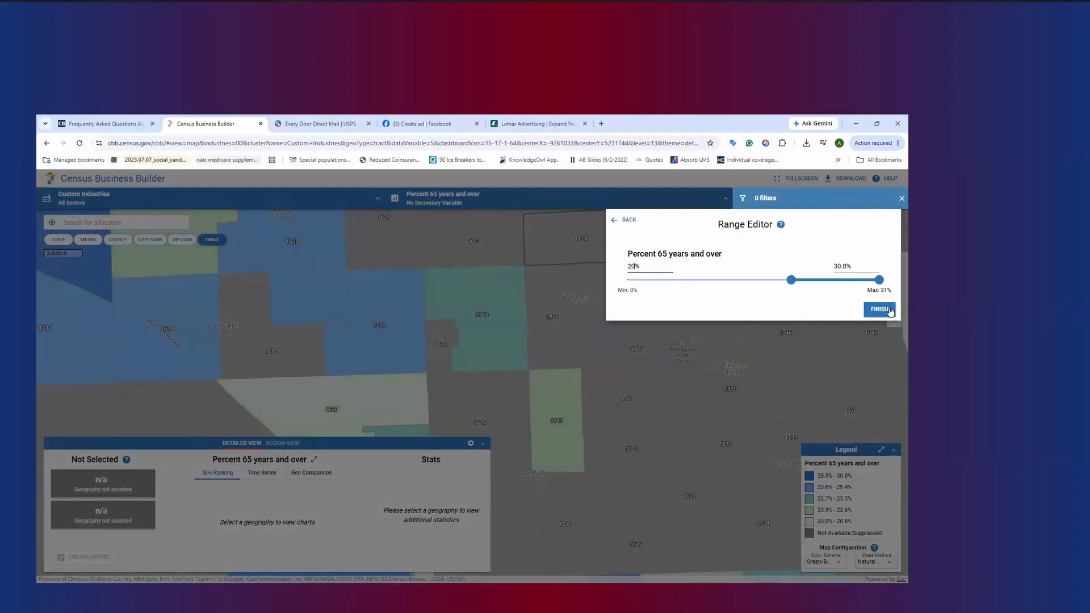
left_click(889, 311)
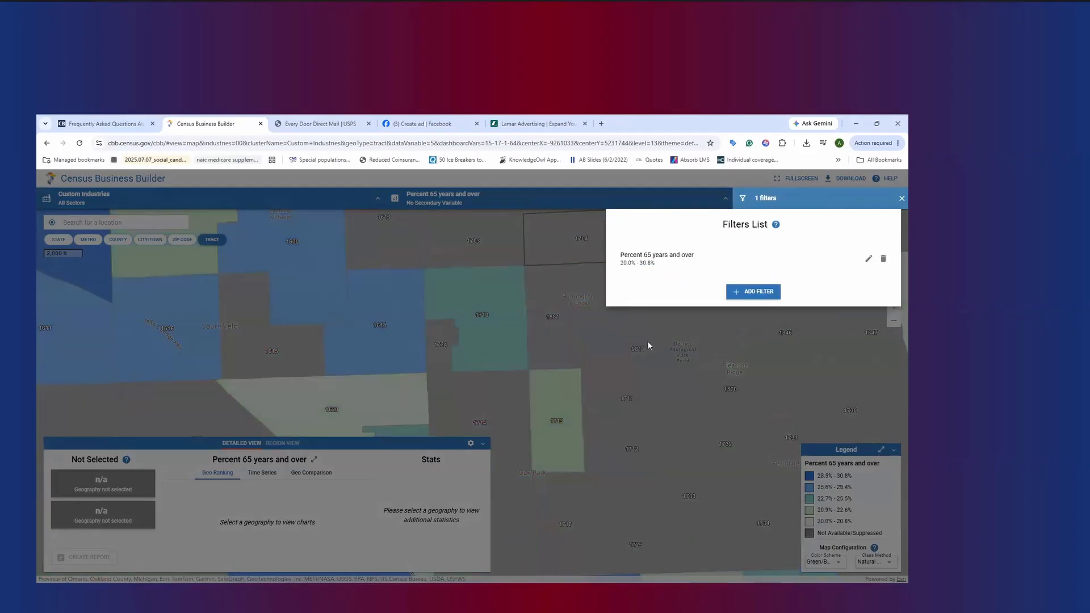
left_click(751, 345)
Examine the filtered census tracts around Southfield and across the wider Detroit area for high 65-and-over percentages
scroll(474, 336, "down", 1)
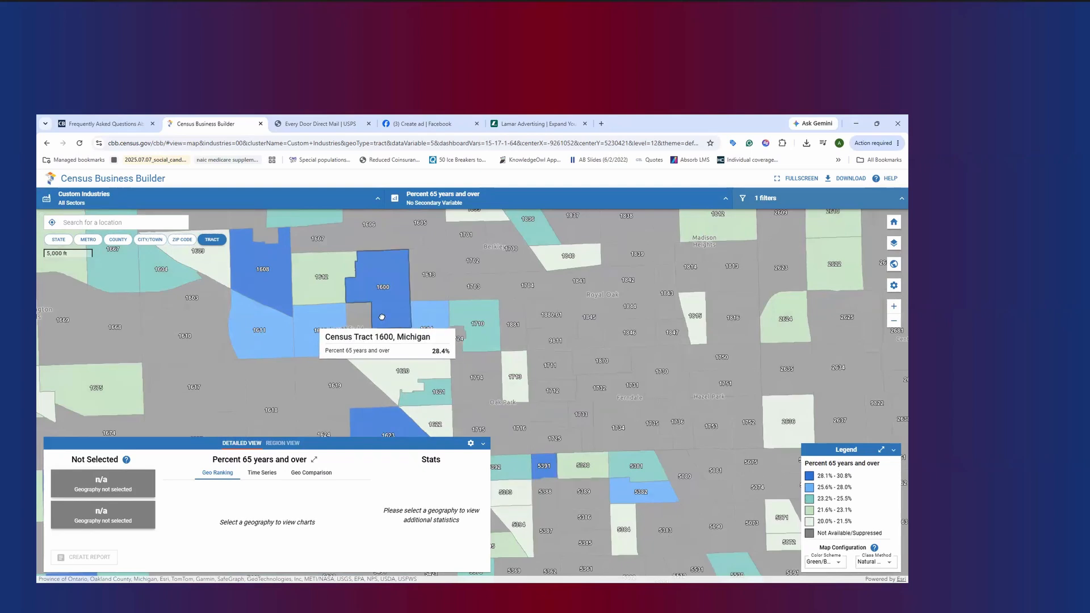
scroll(382, 317, "up", 1)
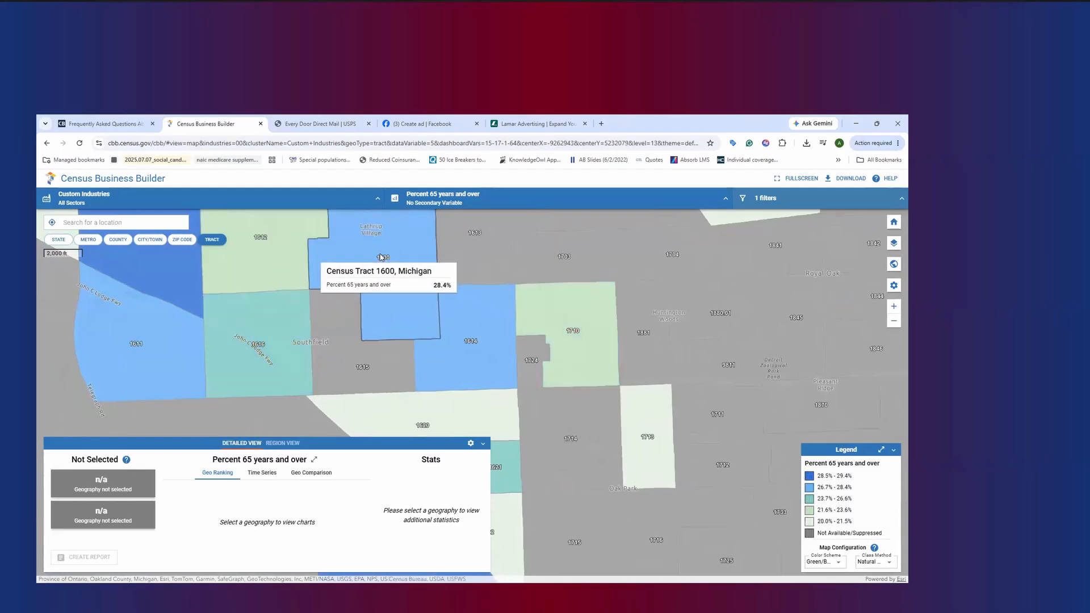
scroll(351, 307, "down", 1)
scroll(351, 307, "down", 2)
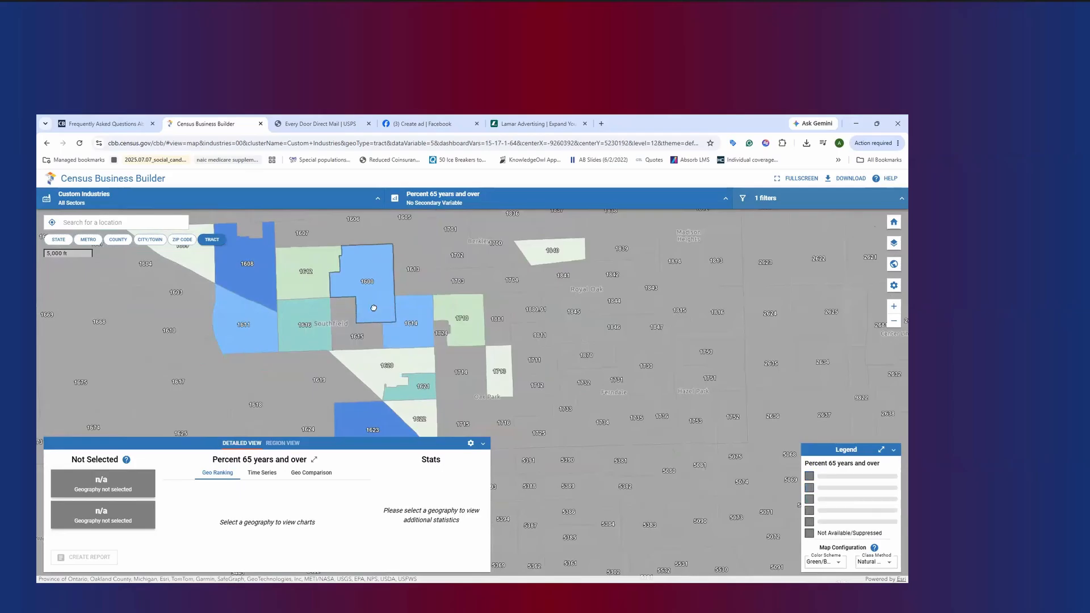
scroll(417, 286, "down", 2)
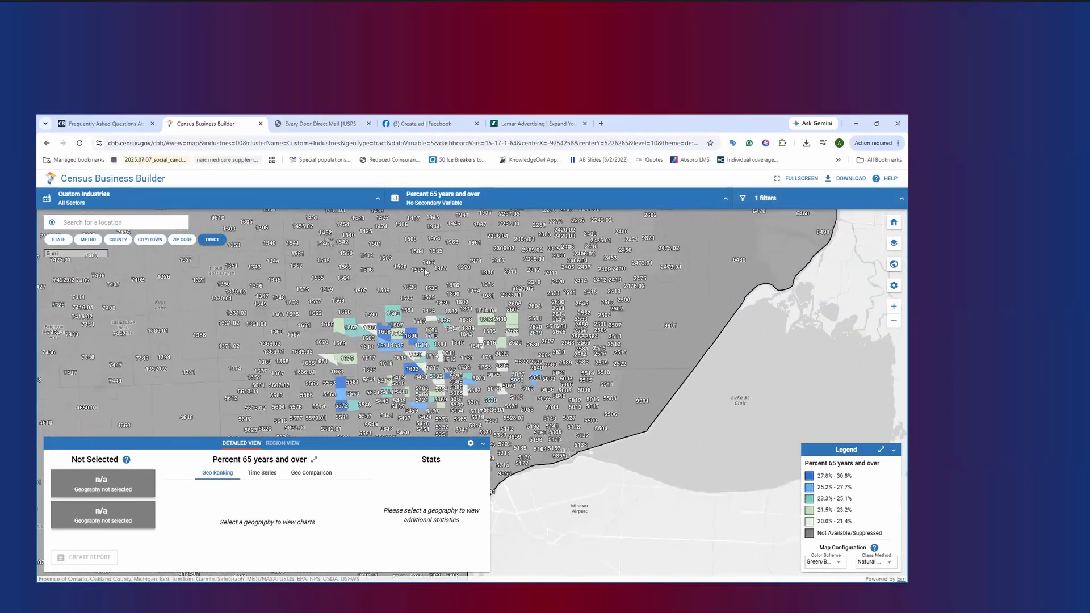
scroll(467, 355, "down", 1)
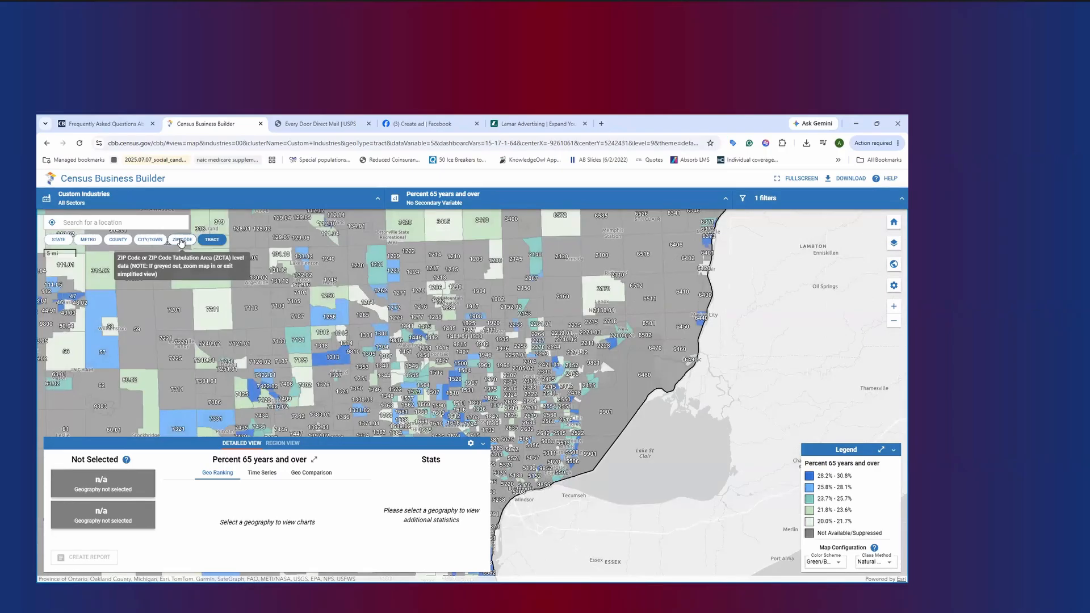
Set the map to the ZIP Code level and examine the filtered ZIP codes around Detroit and 48118
left_click(181, 240)
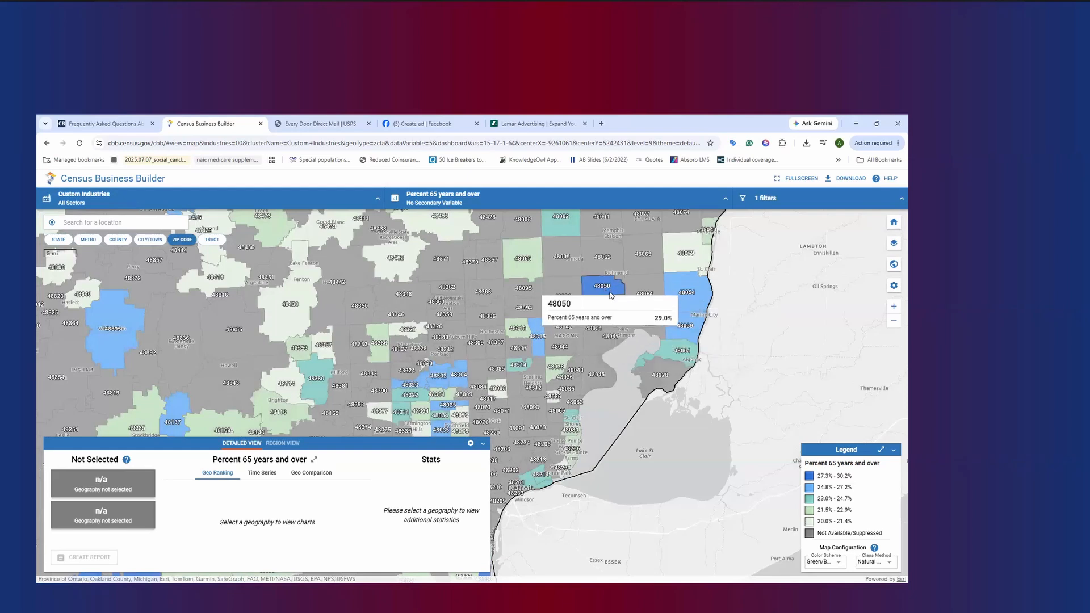
left_click_drag(248, 352, 384, 257)
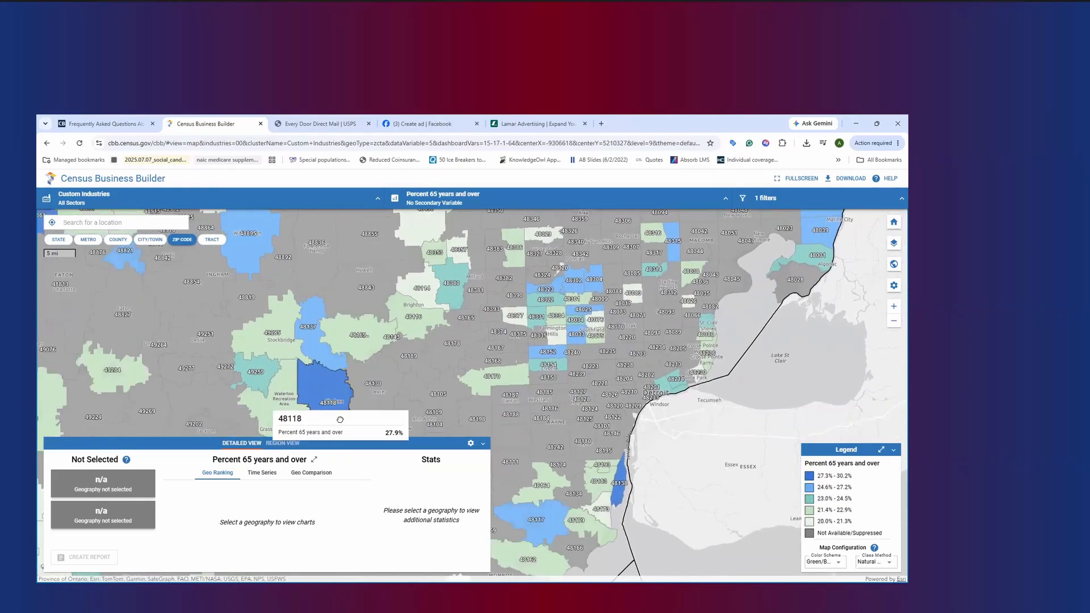
scroll(343, 406, "up", 2)
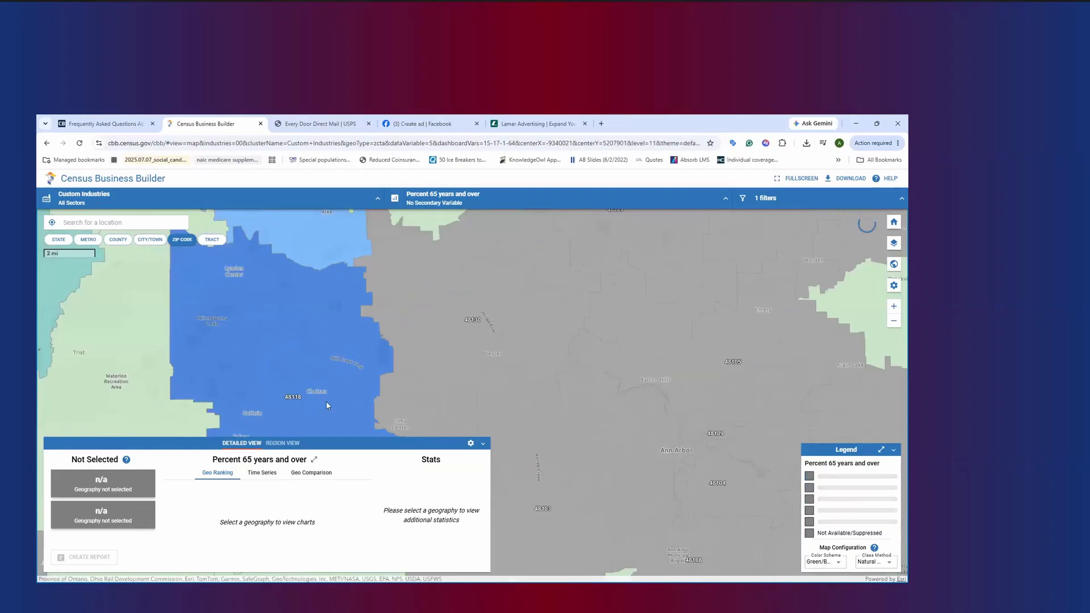
scroll(319, 394, "down", 1)
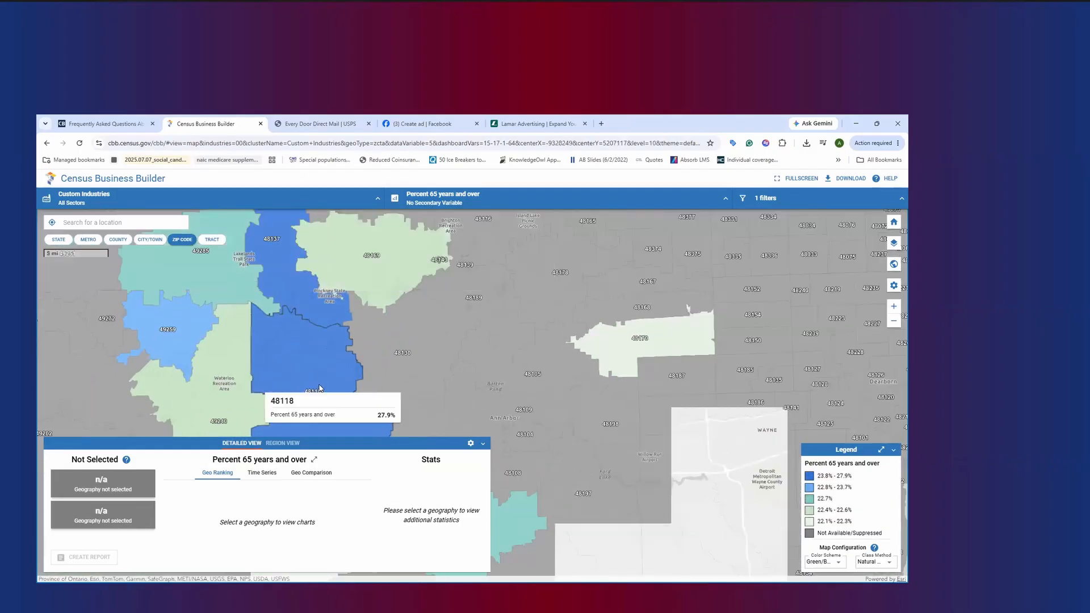
scroll(320, 389, "down", 1)
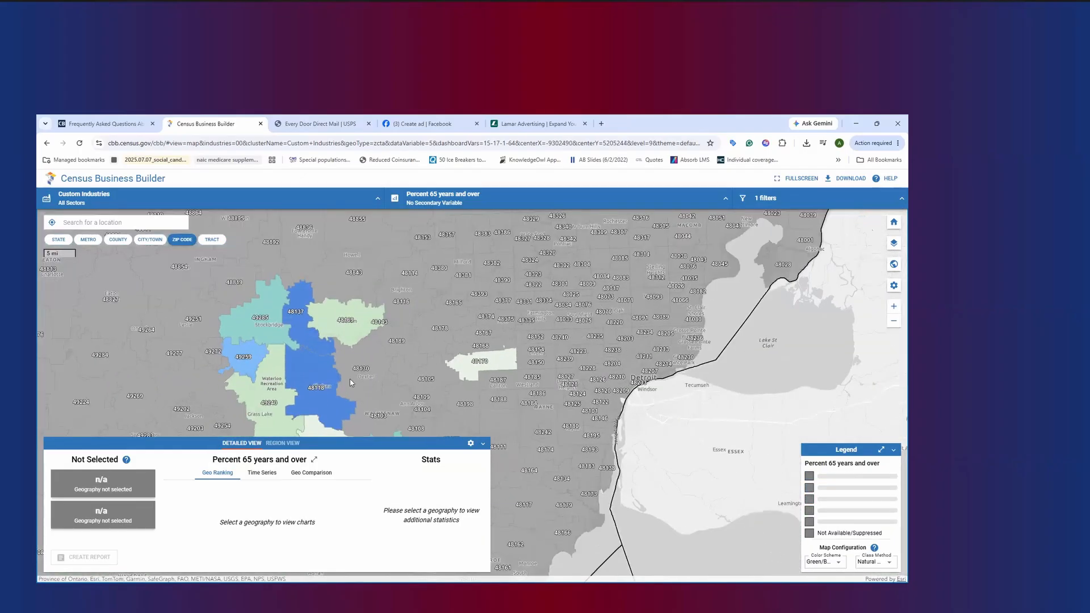
mouse_move(439, 401)
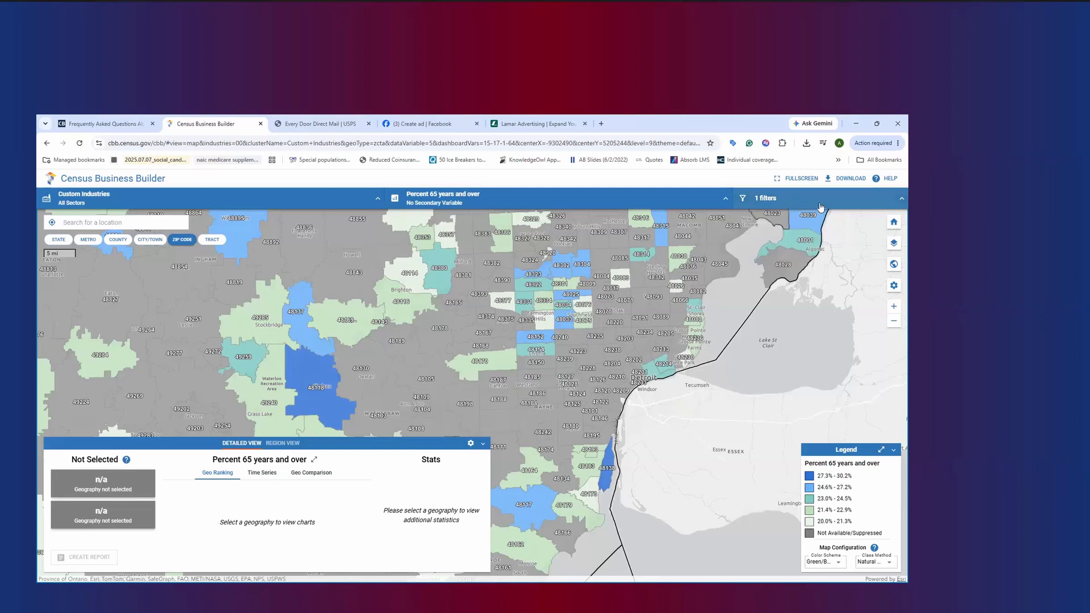
Delete the Percent 65 years and over filter and add Median age as the secondary map variable
left_click(873, 202)
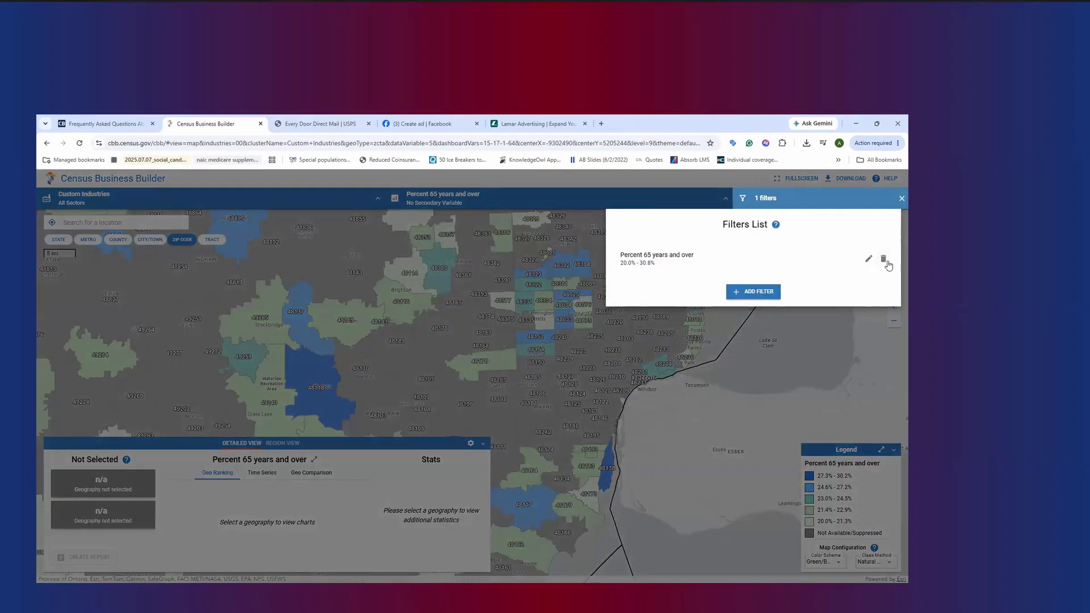
left_click(886, 262)
left_click(588, 202)
left_click(589, 202)
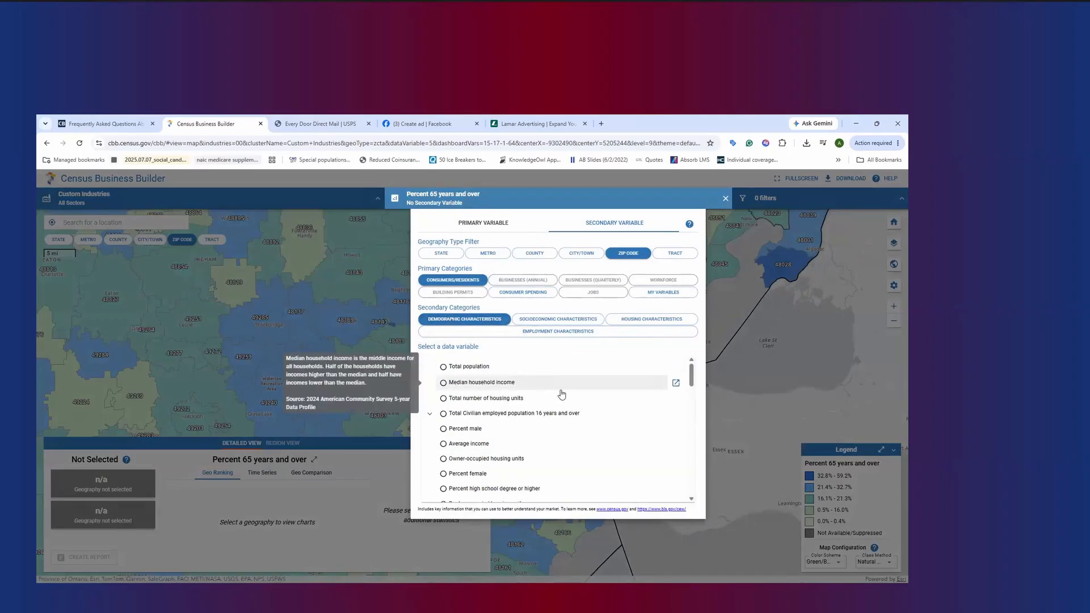
scroll(576, 407, "down", 1)
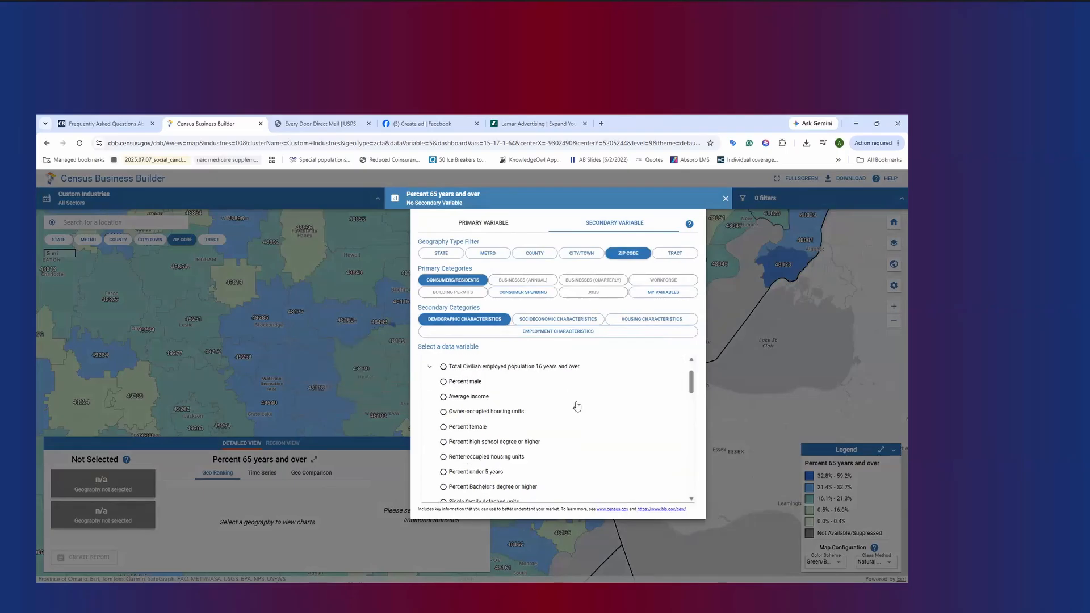
scroll(579, 430, "down", 3)
scroll(579, 434, "down", 10)
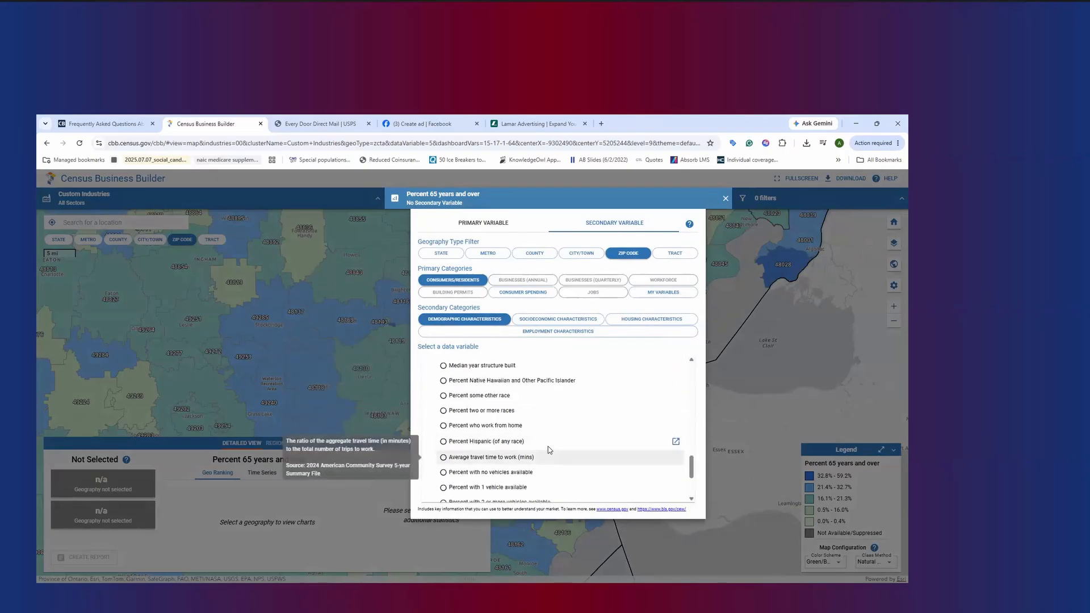
scroll(549, 457, "up", 6)
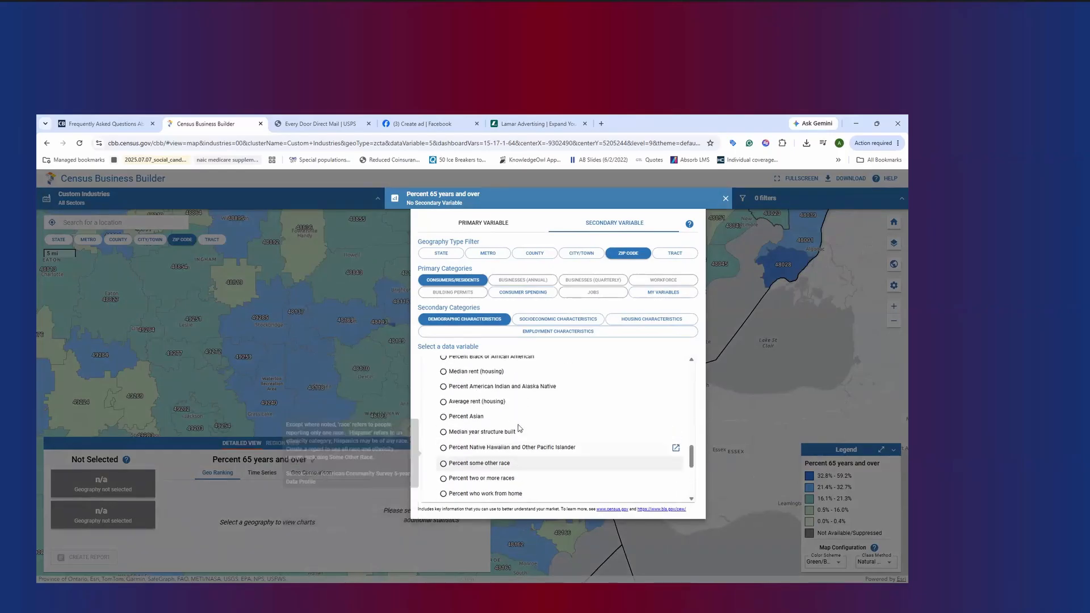
scroll(486, 426, "up", 2)
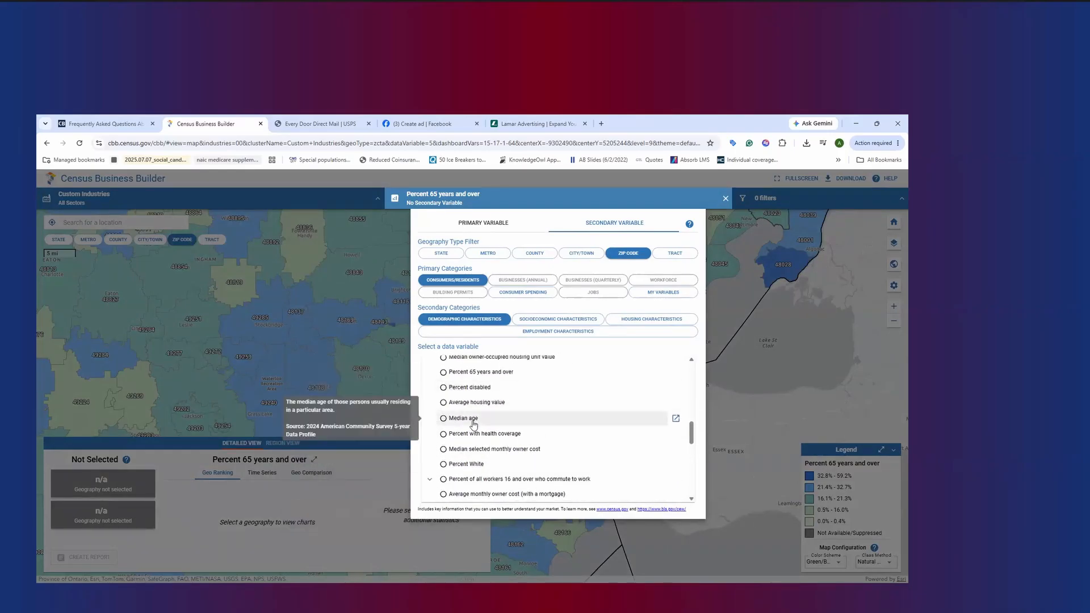
left_click(474, 421)
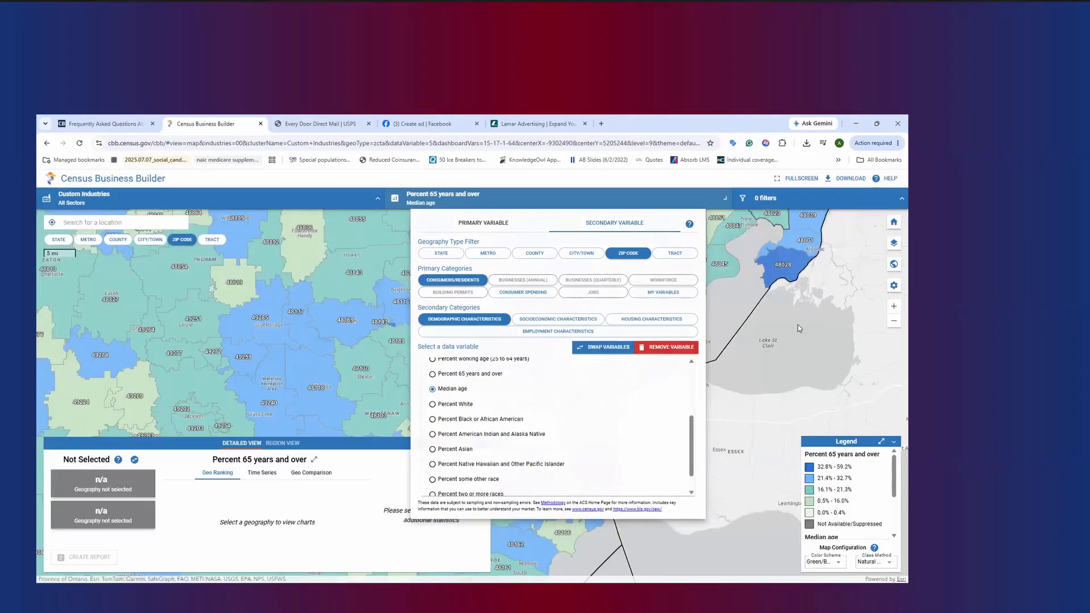
left_click(799, 329)
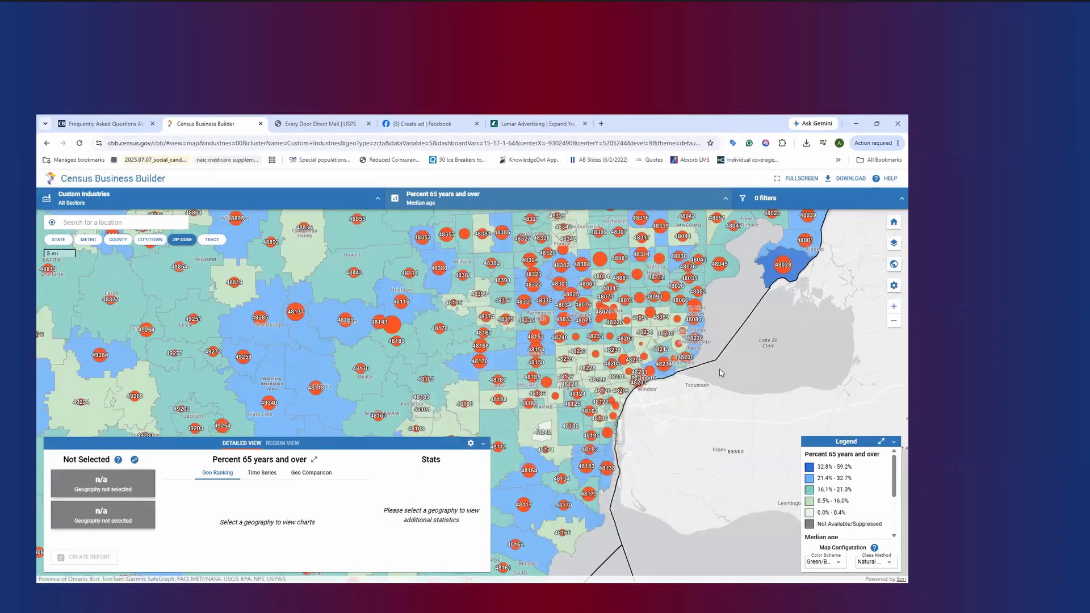
Swap the two map variables to make Median age primary, and remove Percent 65 years and over as the secondary variable
left_click(539, 202)
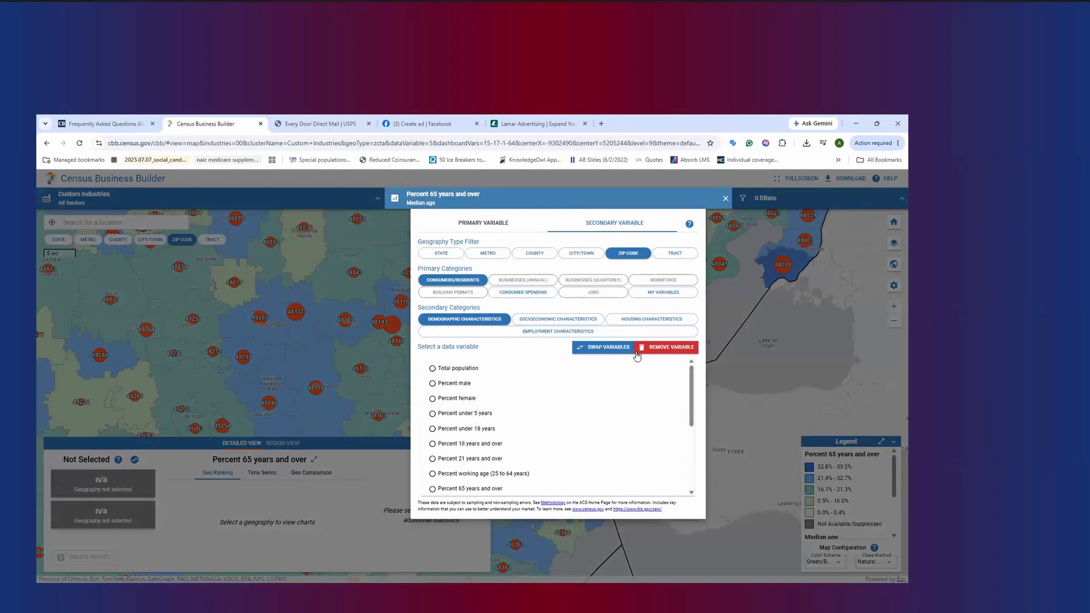
left_click(608, 343)
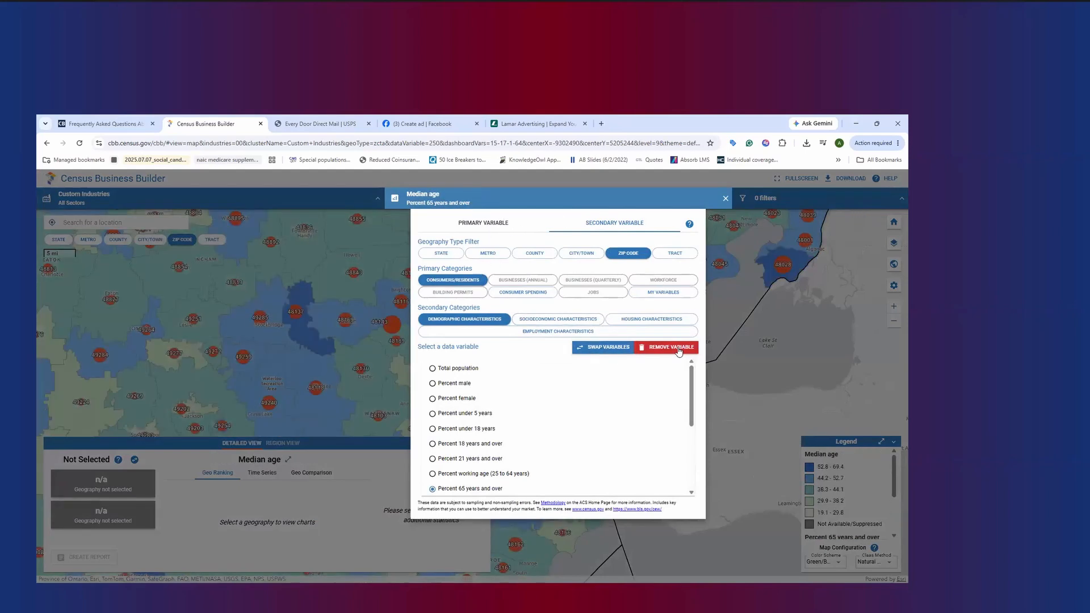
left_click(665, 347)
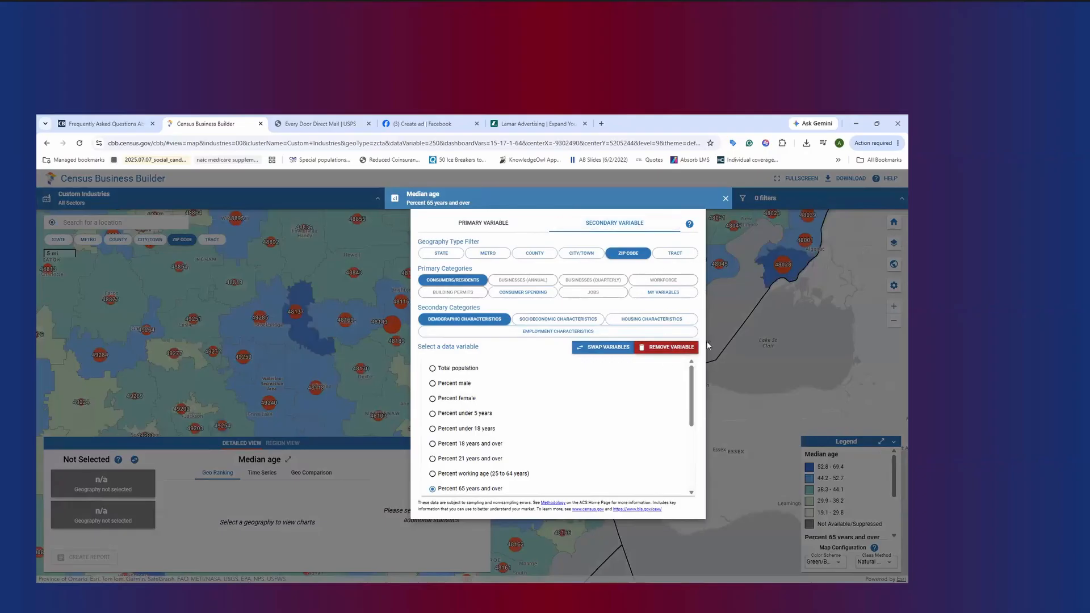
left_click(765, 346)
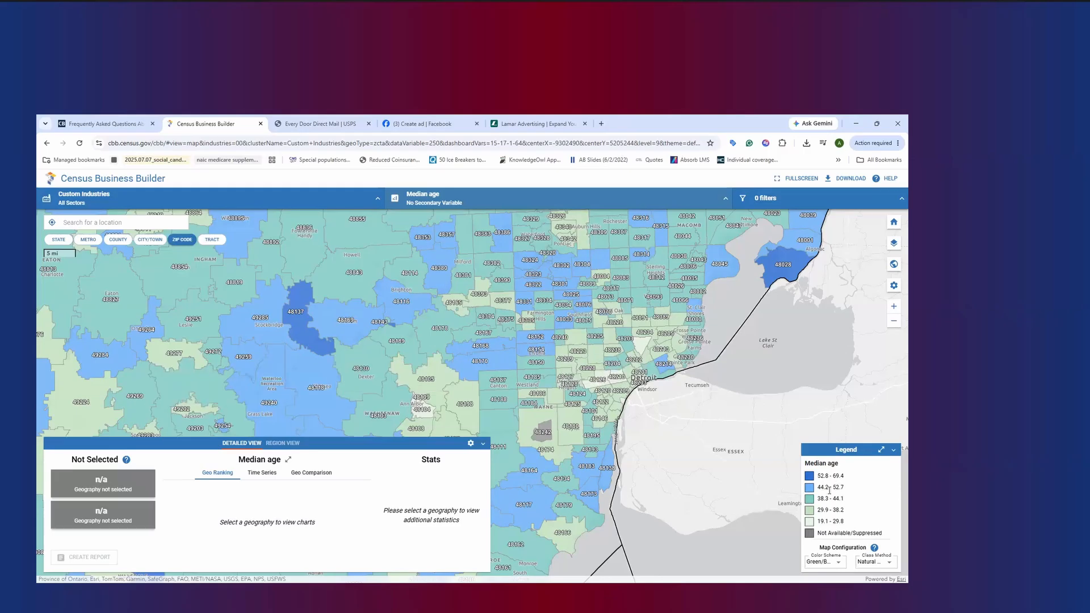
mouse_move(322, 359)
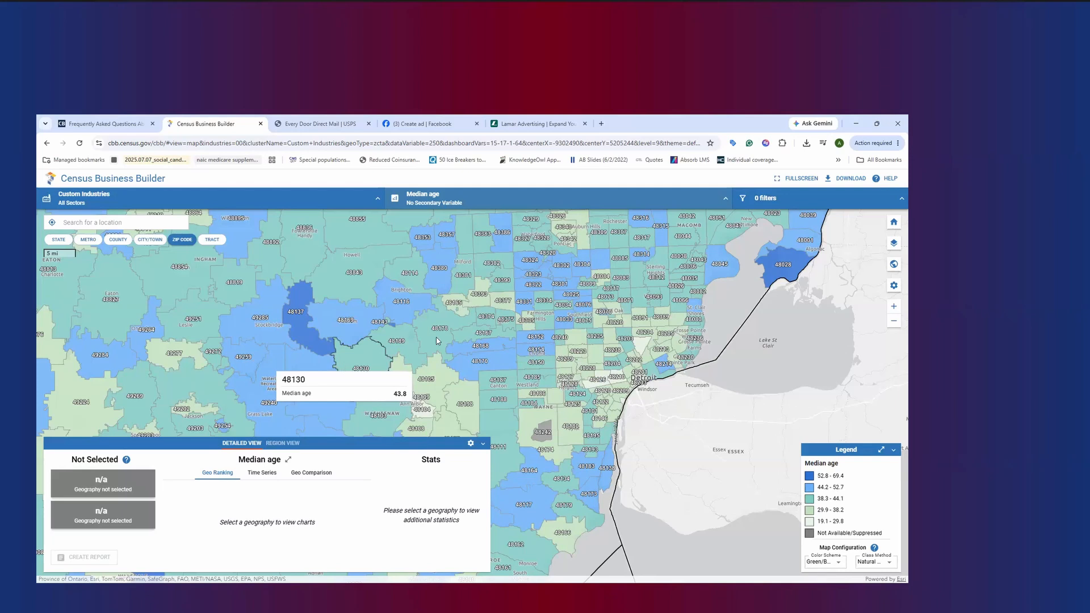
Add a Median age filter with a range of 55.5 to 65 to the ZIP Code map
left_click(781, 198)
left_click(751, 280)
left_click(653, 343)
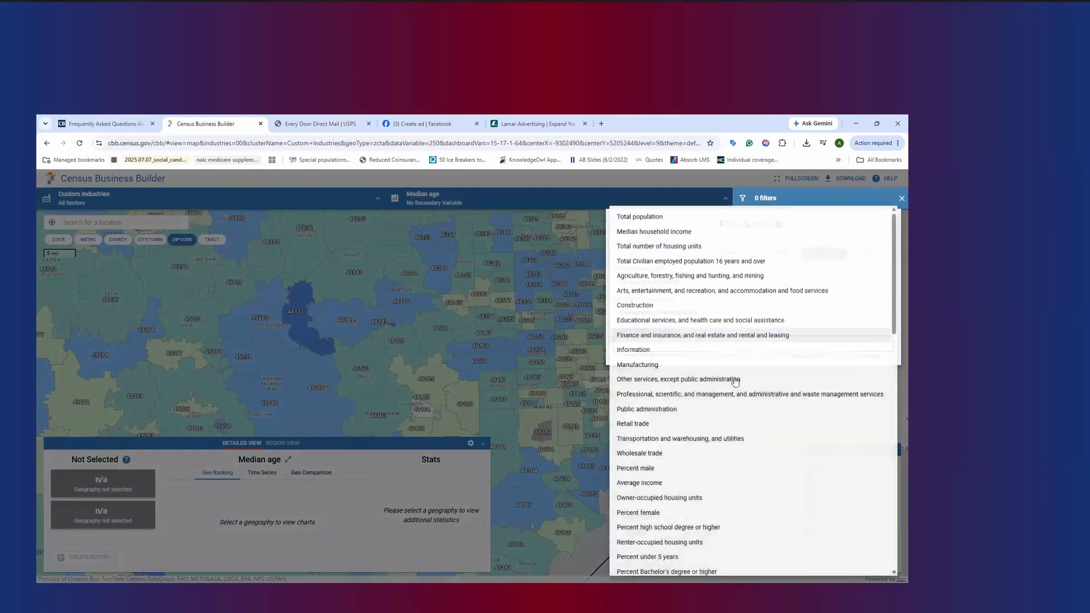
scroll(740, 437, "down", 5)
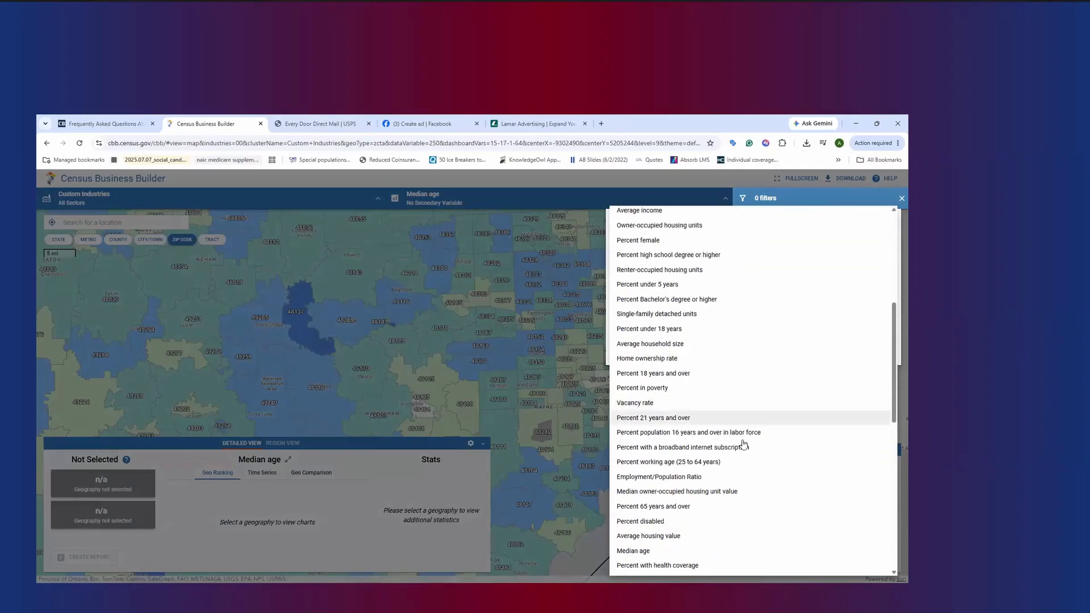
left_click(679, 550)
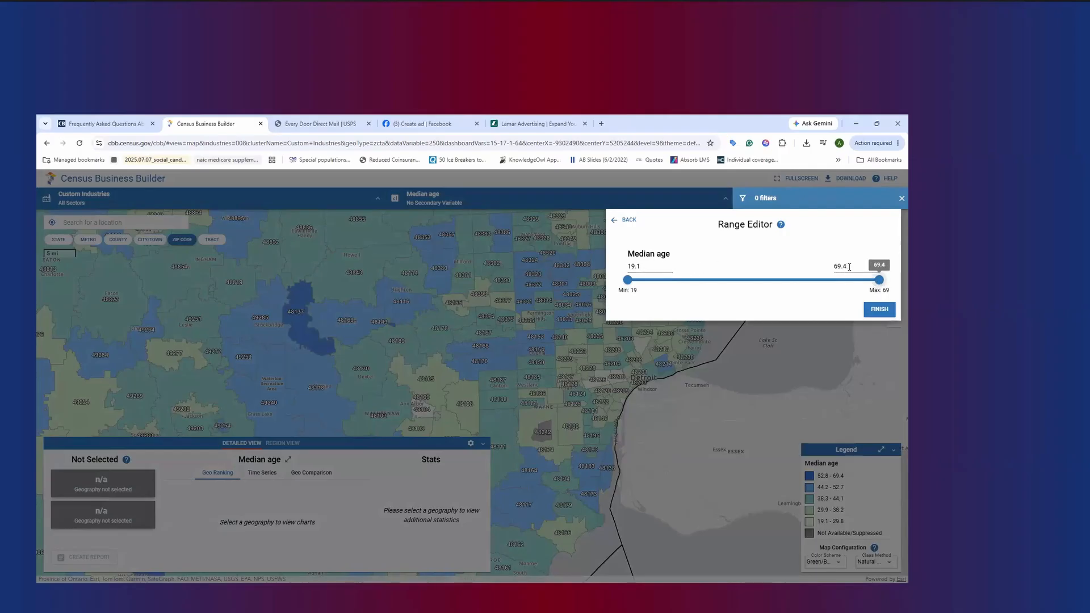
left_click_drag(877, 282, 844, 283)
left_click_drag(628, 280, 839, 293)
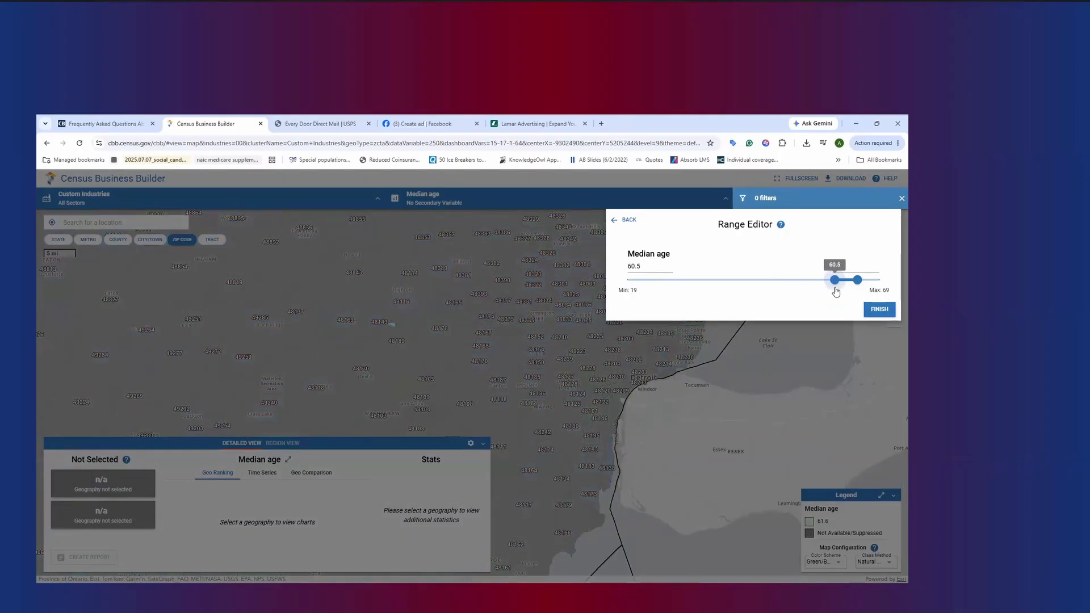
left_click_drag(832, 292, 810, 285)
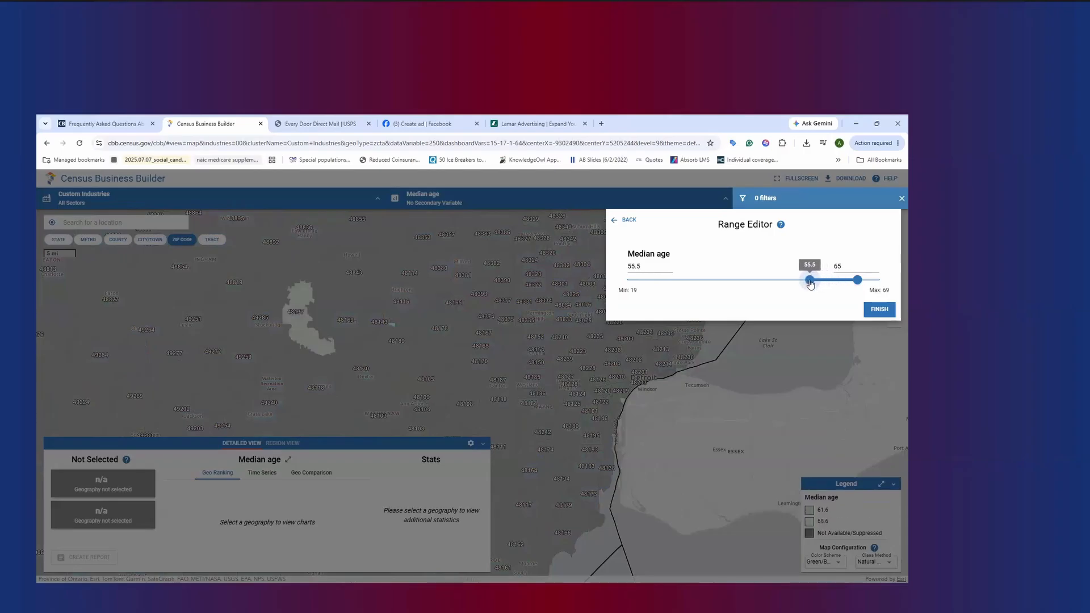
left_click(879, 309)
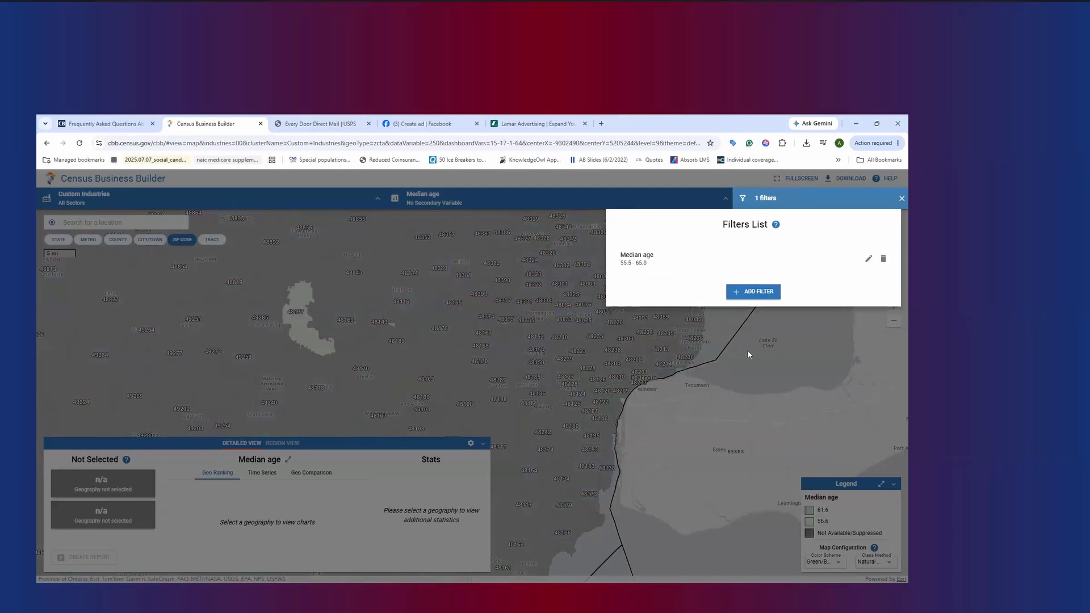
left_click(660, 346)
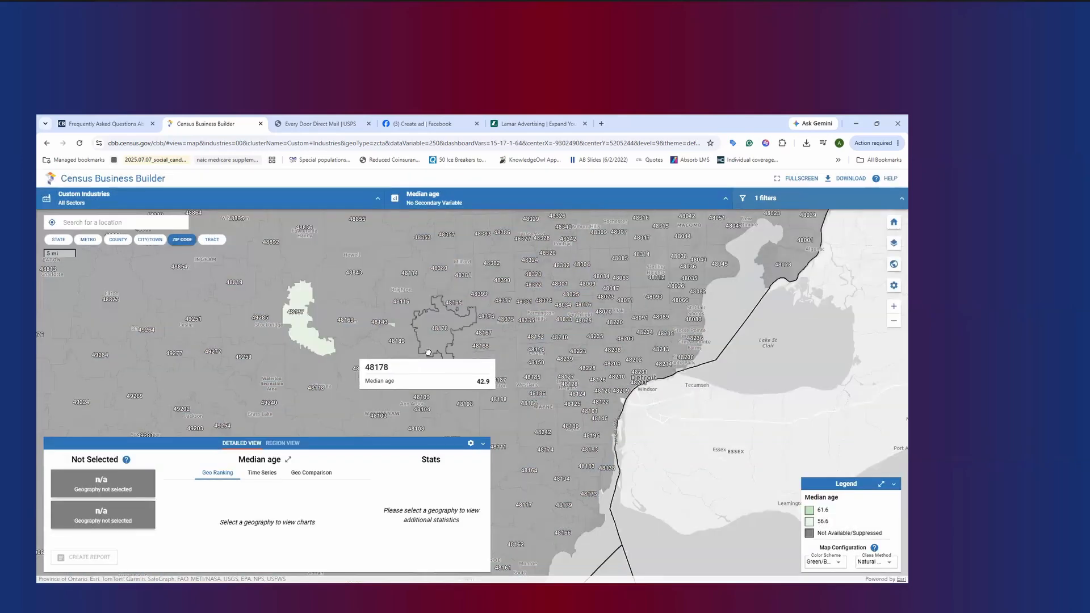
Check the filtered ZIP codes around 48137 and 48139, and lower the Median age filter's minimum to 51.3
scroll(428, 352, "down", 1)
scroll(457, 354, "up", 1)
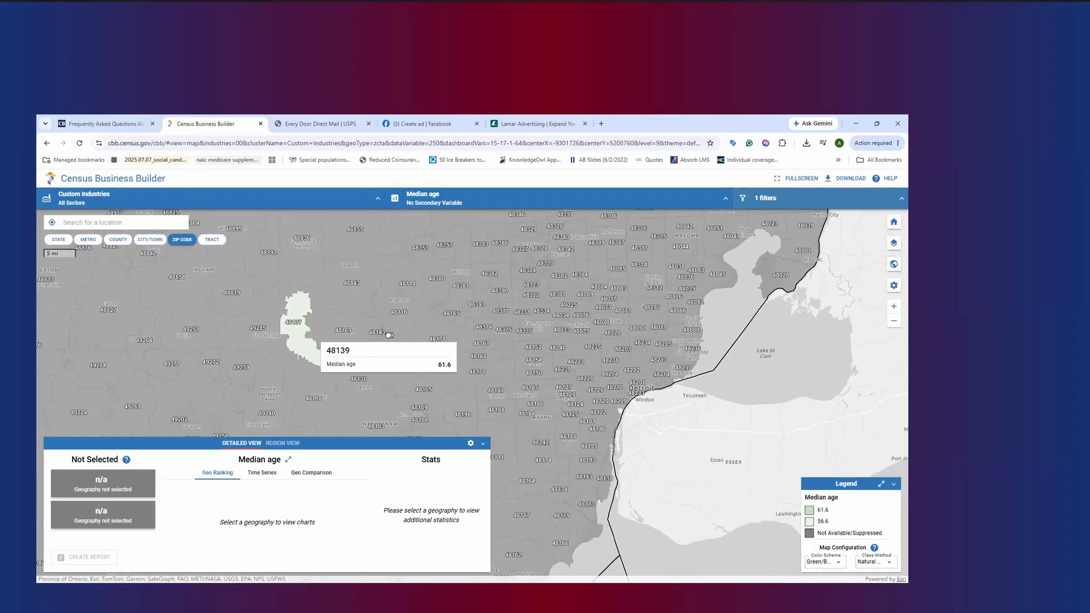
scroll(389, 335, "up", 2)
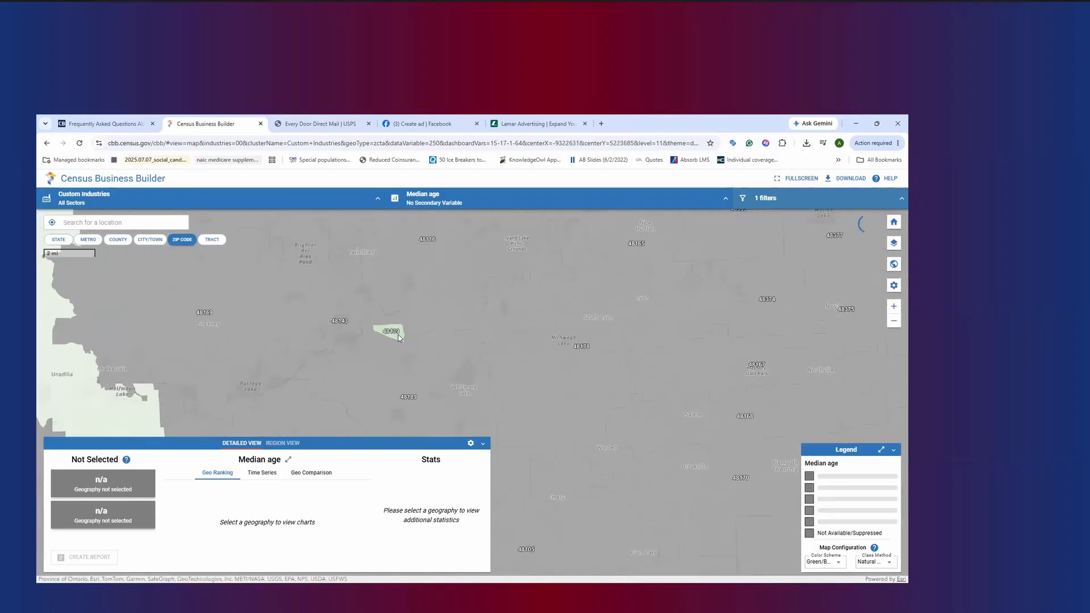
left_click_drag(204, 337, 322, 314)
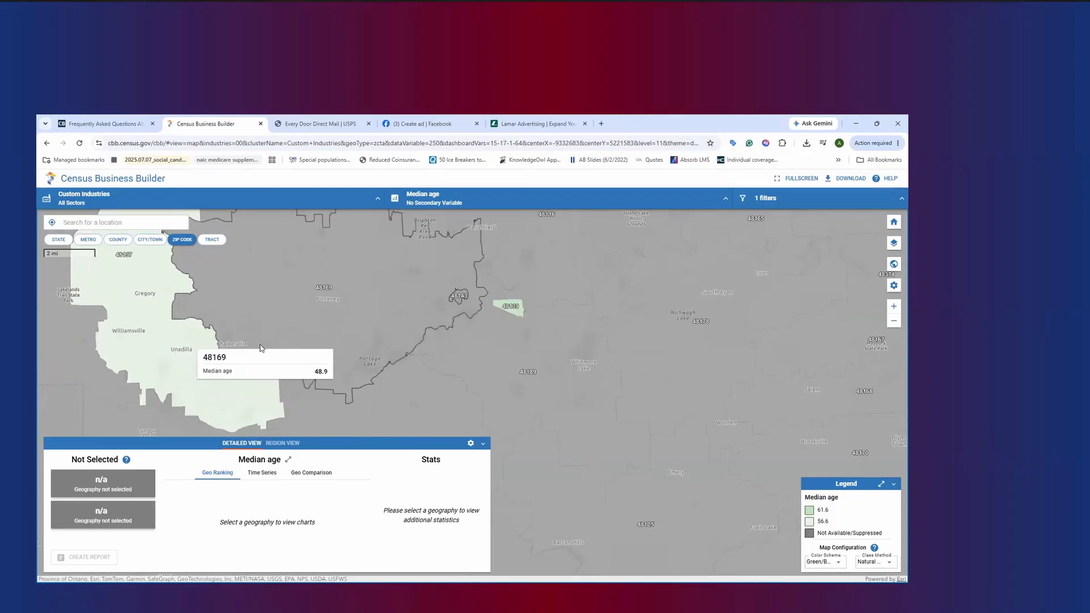
scroll(423, 355, "down", 2)
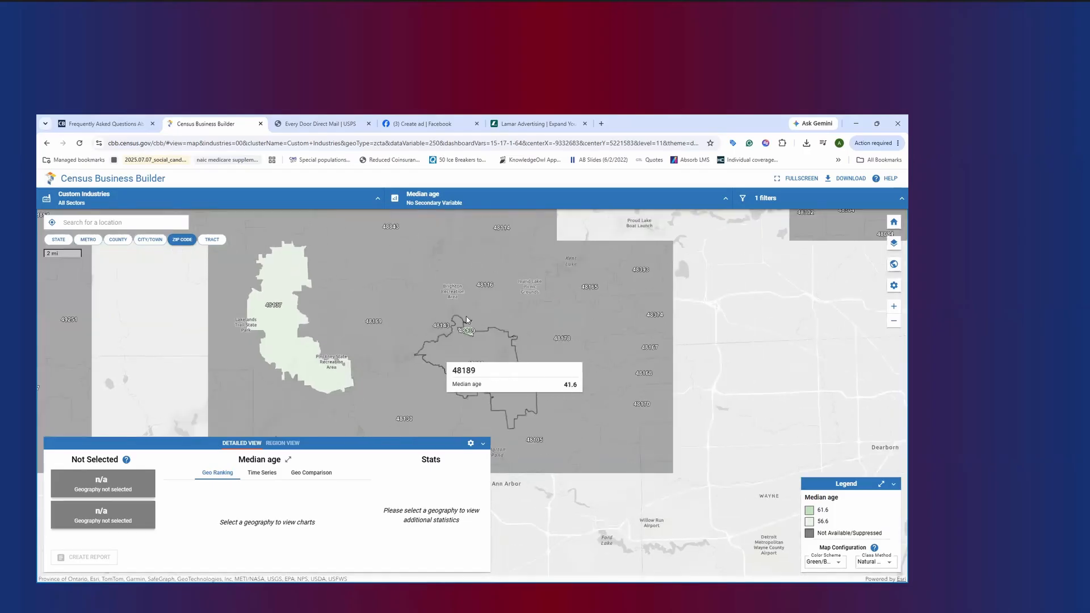
left_click(816, 201)
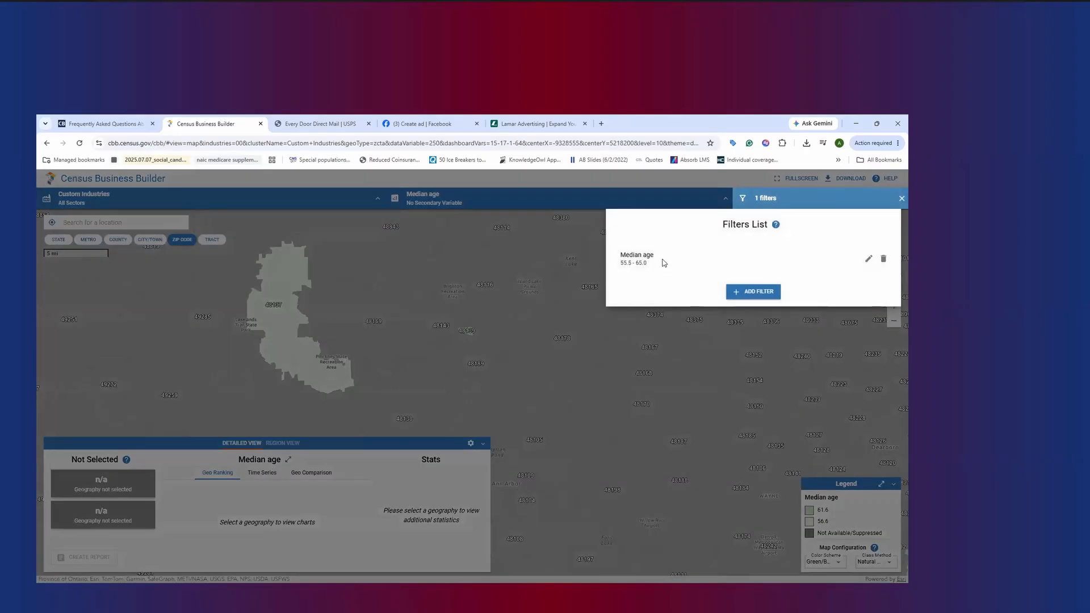
left_click(869, 259)
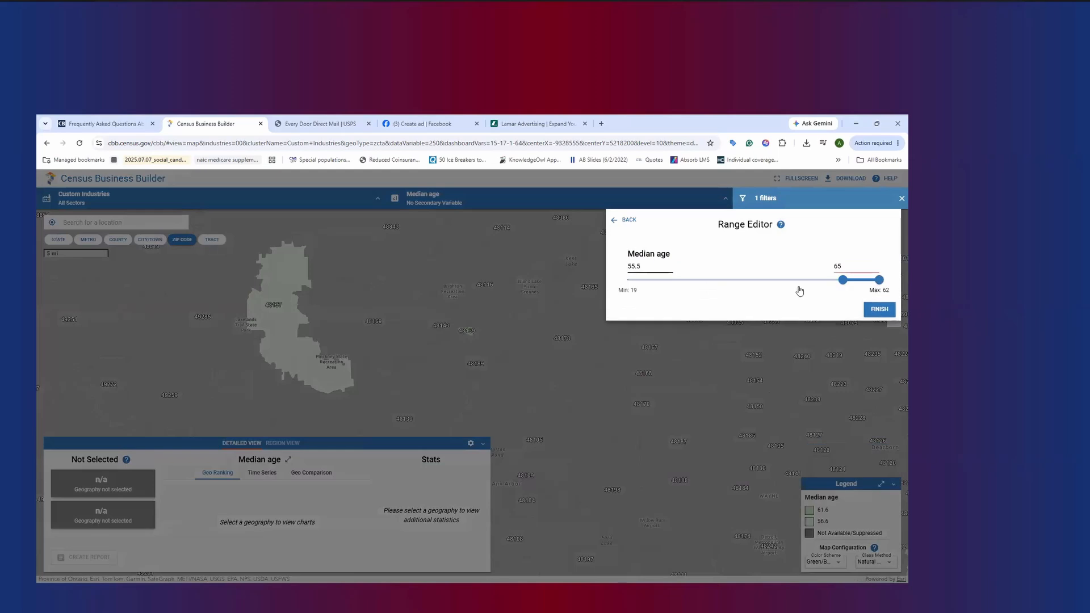
left_click_drag(842, 279, 818, 277)
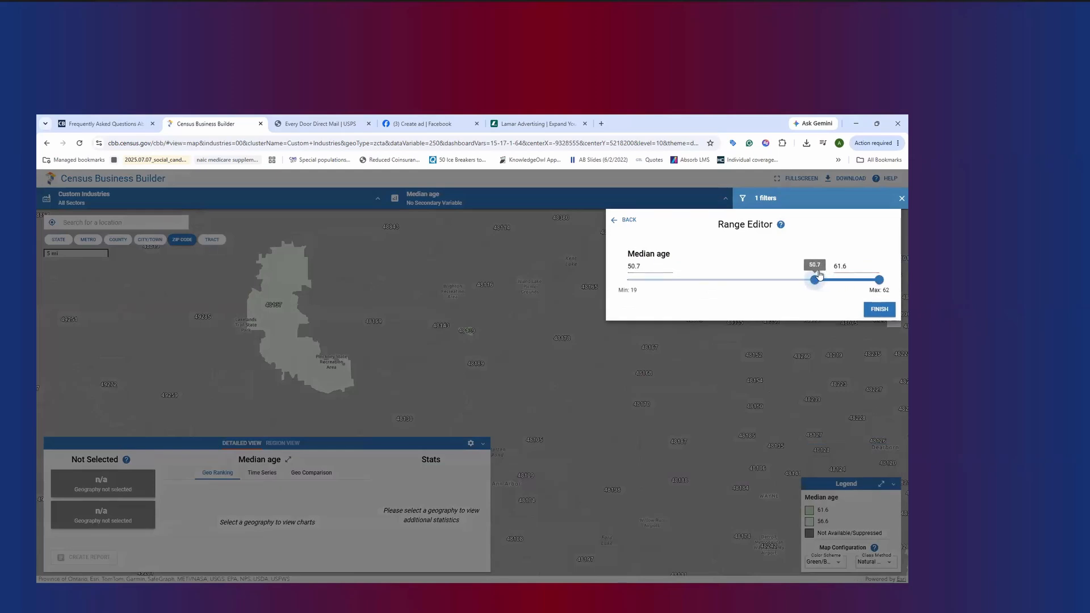
left_click(879, 309)
left_click(722, 379)
Examine the filtered ZIP codes across southern Michigan and delete the Median age filter
scroll(722, 380, "down", 2)
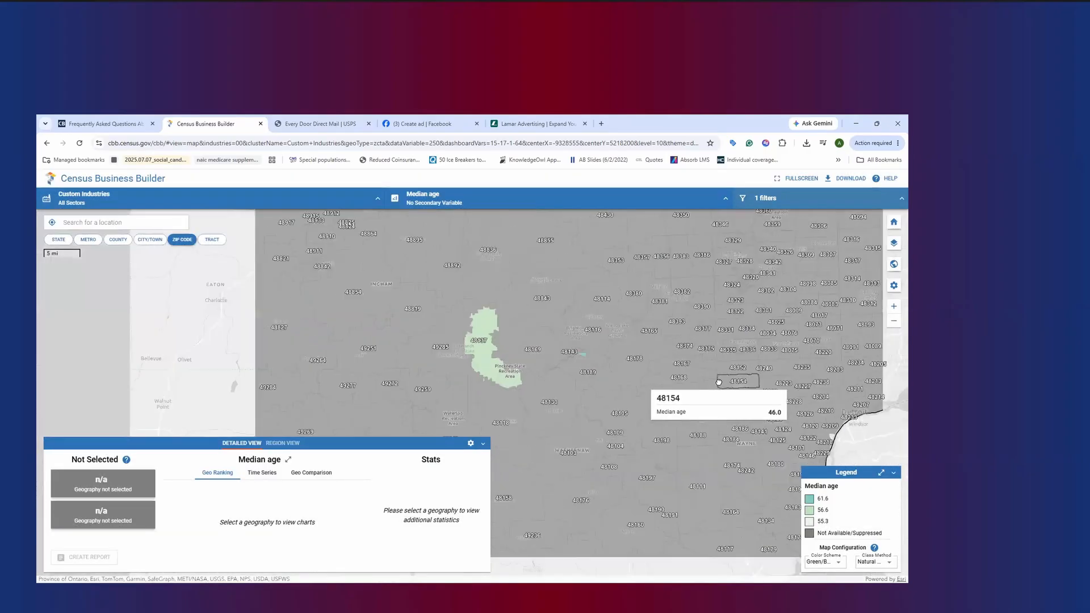
left_click_drag(705, 369, 612, 339)
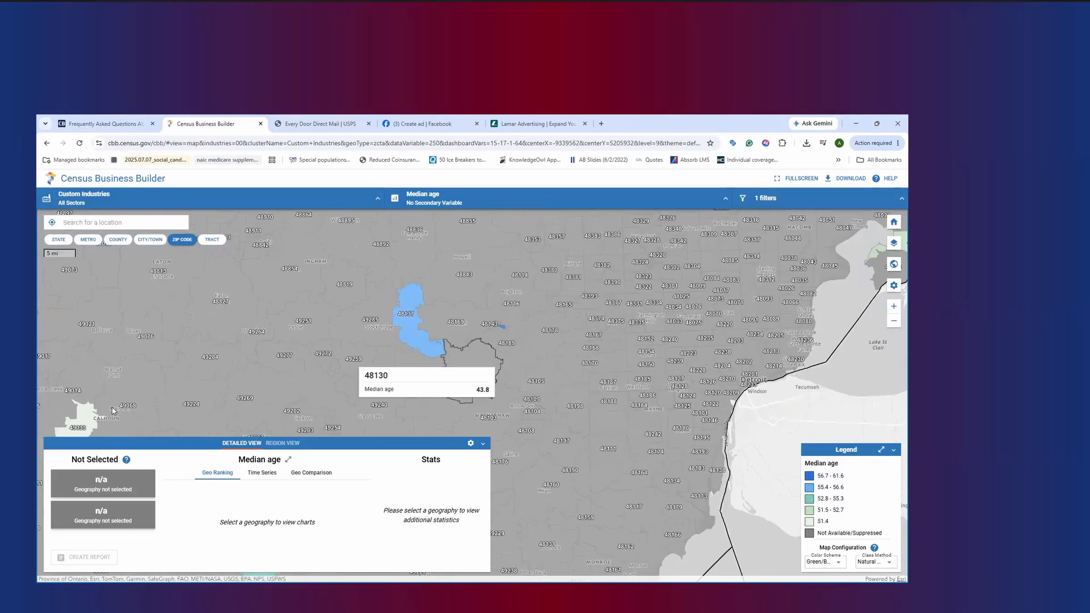
left_click_drag(326, 353, 497, 296)
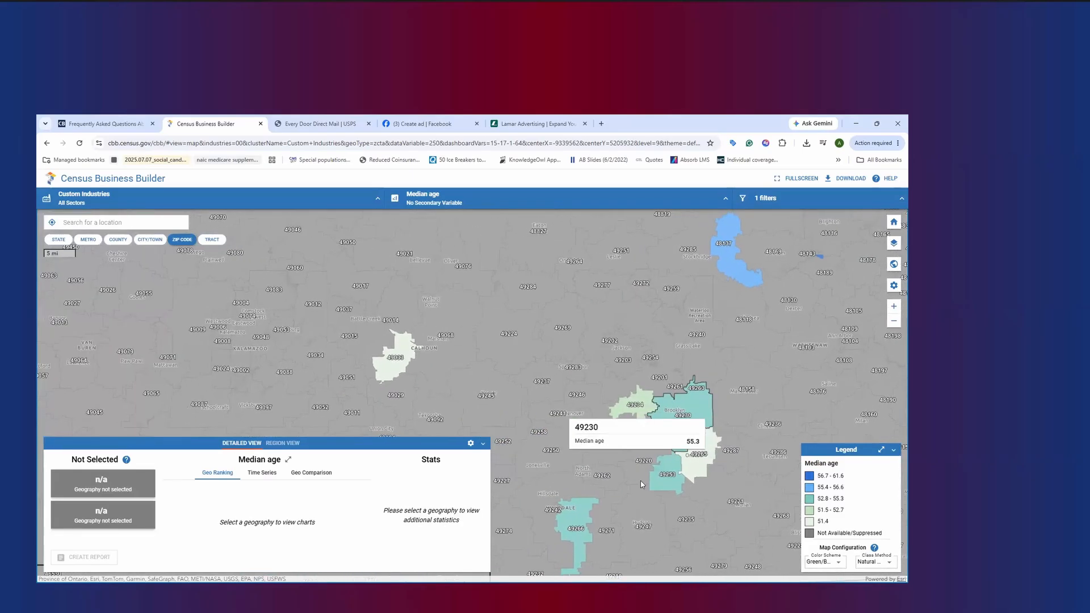
left_click_drag(707, 403, 500, 508)
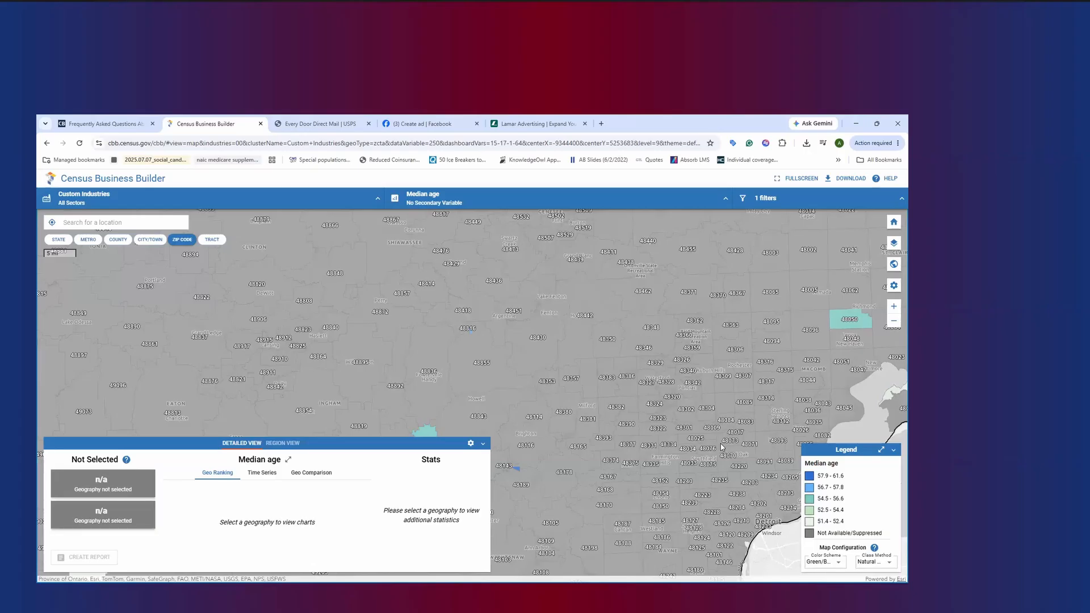
left_click(792, 199)
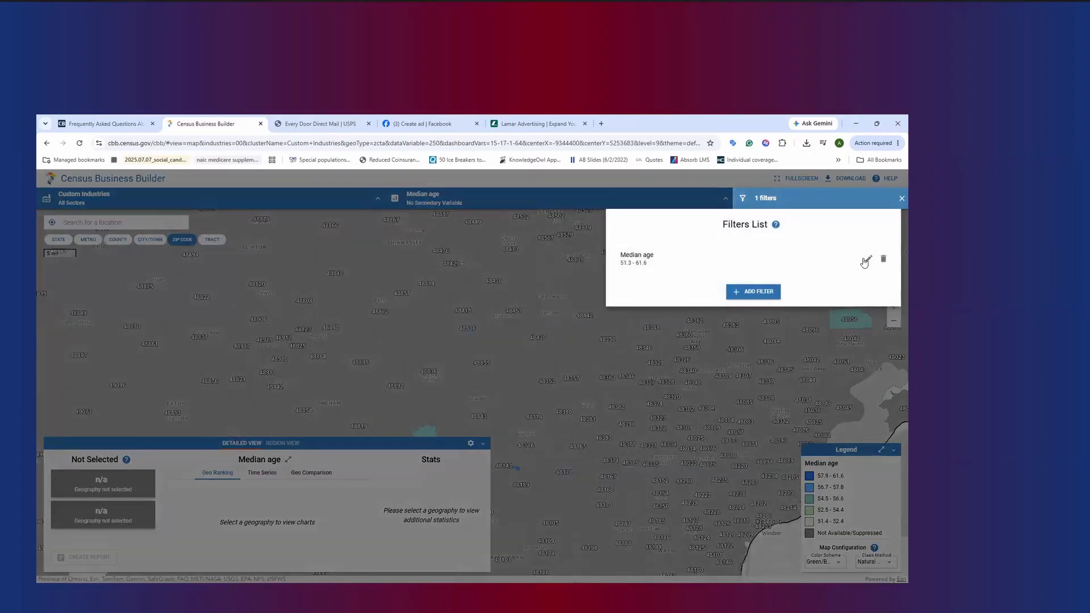
left_click(883, 259)
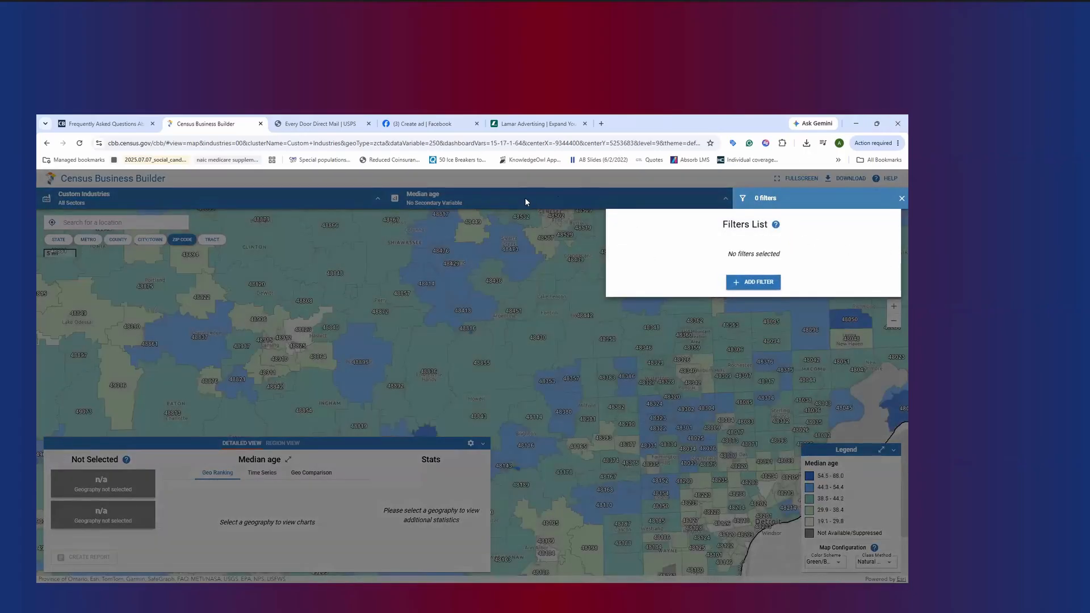
Set the primary map variable to Percent 65 years and over
left_click(526, 198)
left_click(525, 198)
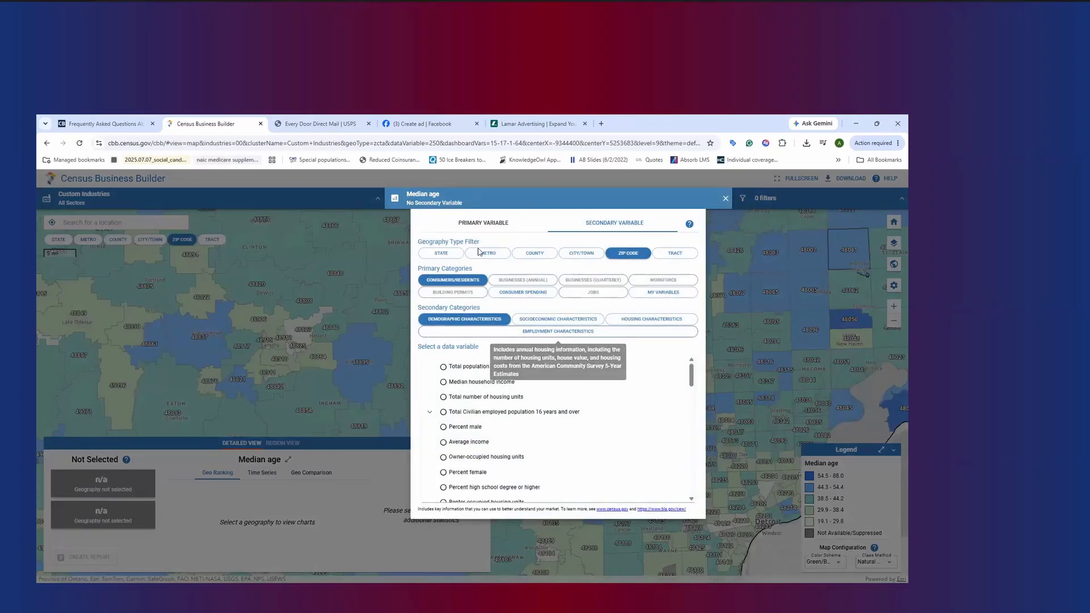
left_click(490, 223)
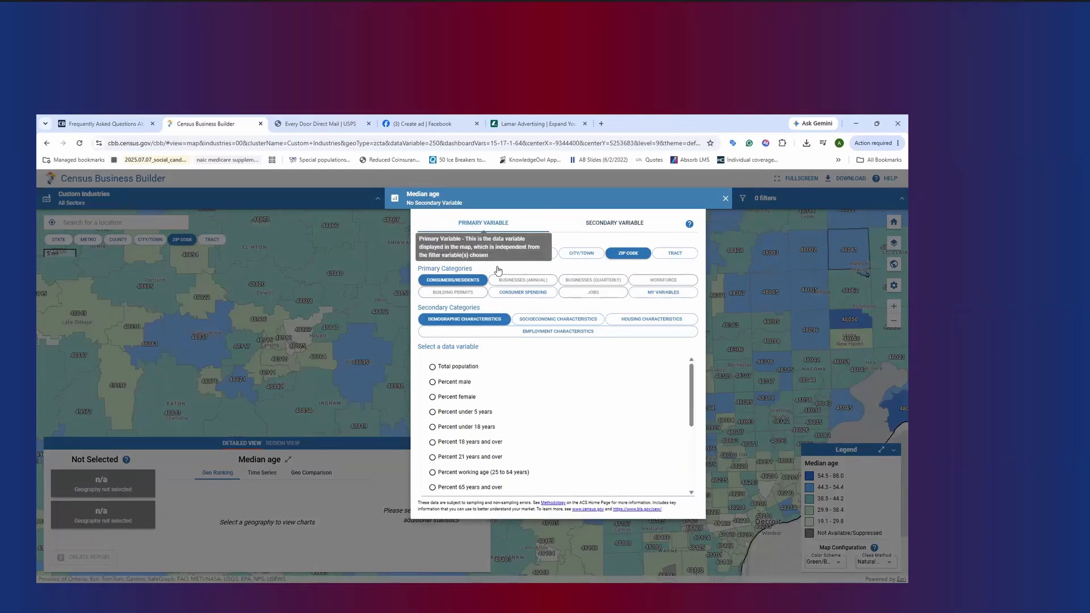
scroll(604, 425, "down", 3)
scroll(503, 437, "up", 3)
left_click(498, 442)
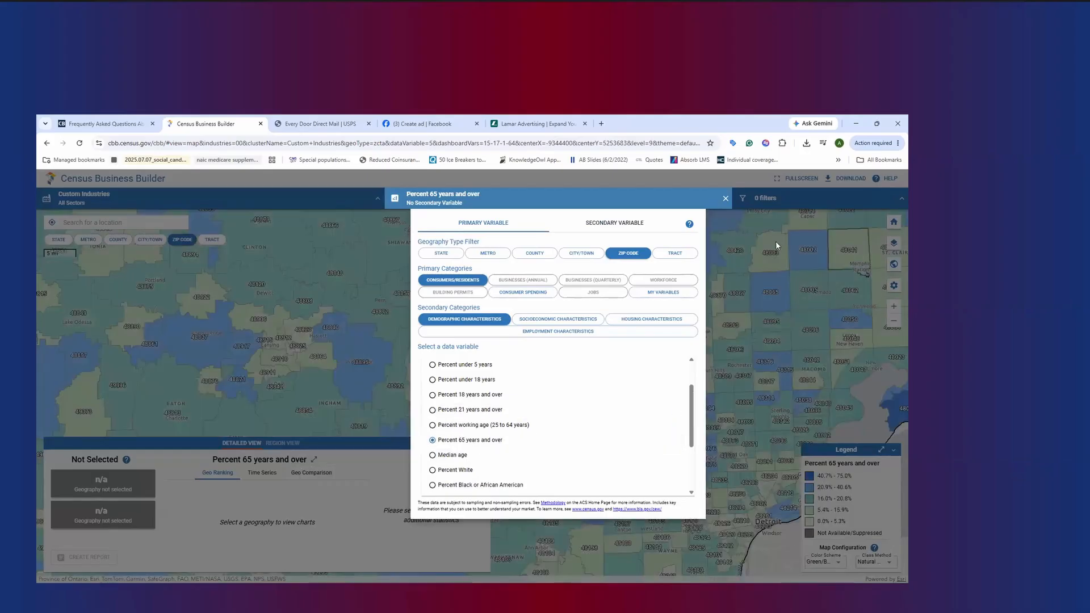
Add Median household income as the secondary map variable and check its ranges in the legend
left_click(617, 222)
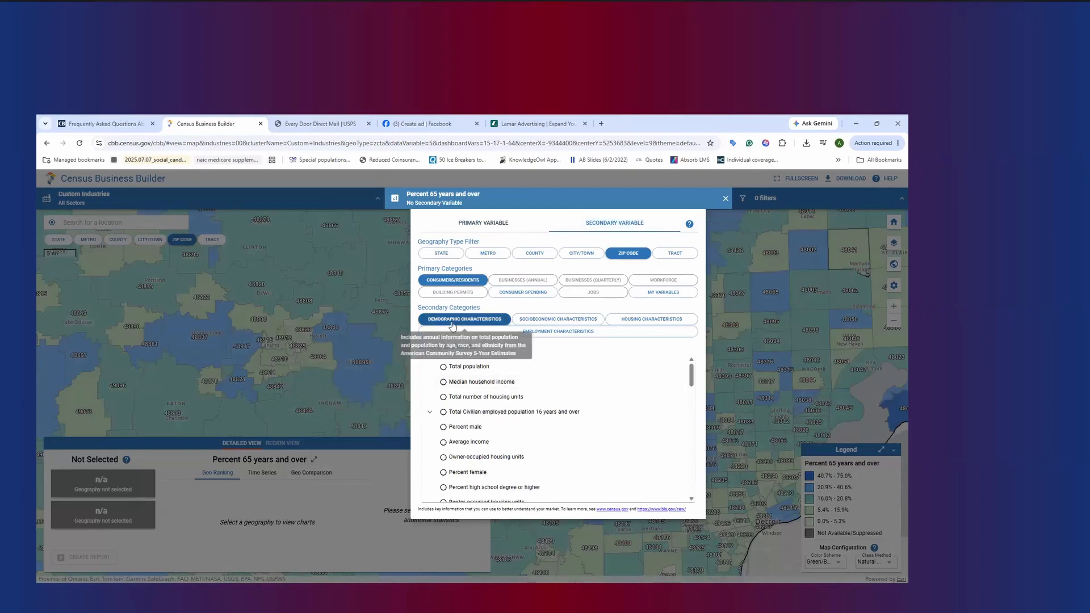
left_click(490, 385)
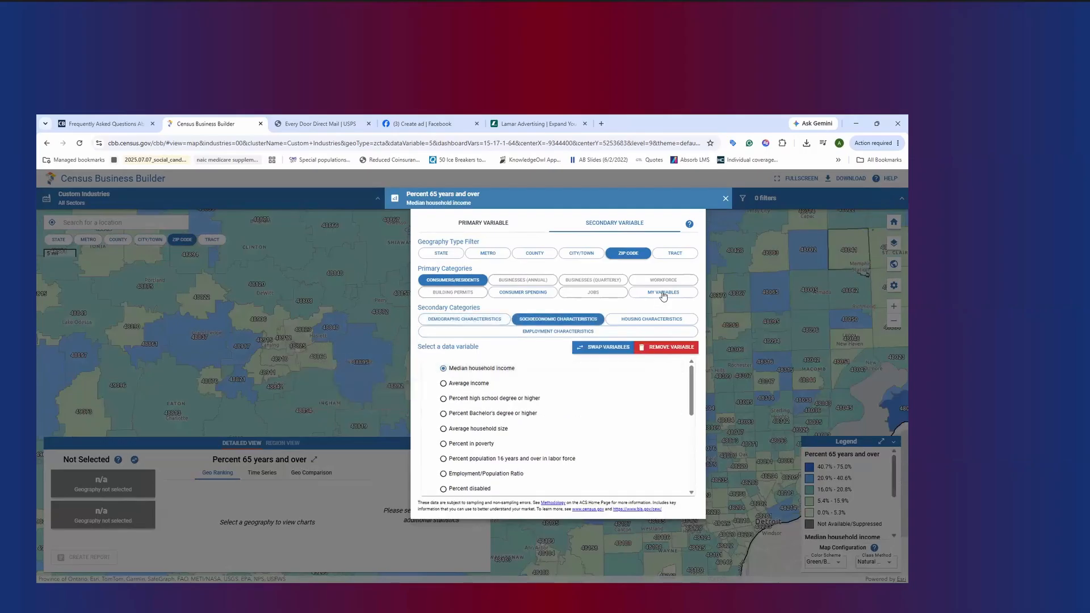
left_click(733, 221)
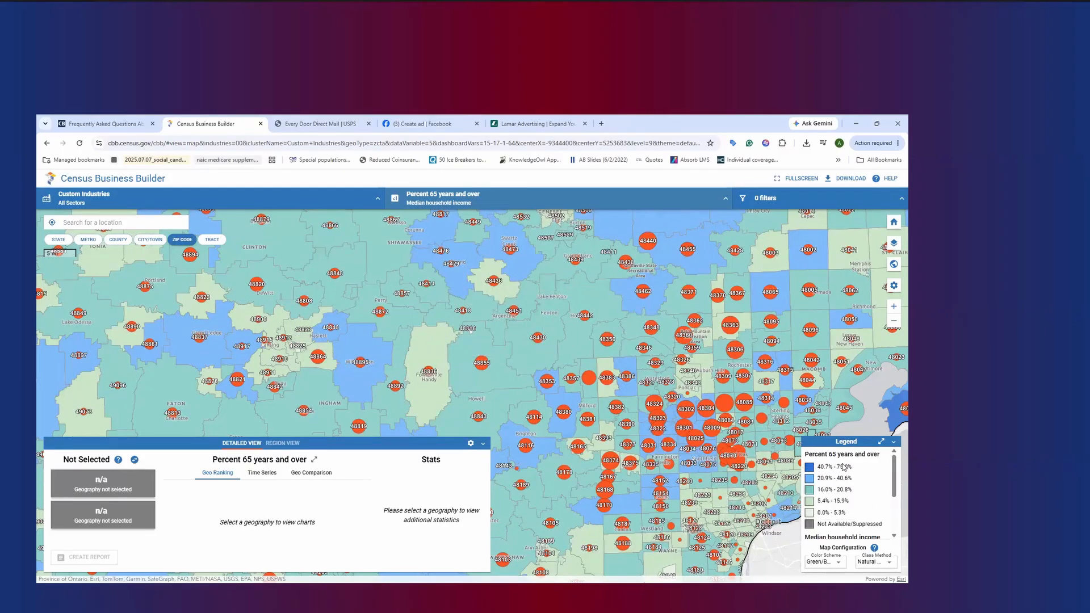
left_click_drag(893, 471, 896, 518)
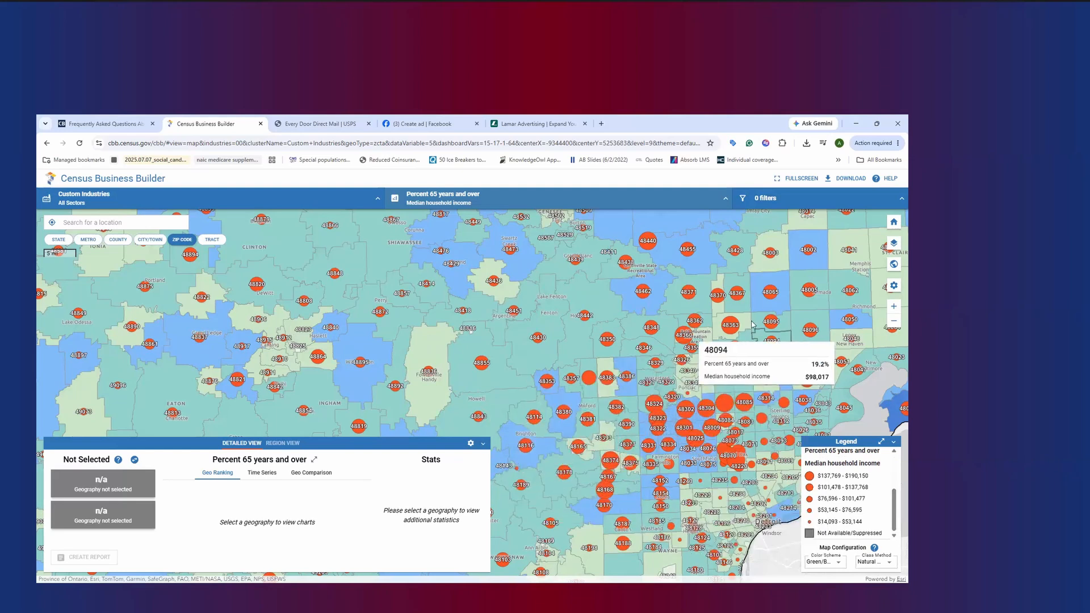
Compare the 65-and-over percentages and household incomes around Detroit at the County level and back at the ZIP Code level
left_click(128, 241)
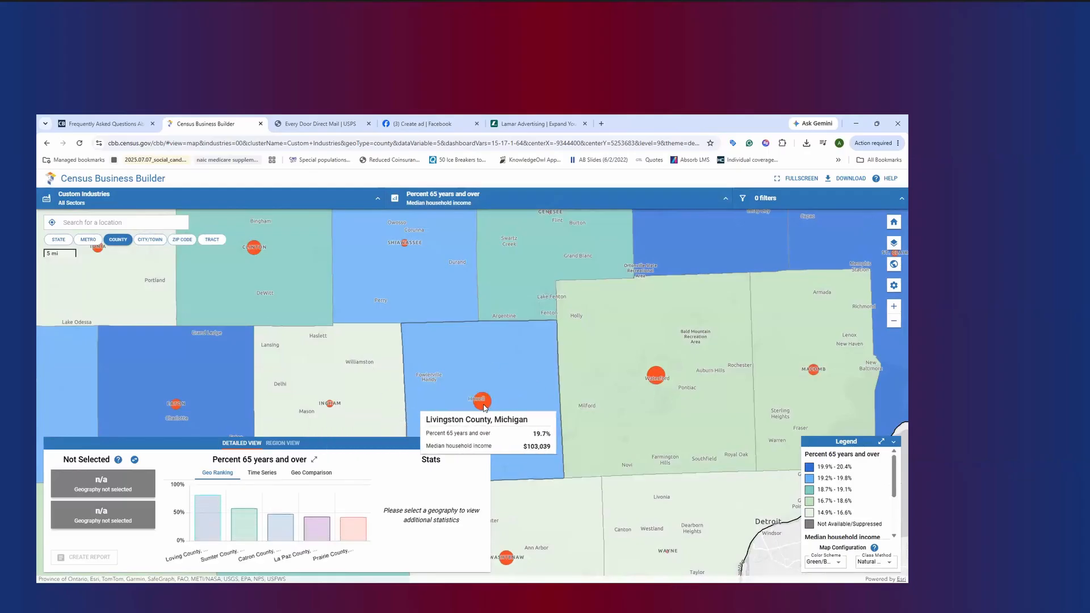
left_click_drag(688, 307, 667, 184)
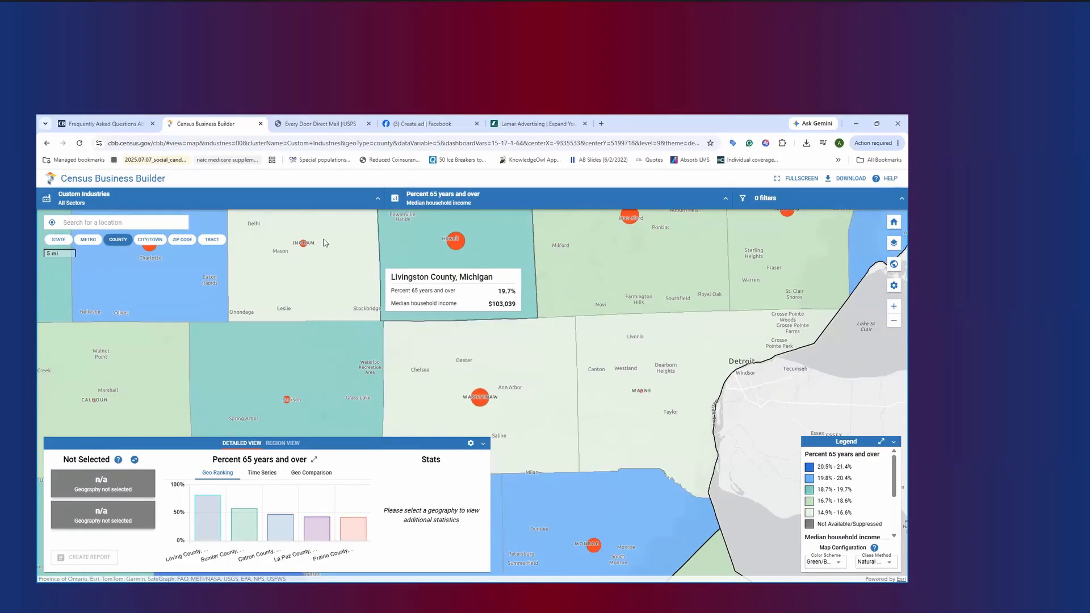
left_click(180, 240)
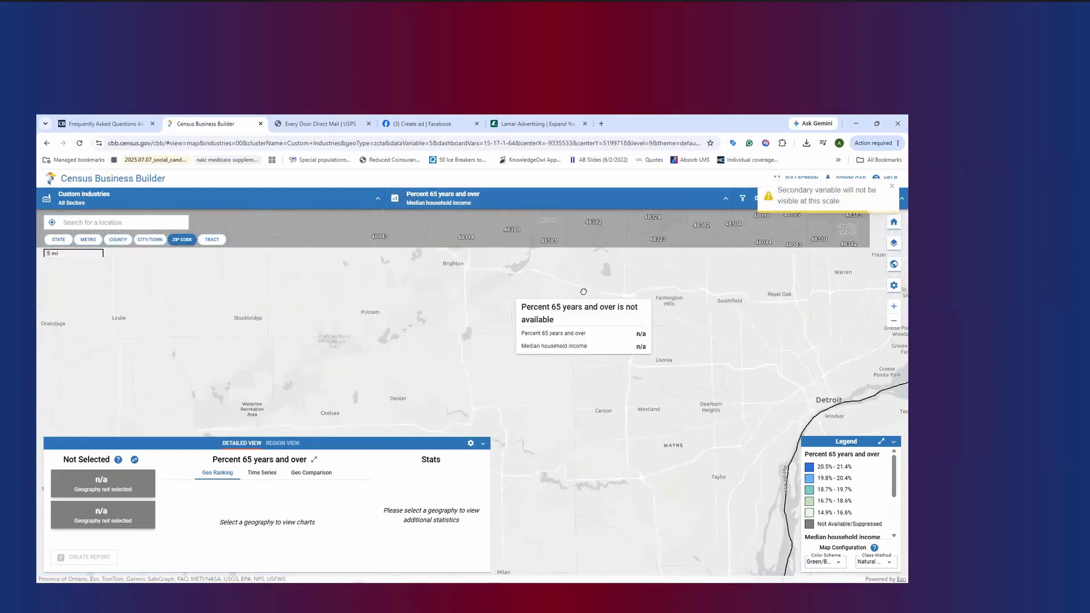
scroll(583, 291, "up", 2)
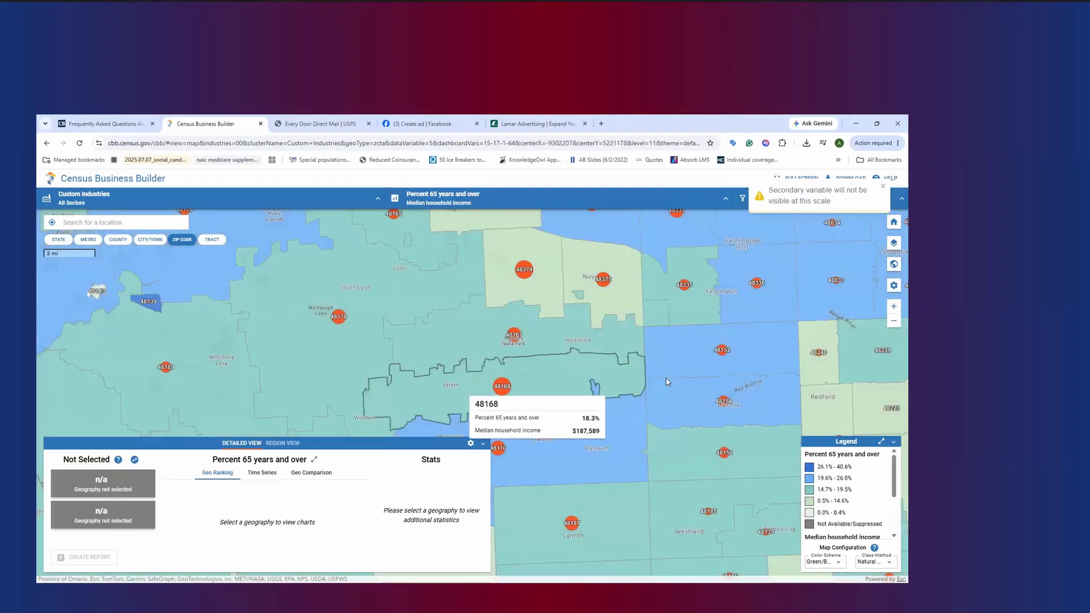
left_click_drag(680, 378, 495, 398)
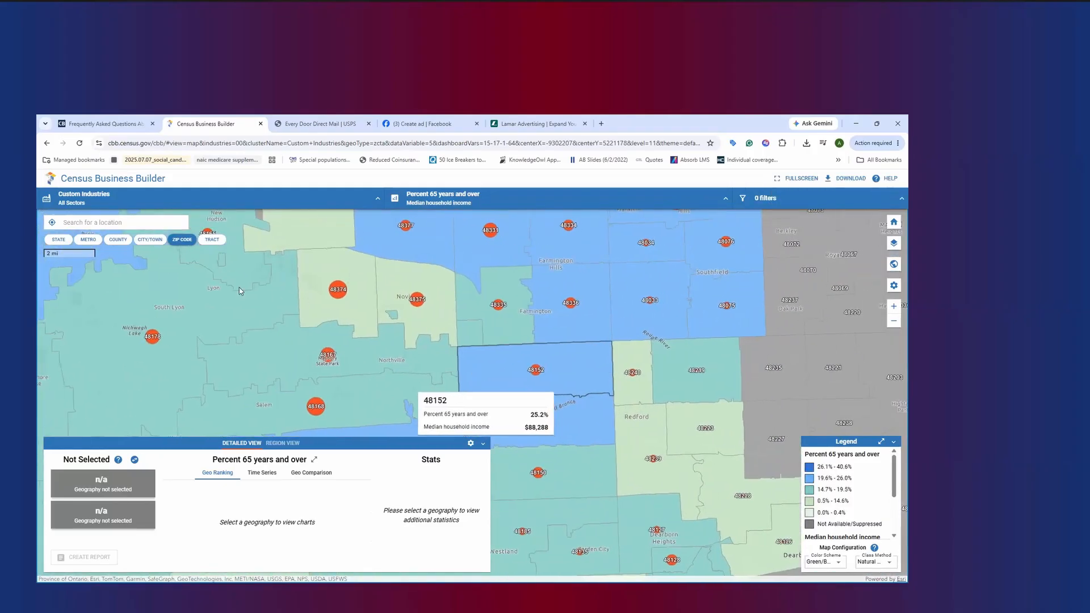
Search for ZIP code 48075 and select it to load its details
left_click(111, 223)
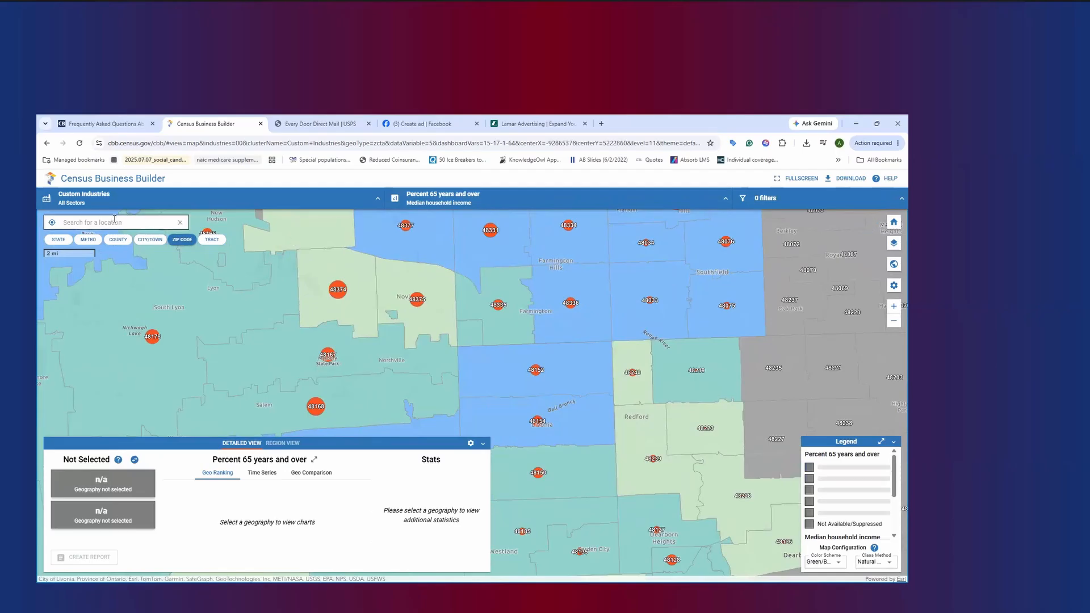
type("4807")
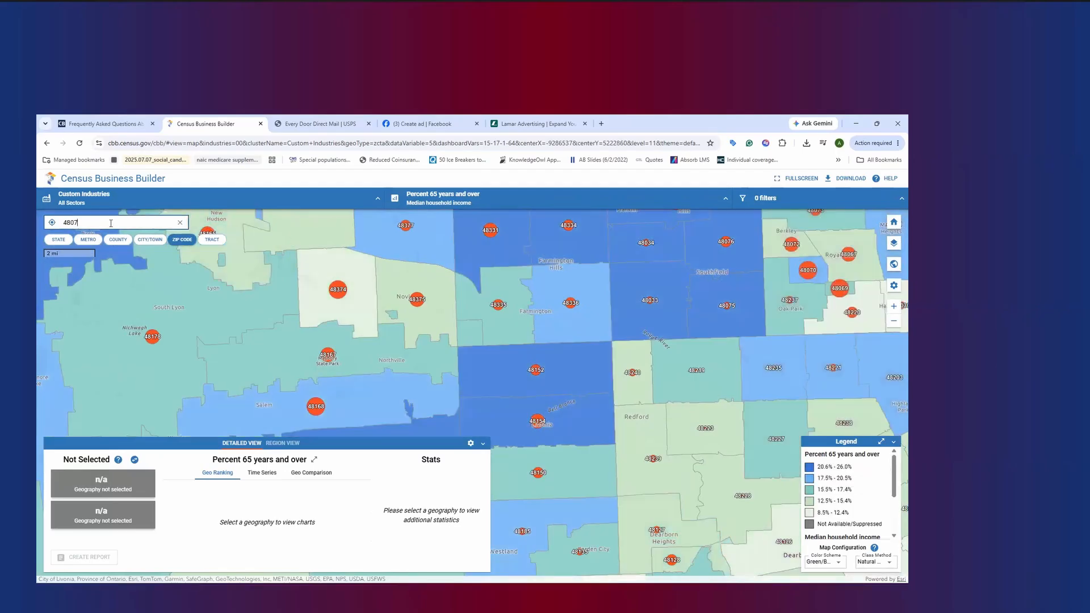
type("5")
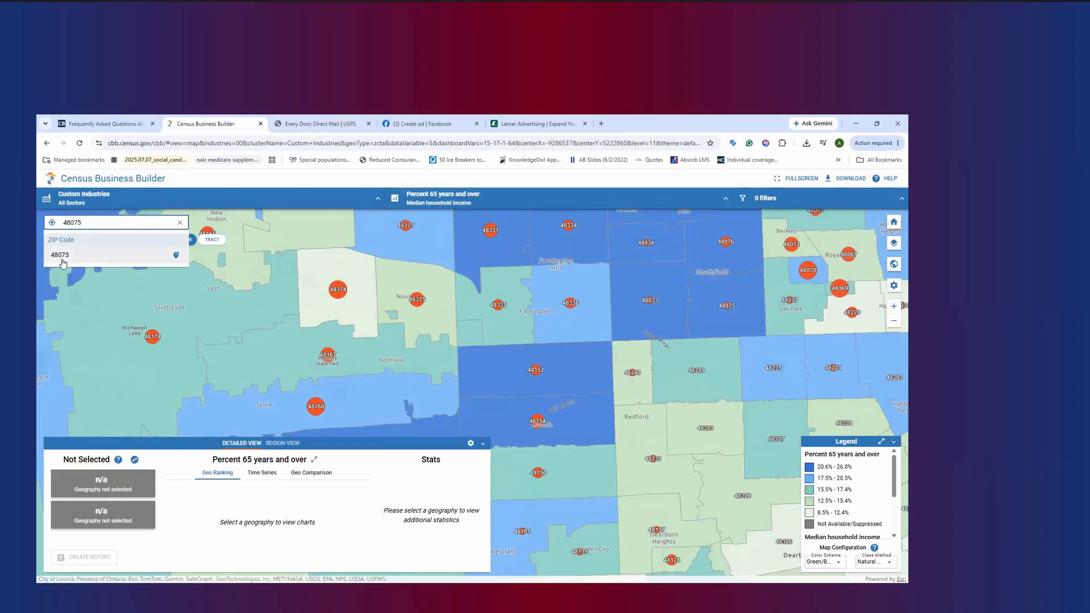
left_click(62, 258)
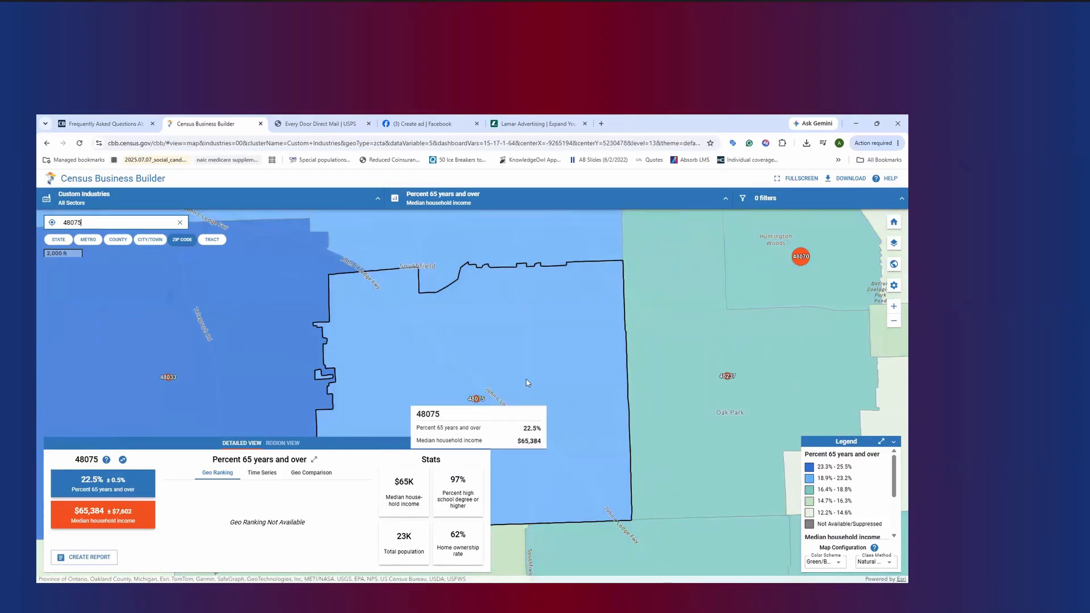
Add a ZIP Code-level filter on Median household income with a maximum of $43,280
scroll(826, 528, "down", 2)
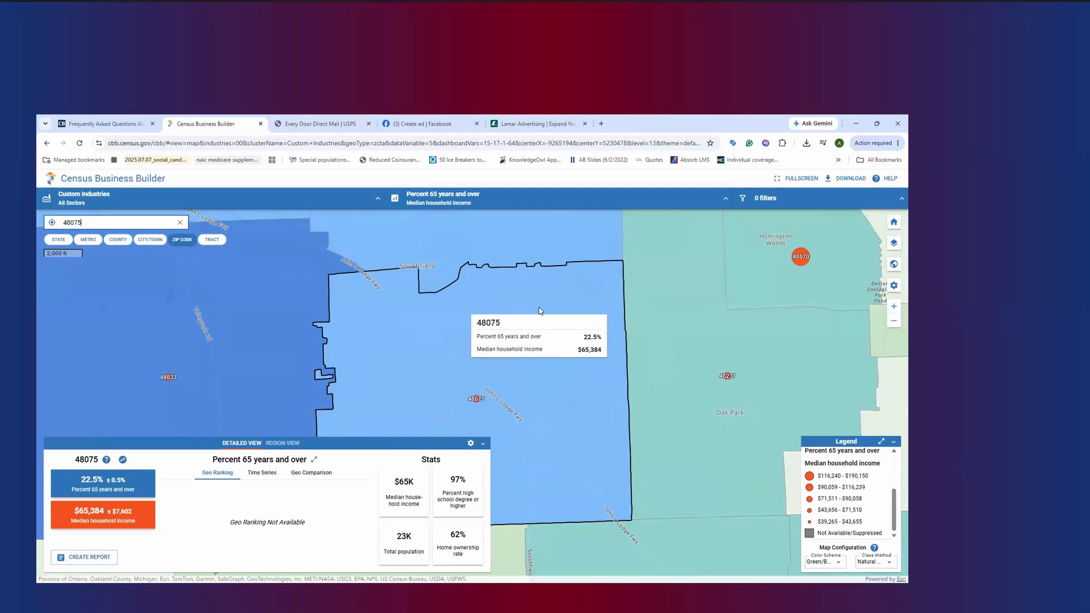
left_click(781, 203)
left_click(750, 284)
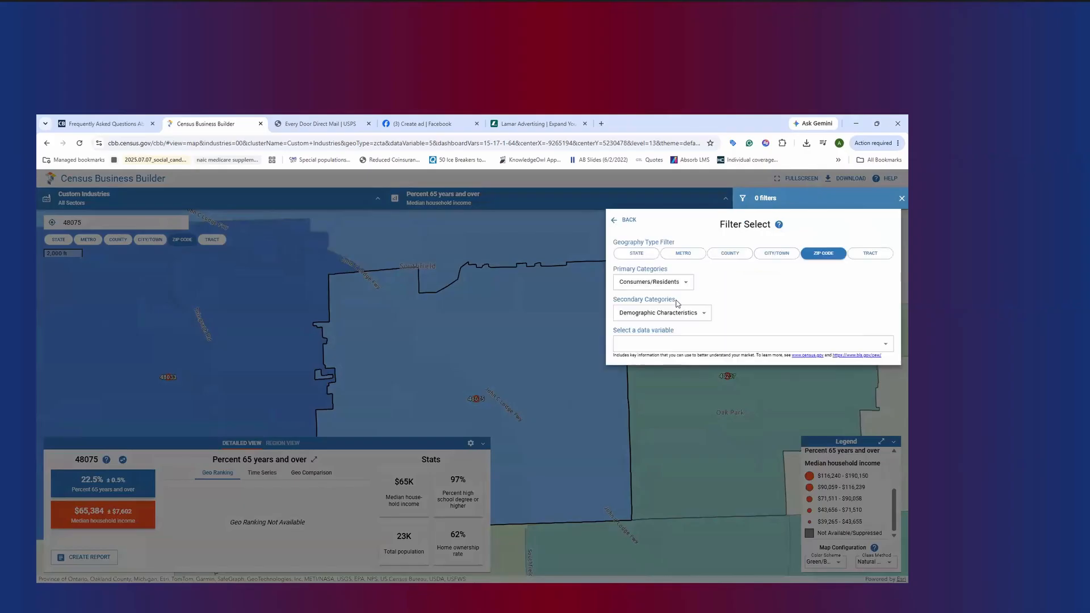
left_click(657, 348)
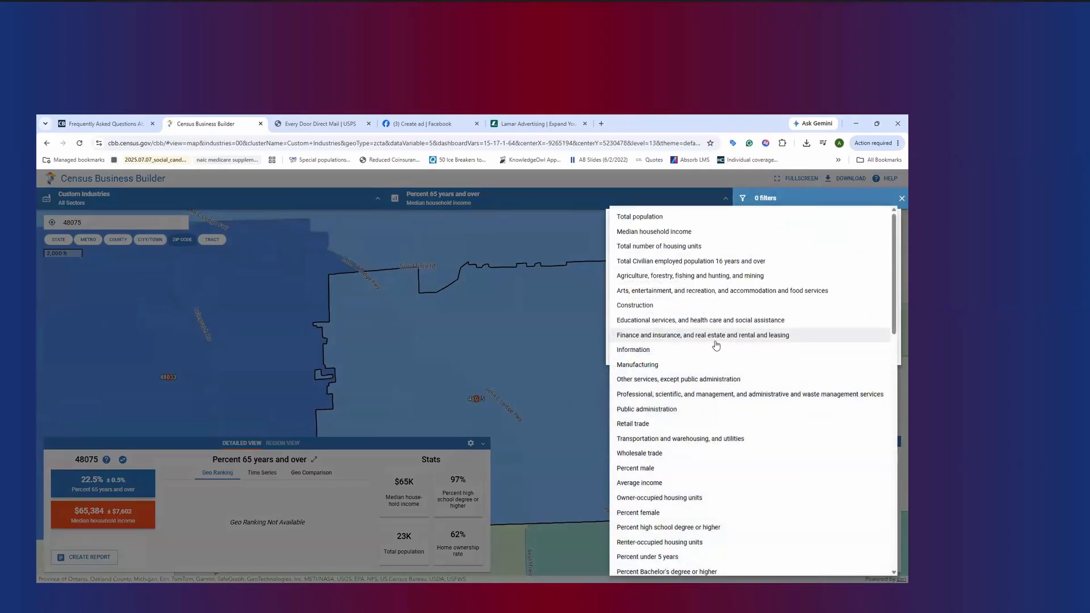
scroll(771, 369, "down", 3)
scroll(764, 355, "up", 3)
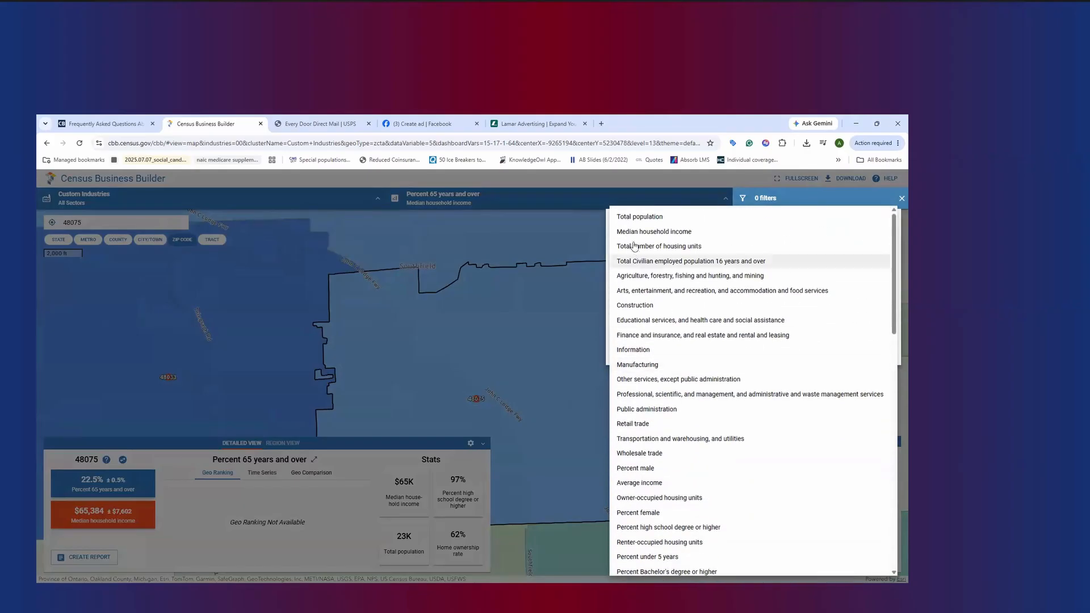
left_click(702, 232)
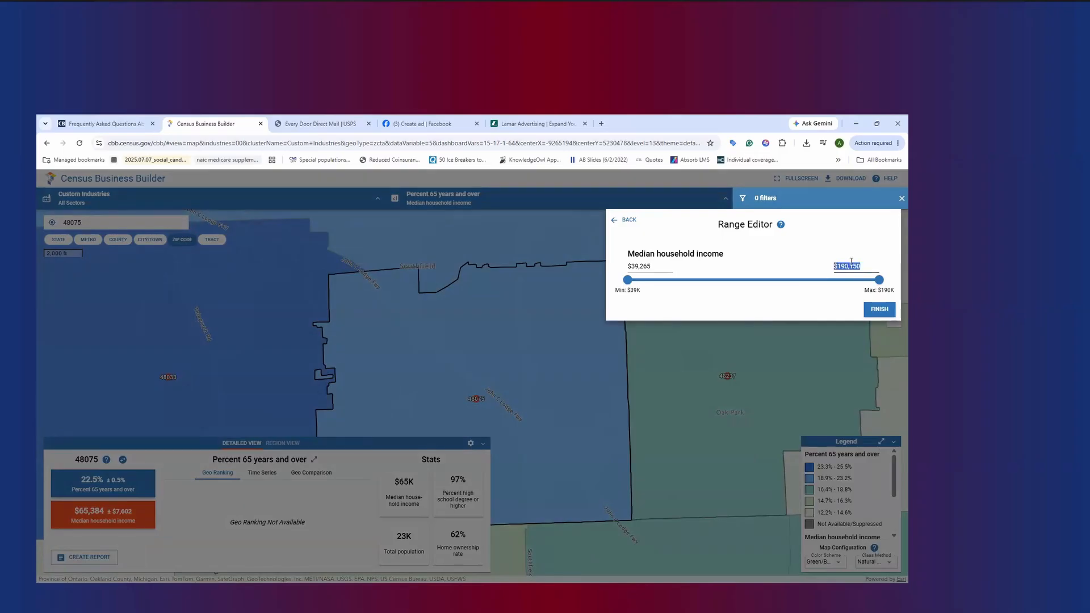
type("4")
type("3,2")
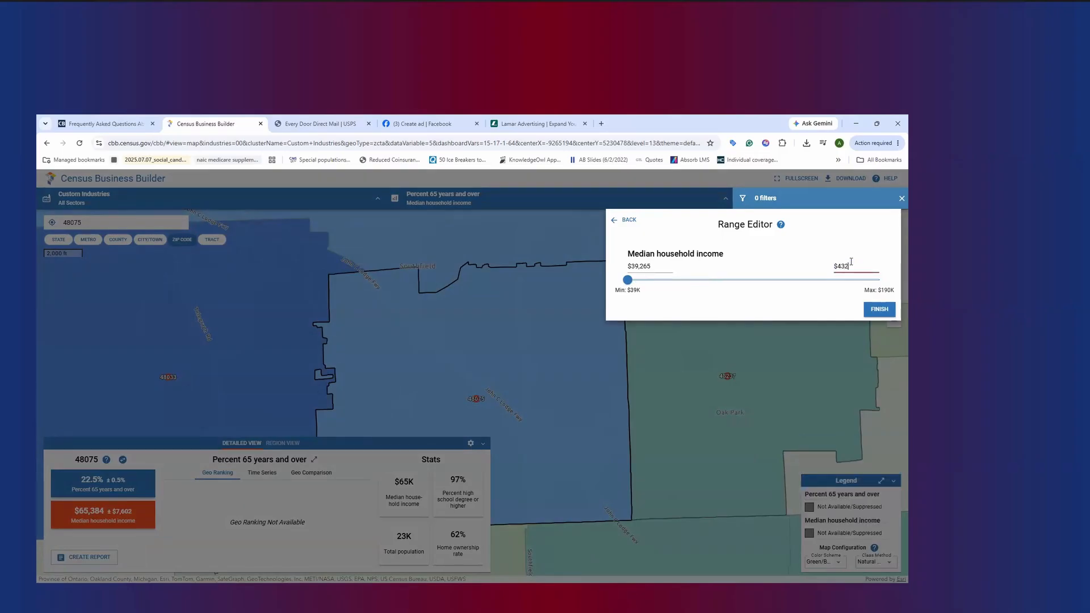
type("80")
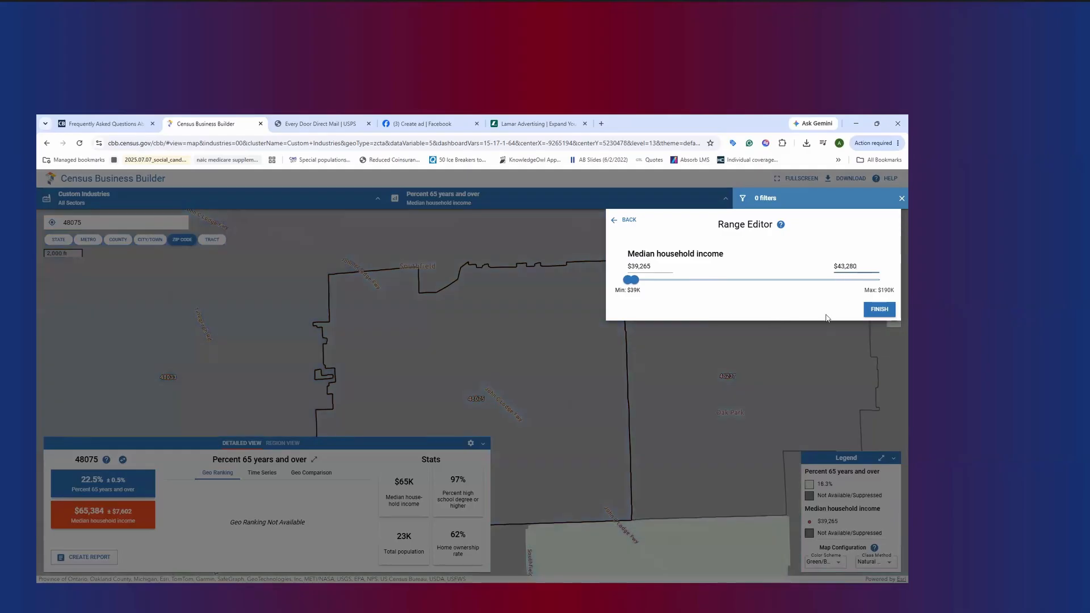
left_click(879, 310)
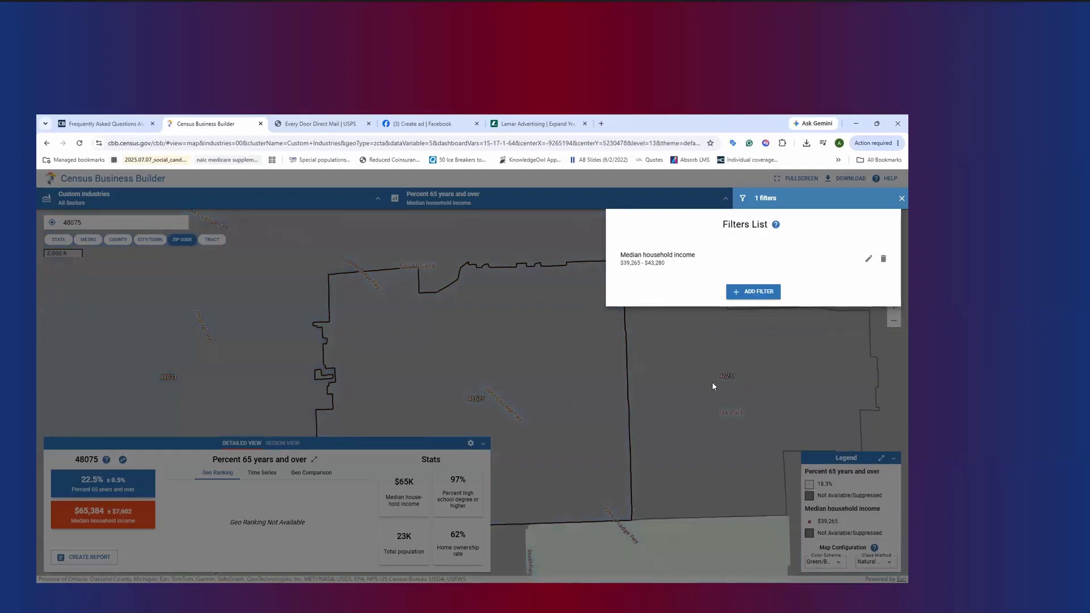
left_click(713, 386)
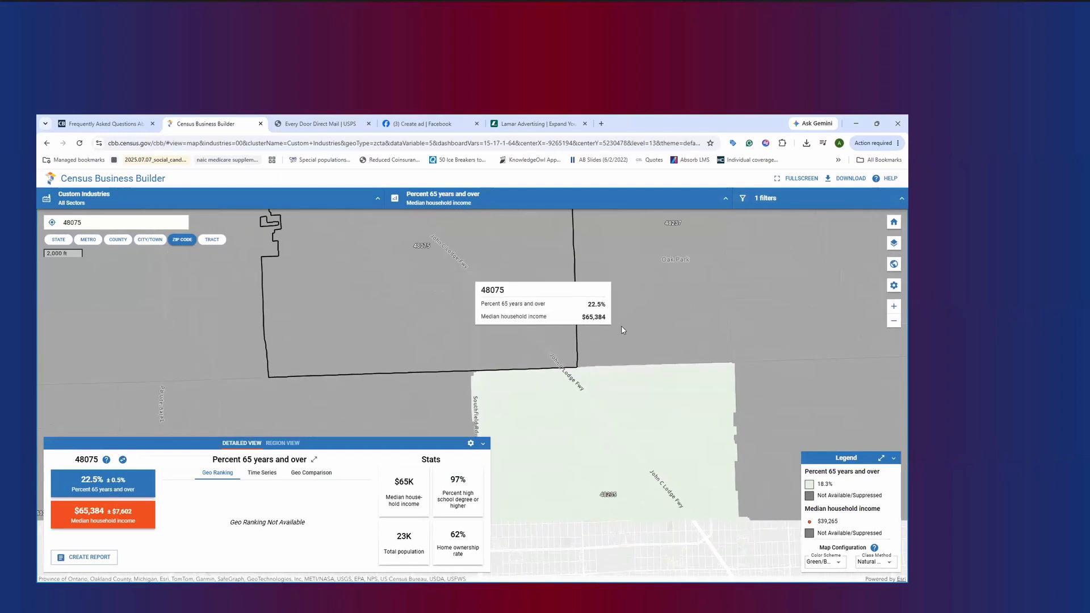
Examine the 65-and-over percentages and incomes of the ZIP codes within the filtered income range around Detroit and Dearborn
scroll(704, 392, "down", 1)
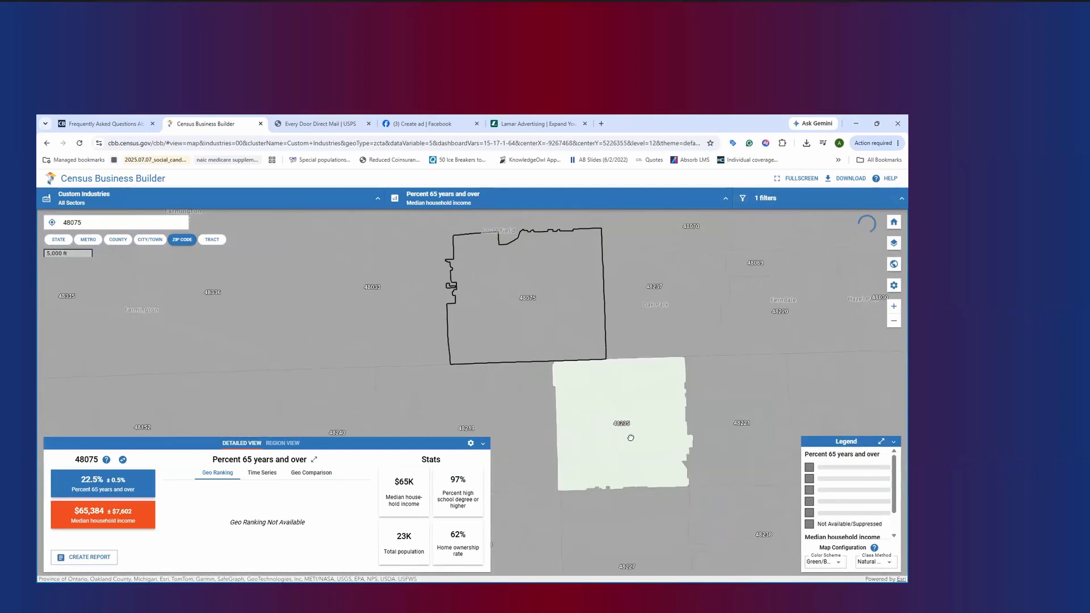
scroll(631, 438, "up", 1)
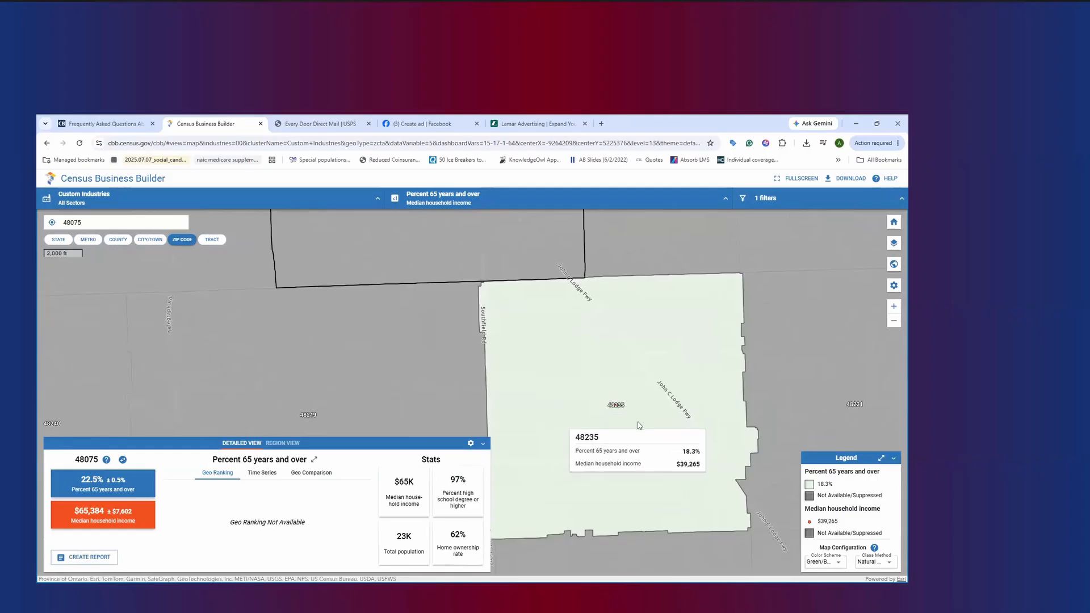
scroll(622, 433, "down", 3)
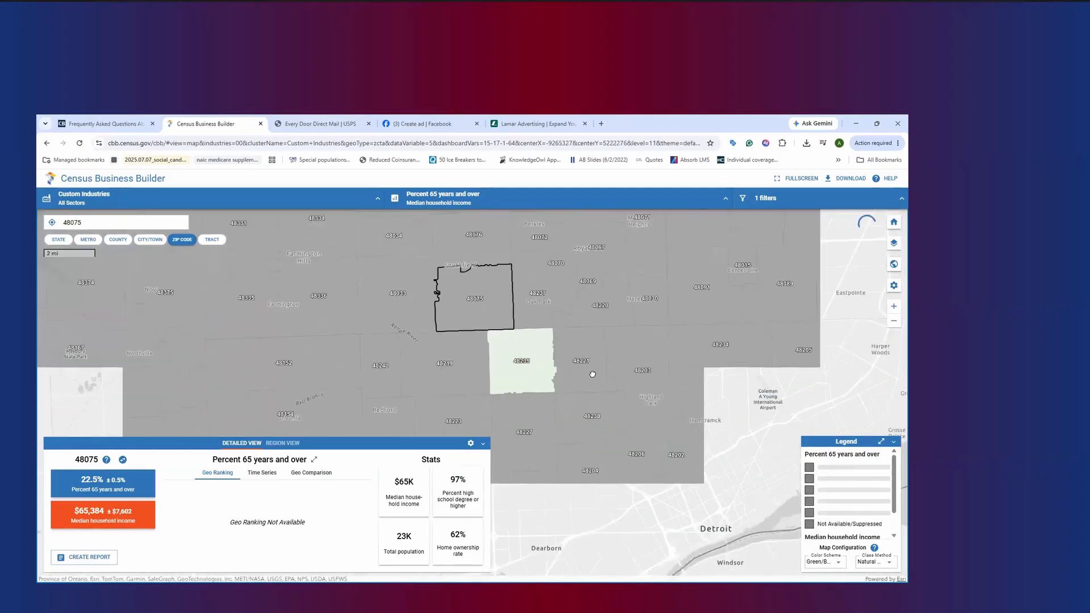
scroll(609, 374, "down", 2)
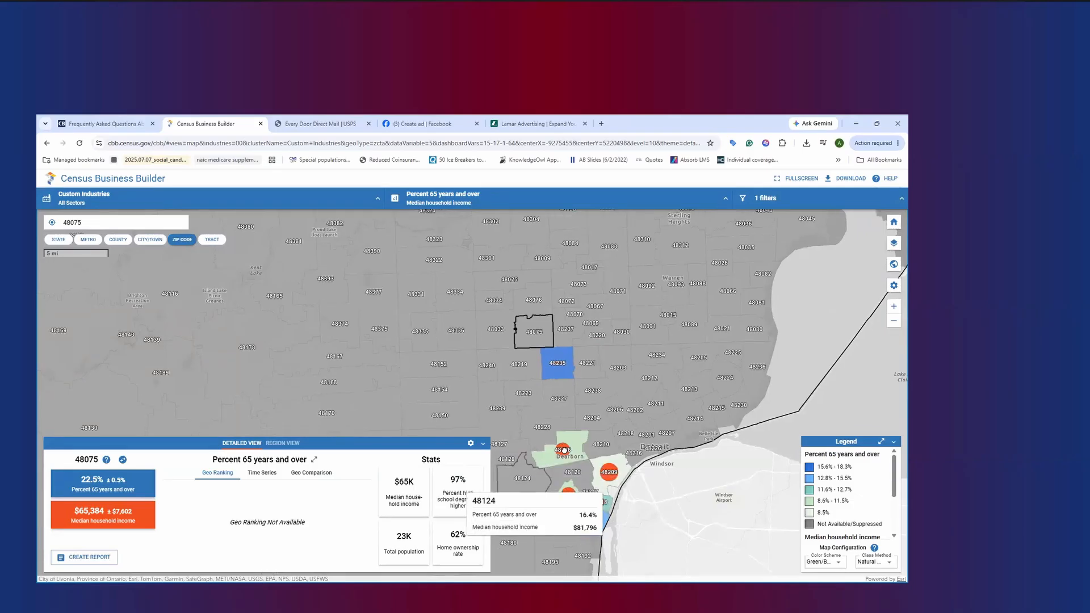
left_click_drag(564, 450, 597, 413)
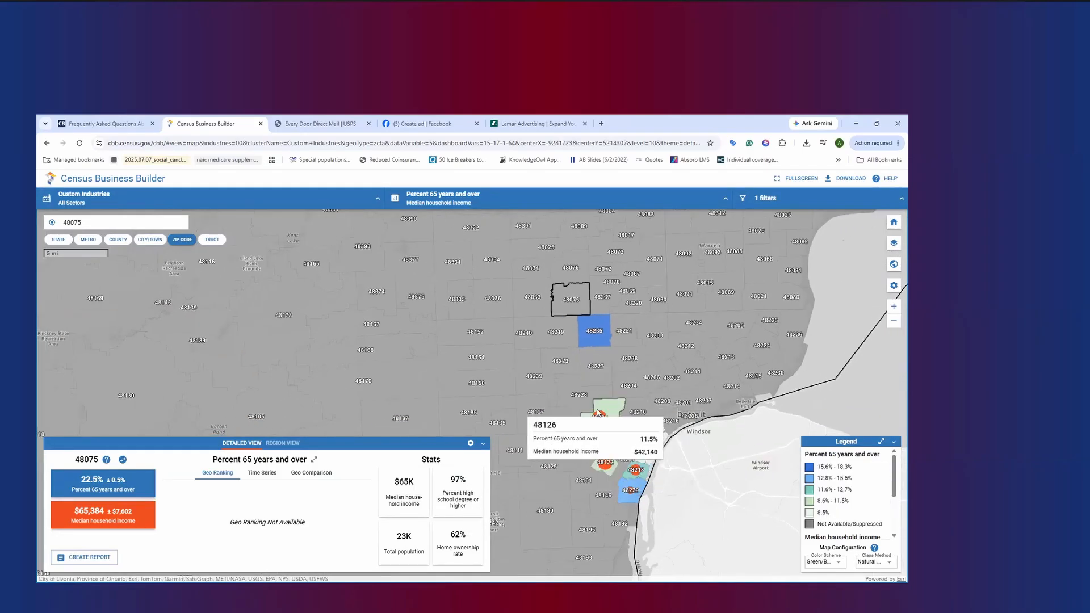
scroll(619, 452, "up", 1)
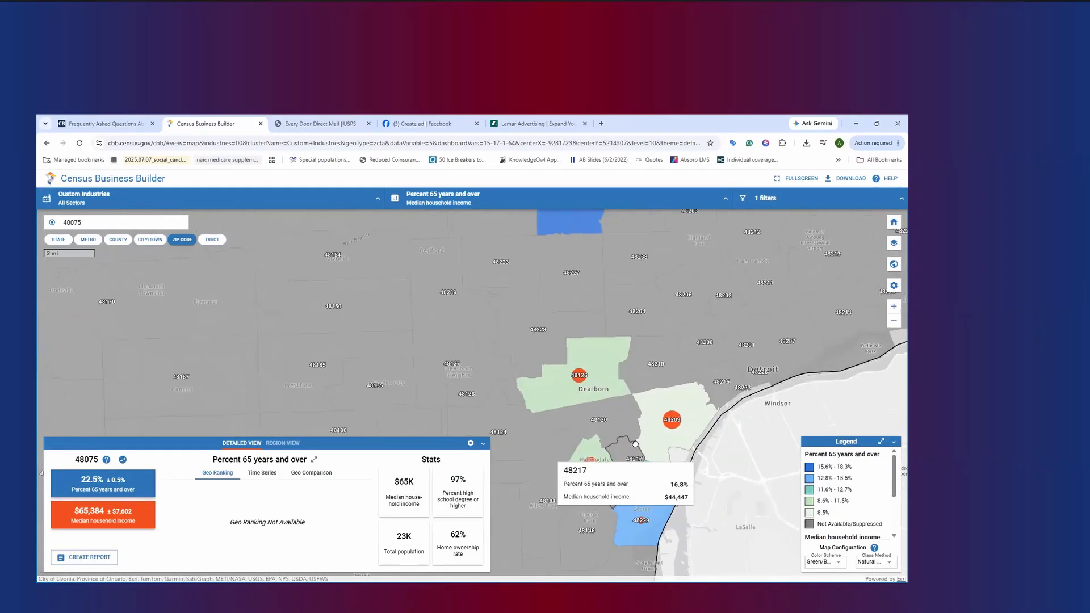
scroll(635, 444, "up", 1)
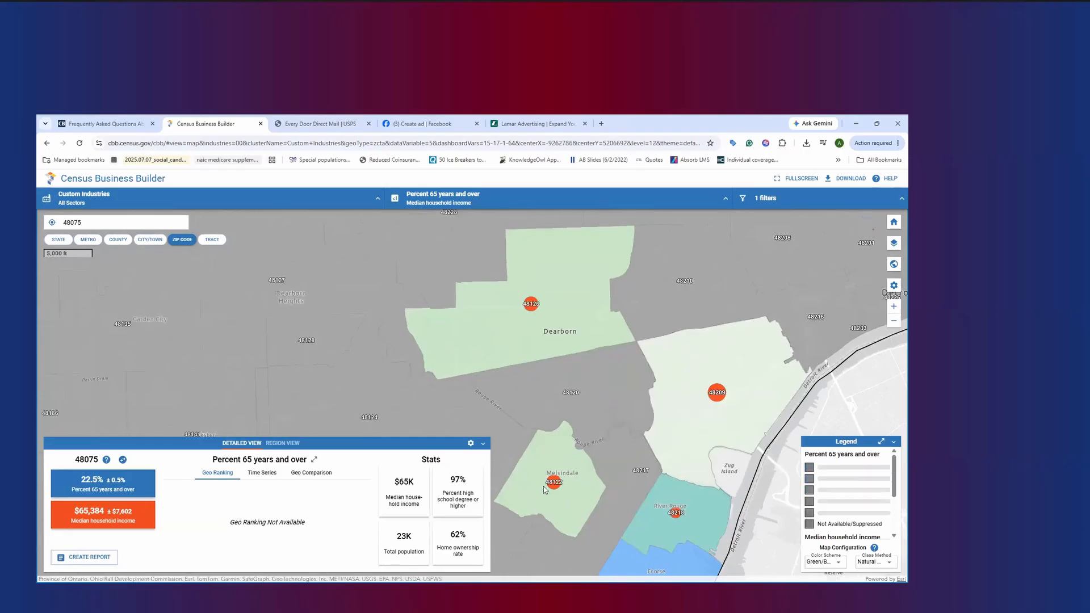
scroll(544, 486, "down", 3)
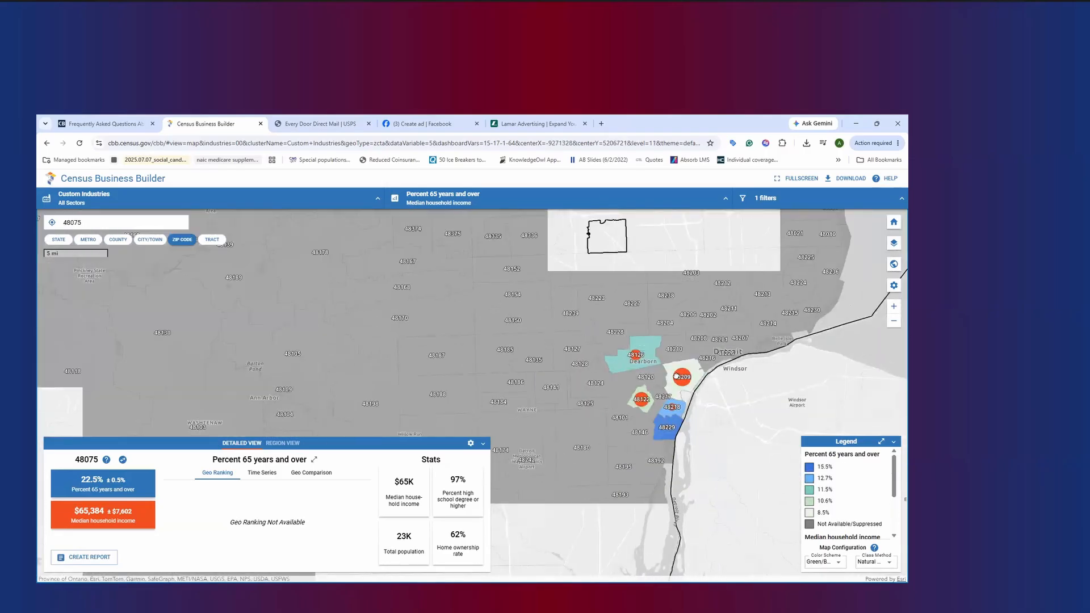
Check the area north of Detroit, up to Huron and Tuscola counties, for ZIP codes within the filtered income range
scroll(669, 255, "down", 2)
left_click_drag(712, 260, 571, 467)
left_click_drag(605, 280, 576, 482)
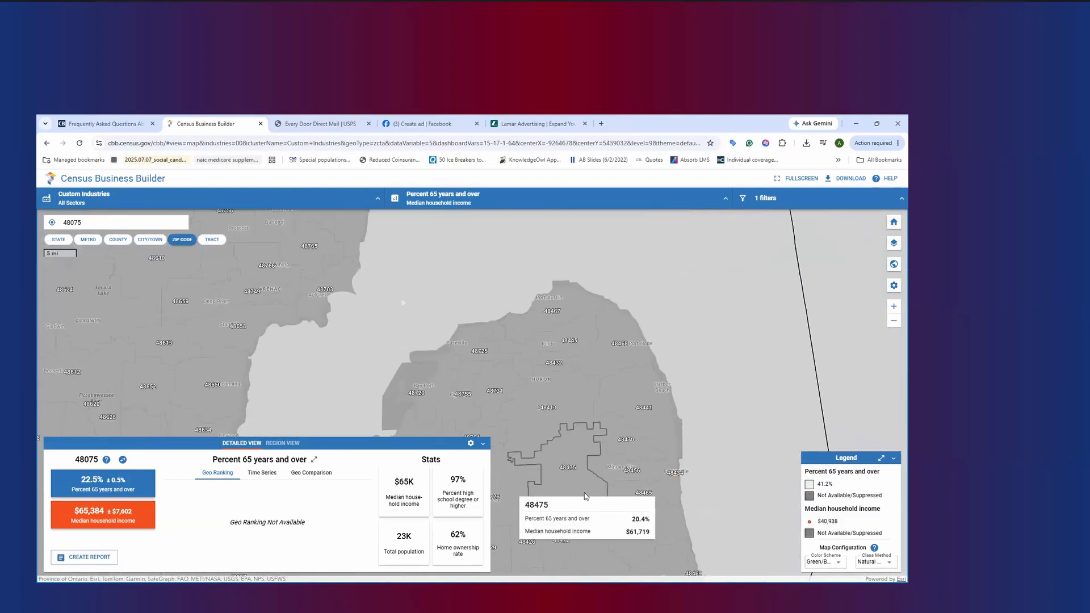
scroll(489, 387, "down", 1)
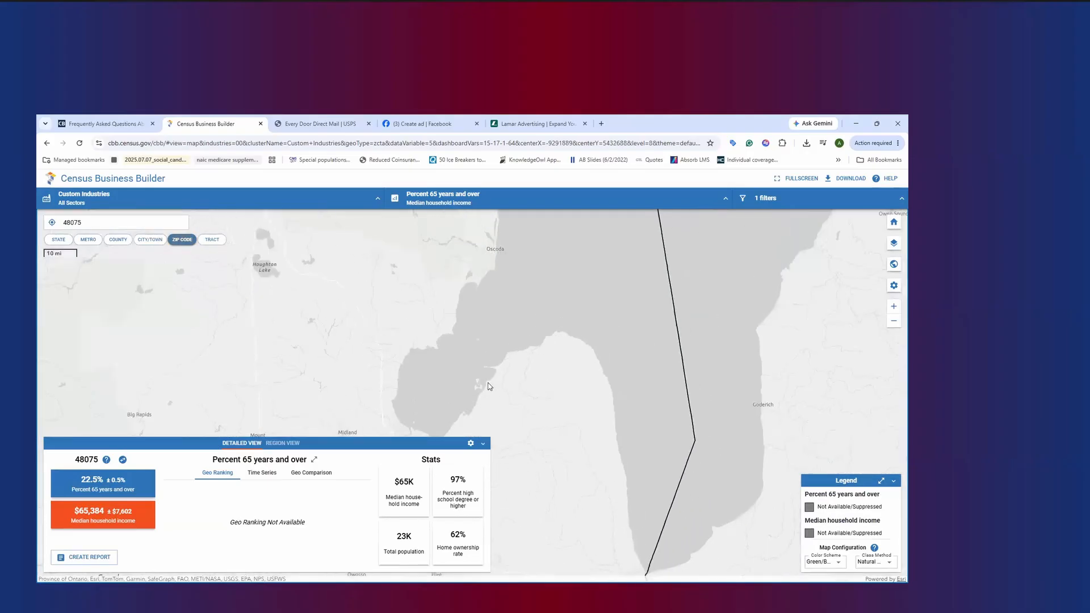
scroll(546, 388, "up", 1)
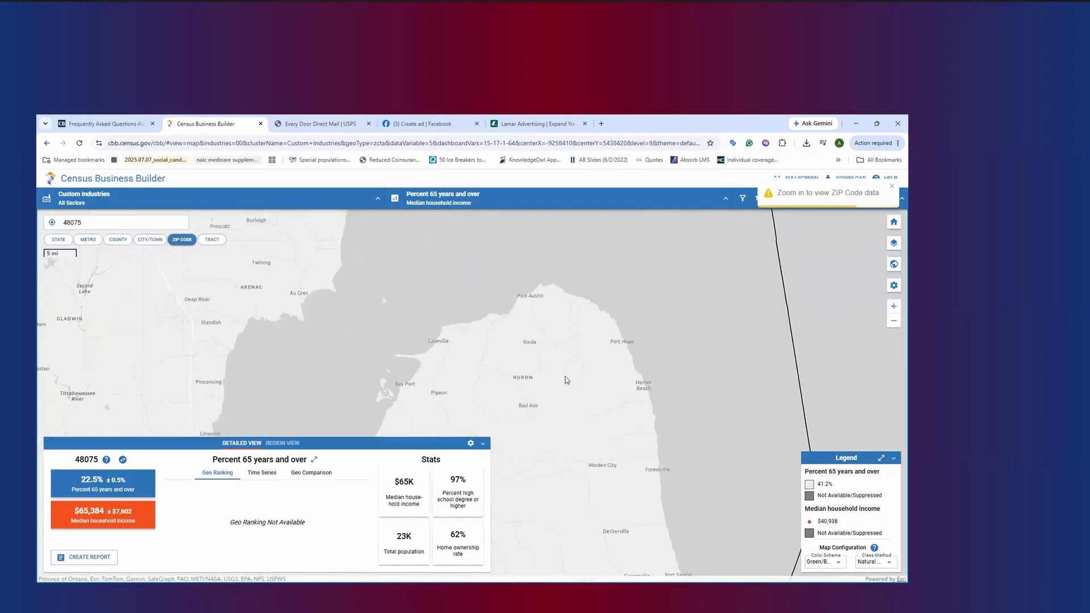
scroll(566, 380, "up", 1)
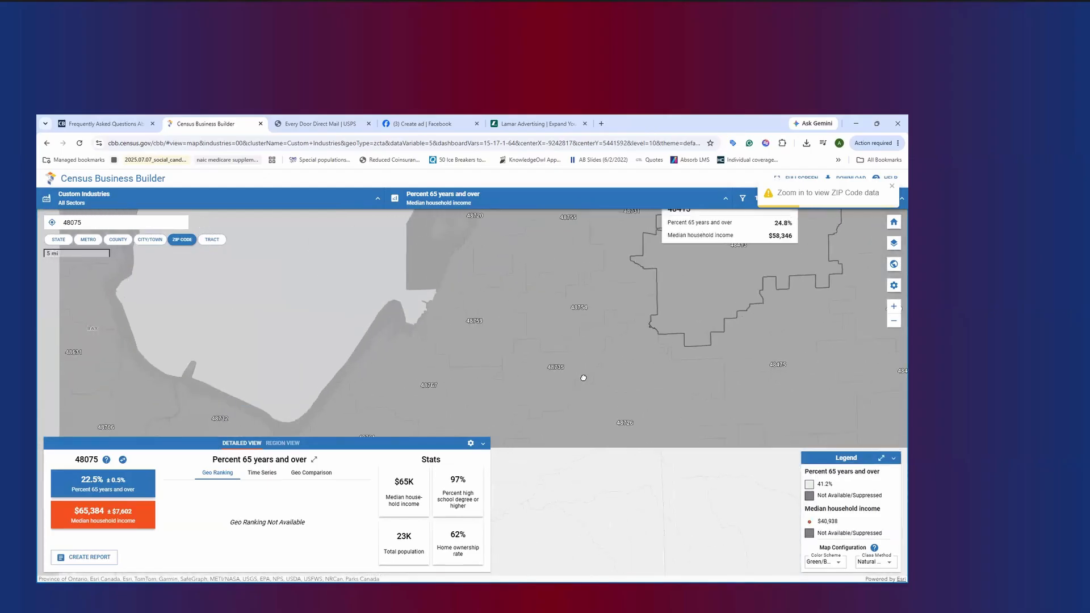
left_click_drag(644, 319, 783, 250)
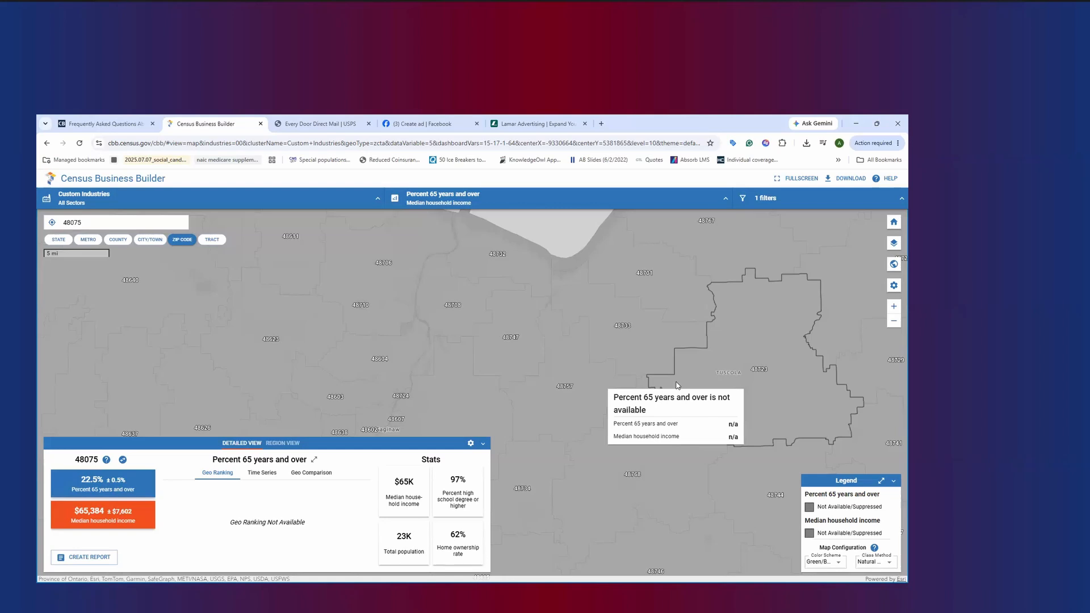
Delete the Median household income filter
left_click(766, 198)
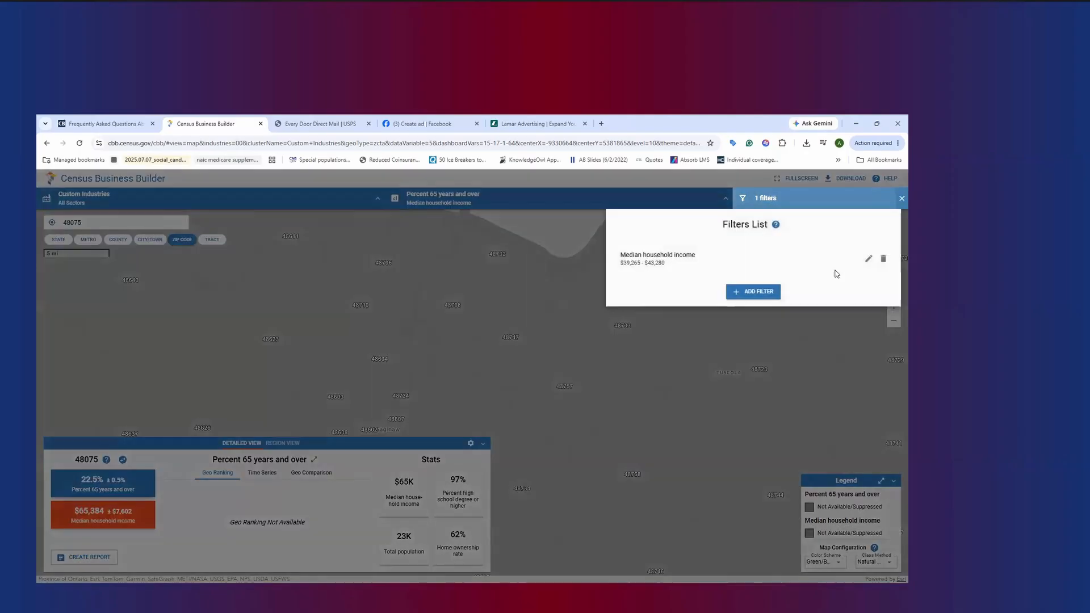
left_click(883, 259)
left_click(598, 206)
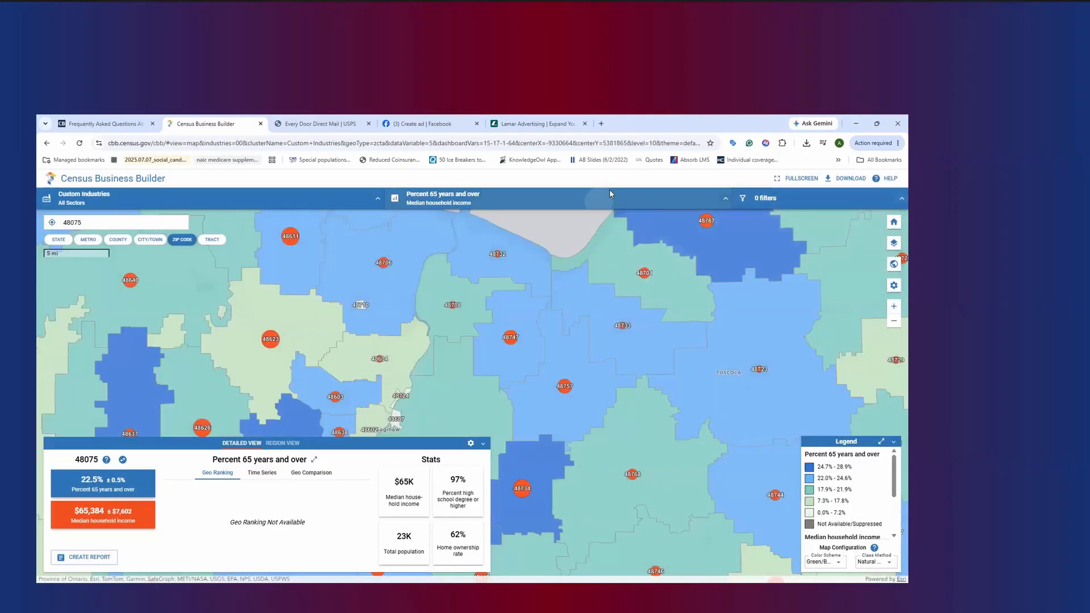
Remove Median household income as the secondary map variable
left_click(603, 198)
left_click(661, 347)
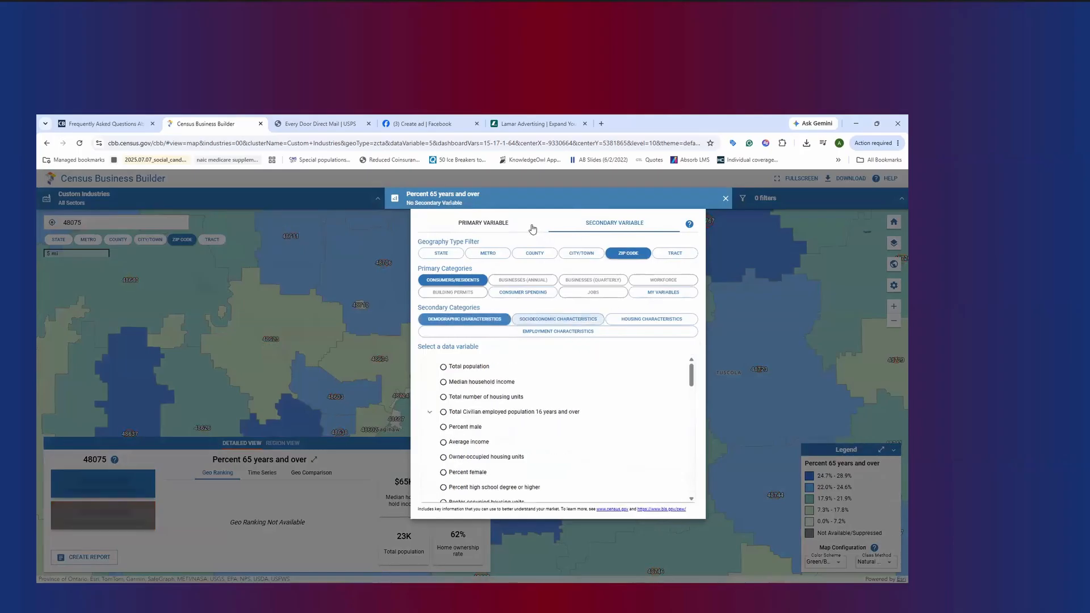
left_click(741, 323)
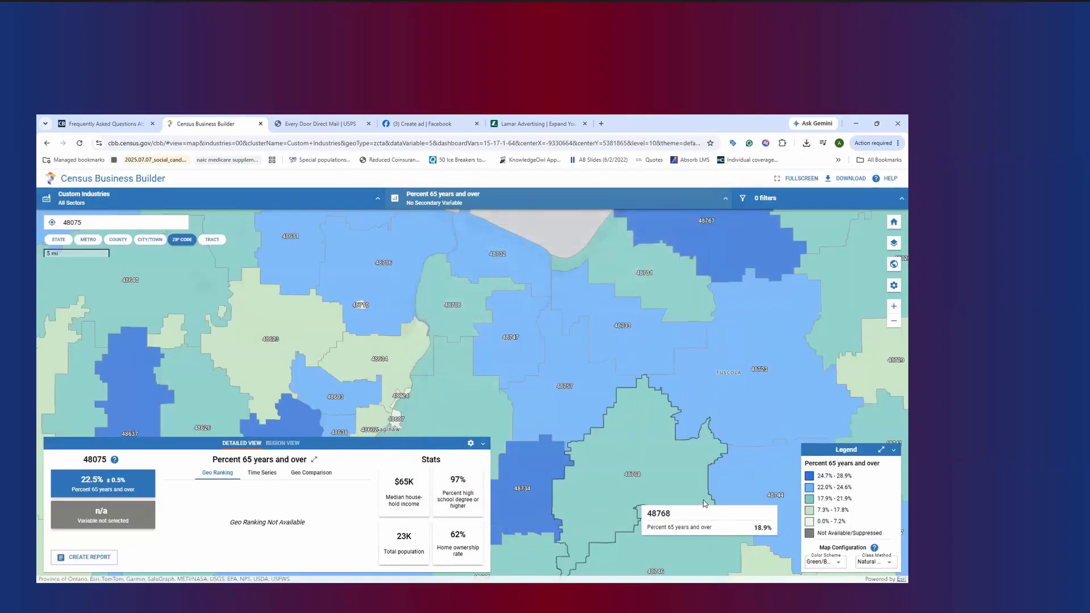
Set the primary map variable to Percent working age (25 to 64 years) and survey the ZIP codes from Saginaw to Detroit
left_click(493, 208)
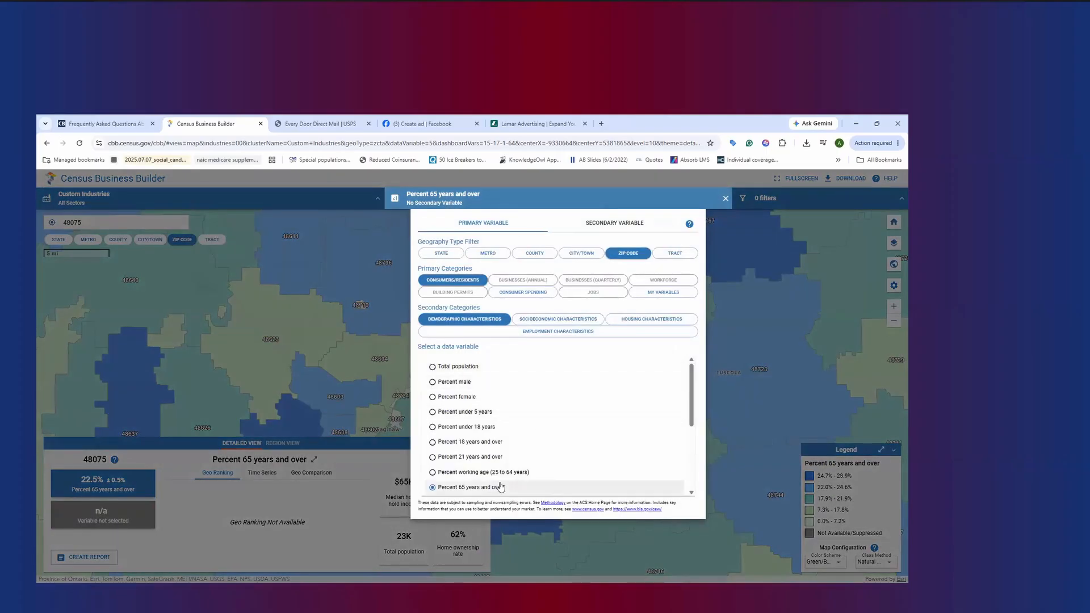
left_click(452, 474)
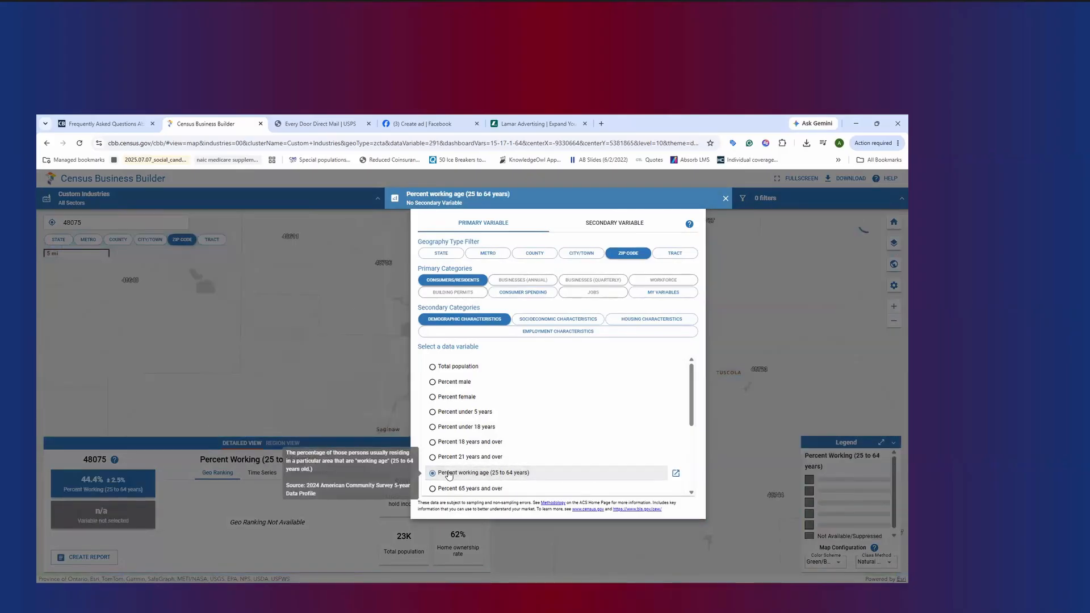
left_click(788, 316)
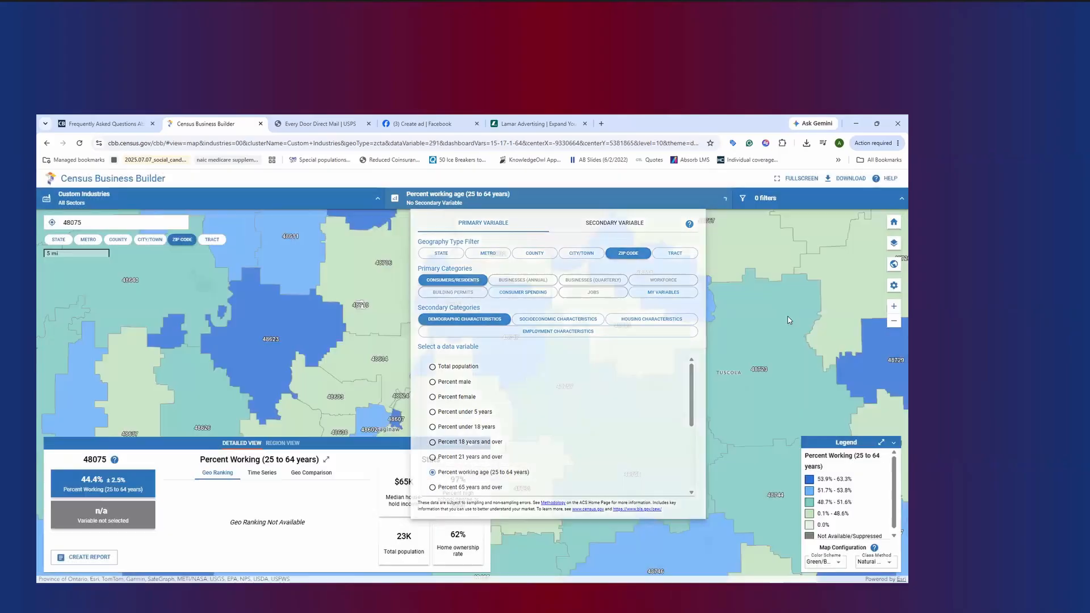
scroll(748, 315, "down", 1)
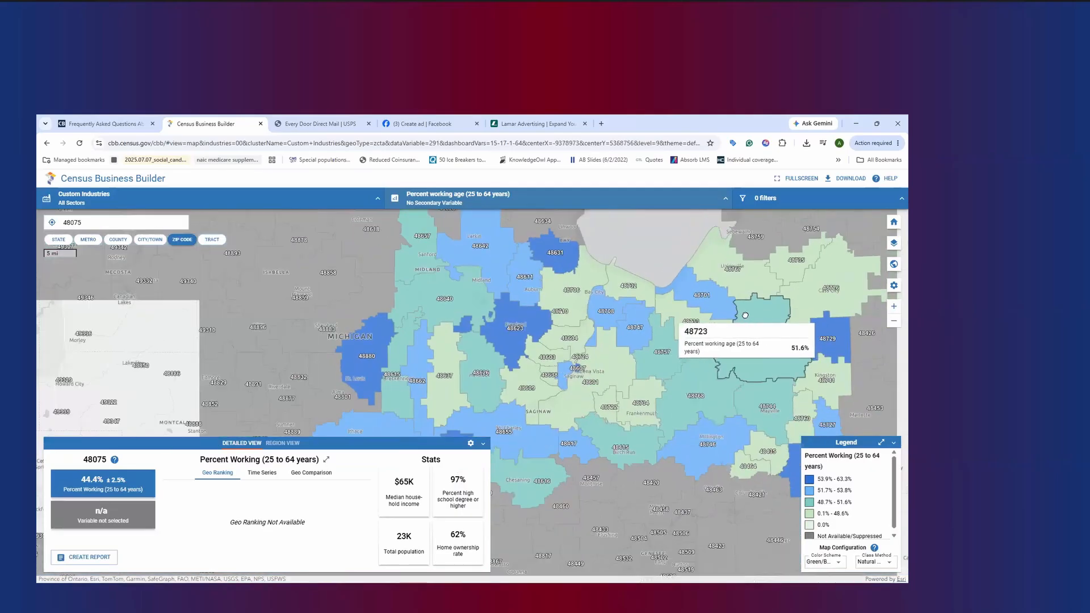
left_click_drag(743, 318, 619, 258)
scroll(744, 316, "up", 1)
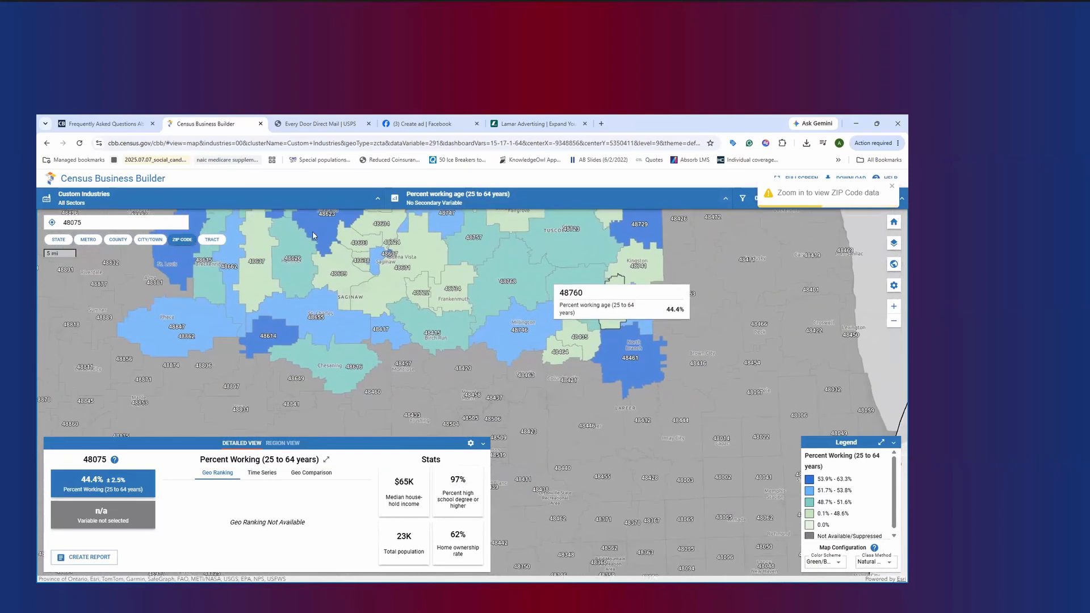
left_click(94, 223)
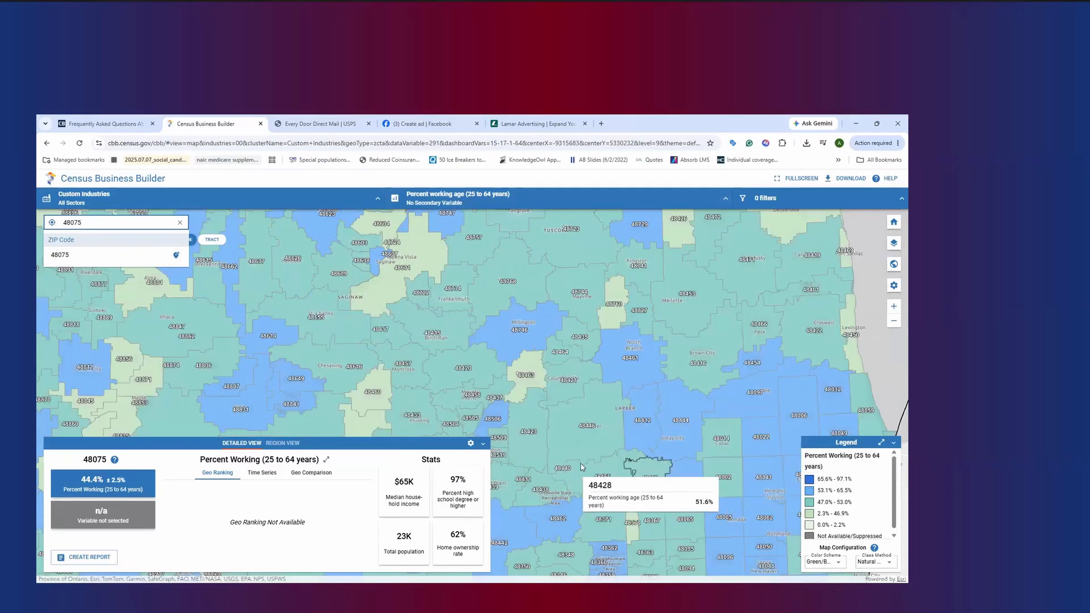
left_click_drag(687, 476, 606, 361)
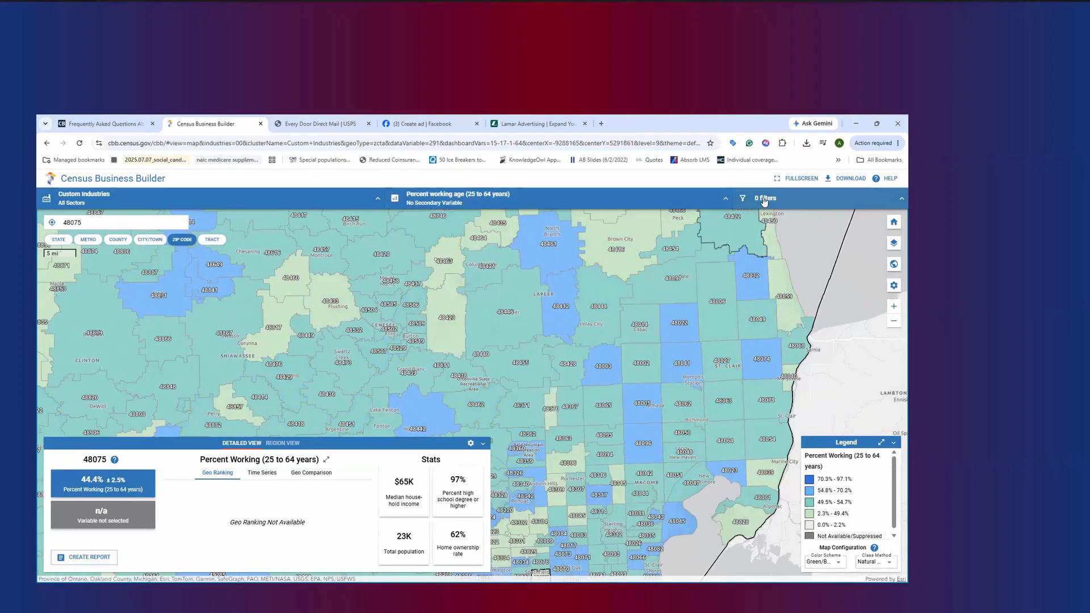
left_click_drag(673, 437, 676, 333)
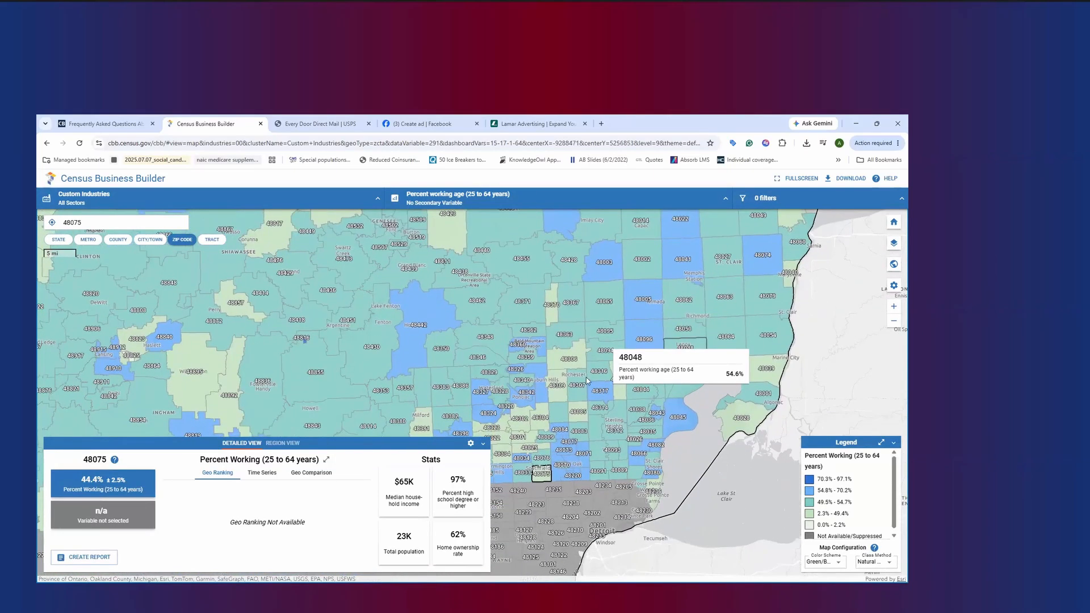
left_click(804, 198)
left_click(773, 282)
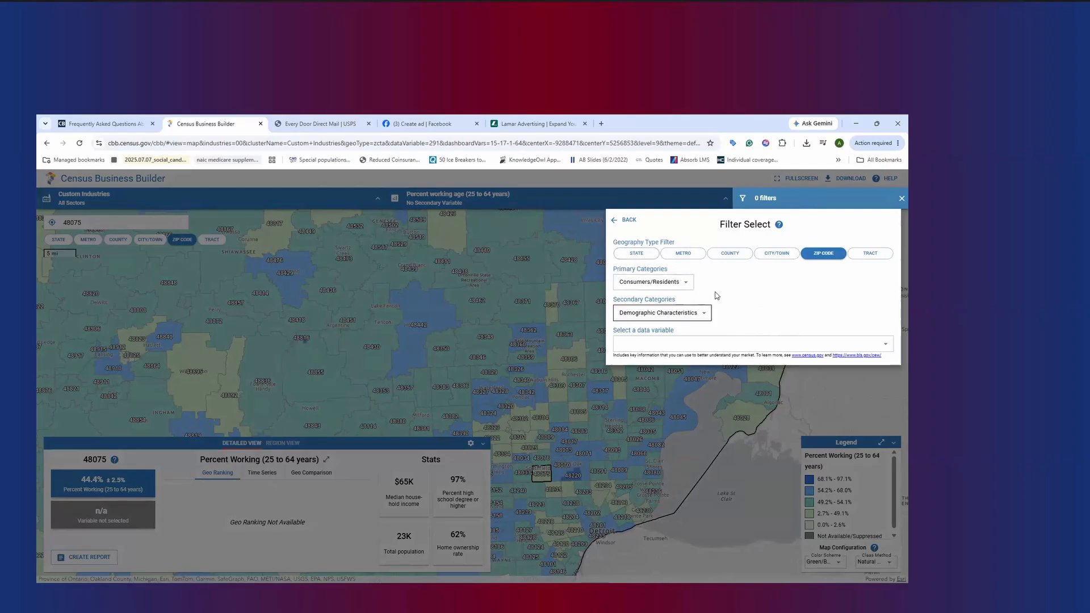
left_click(646, 347)
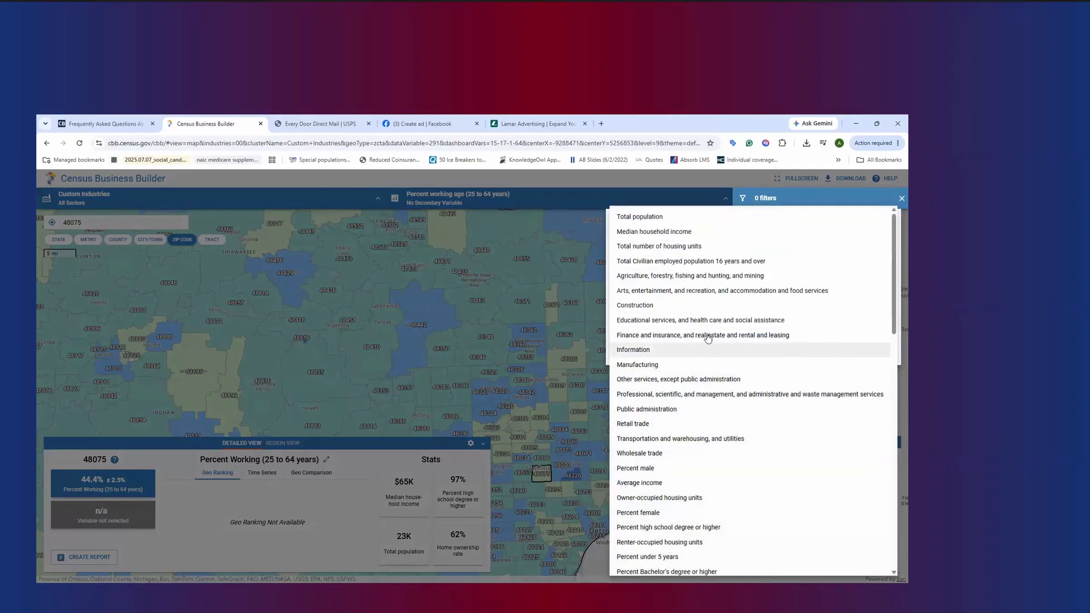
left_click(662, 232)
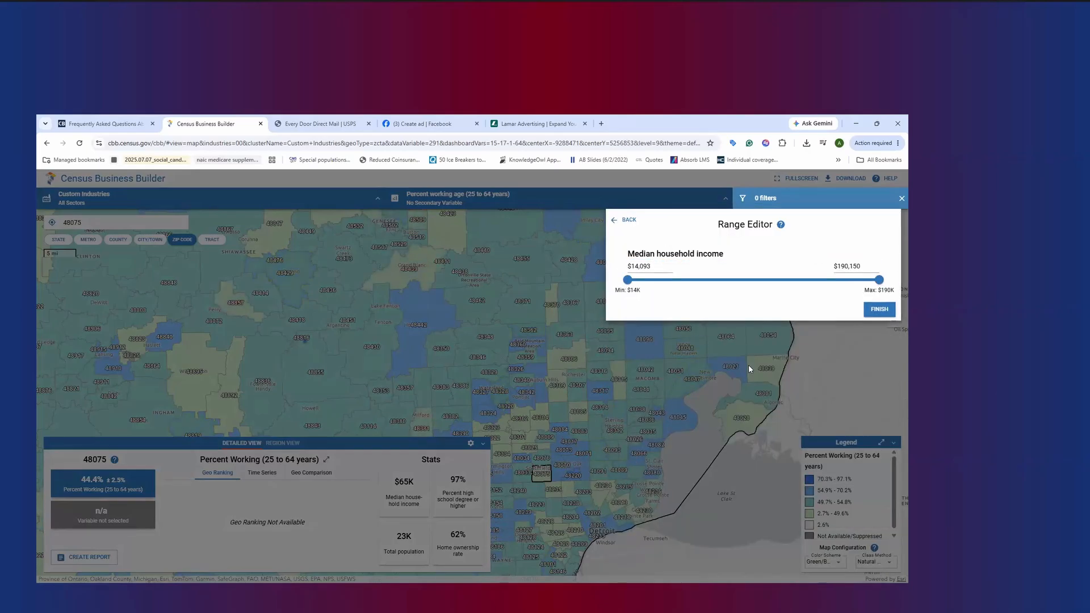
double_click(851, 265)
type("$36,840")
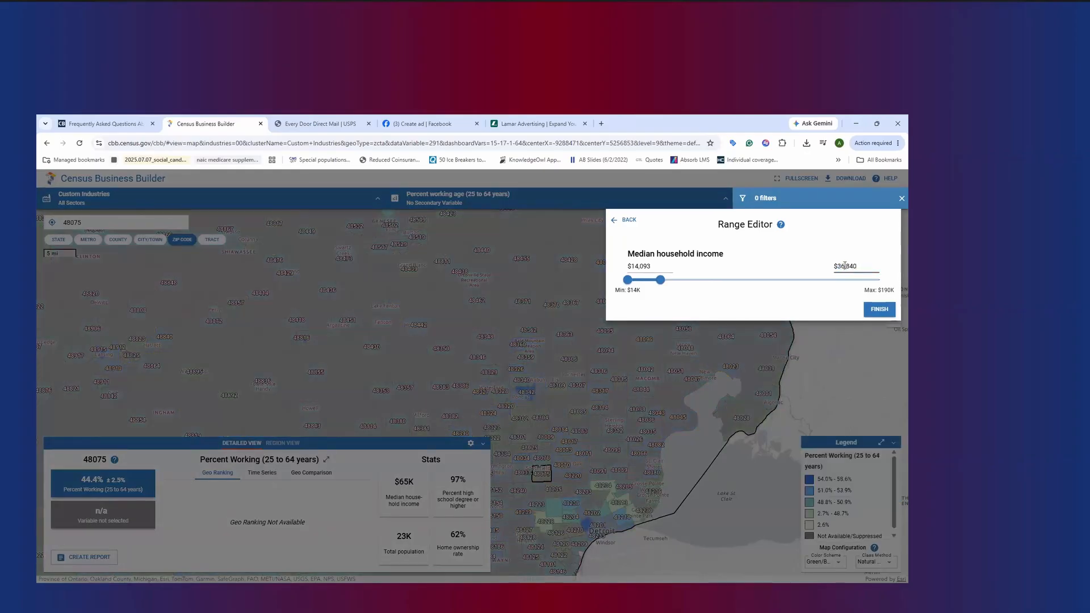
type("$63,840")
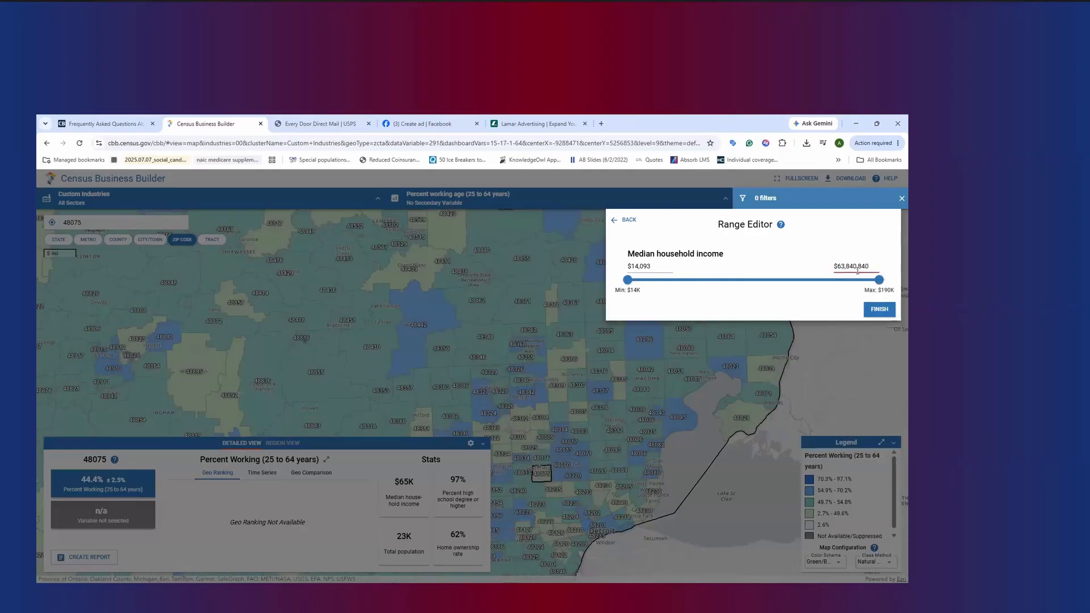
double_click(646, 265)
type("63,840")
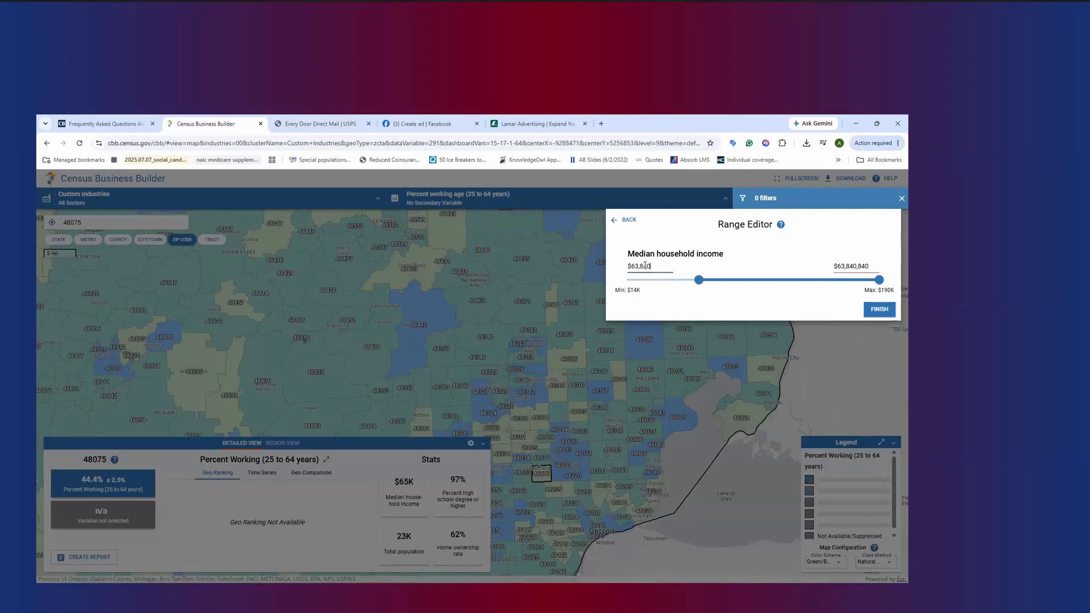
left_click(816, 290)
double_click(858, 260)
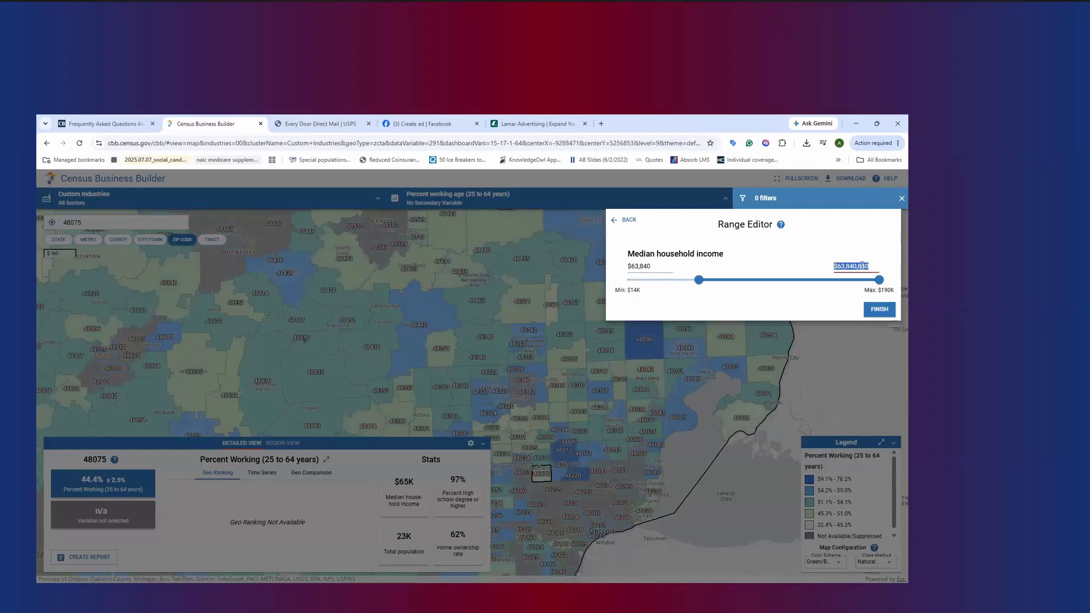
type("190")
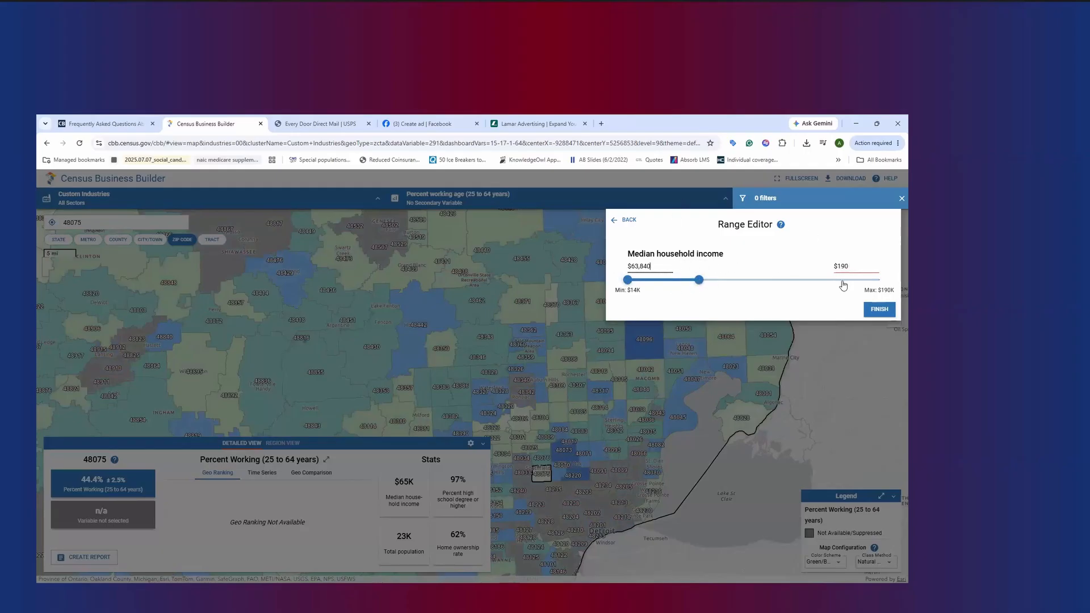
left_click(630, 220)
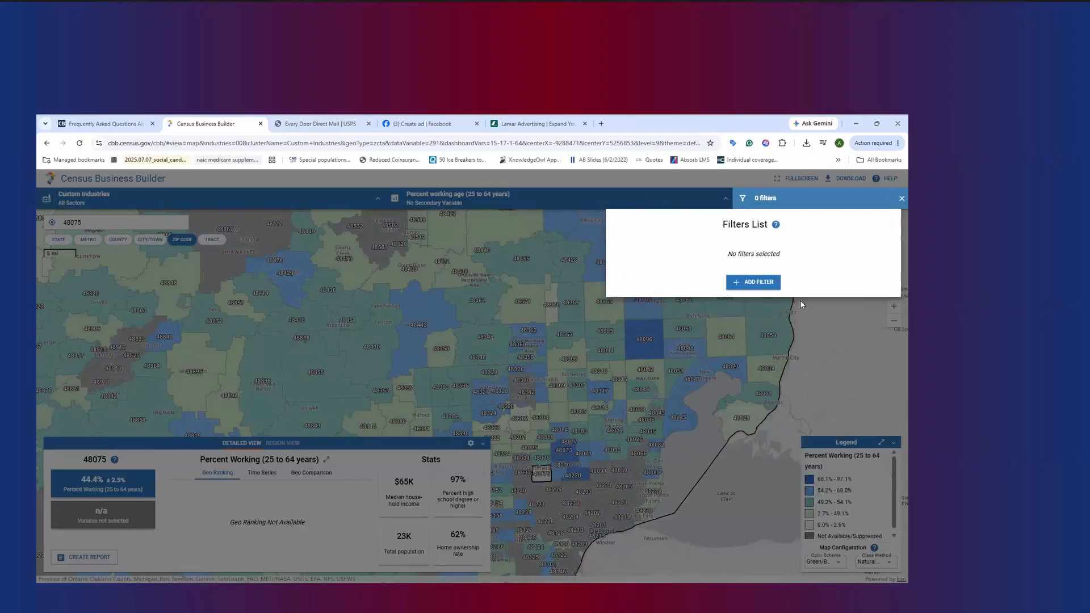
Add a Median household income filter from $63,840 to $190,150 and inspect ZIP code 48096, north of Macomb
left_click(756, 281)
left_click(673, 349)
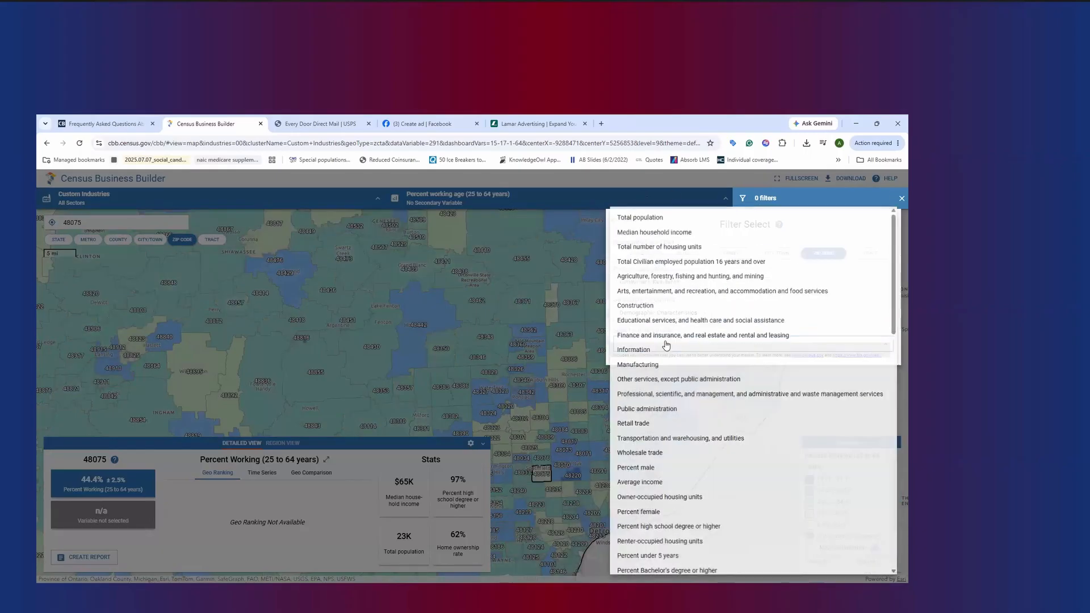
left_click(659, 232)
double_click(641, 266)
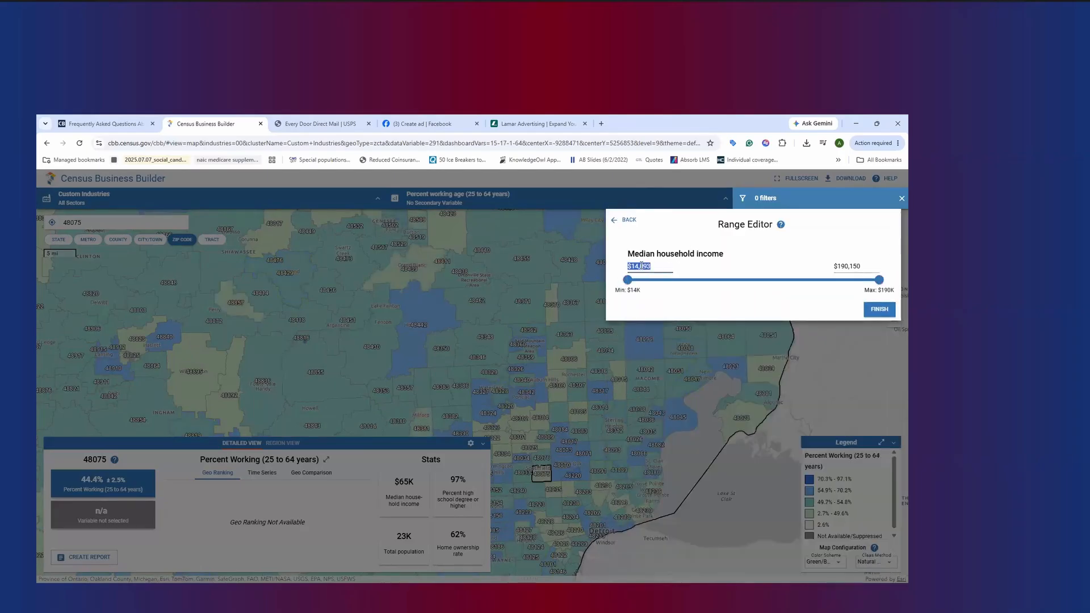
type("63,840")
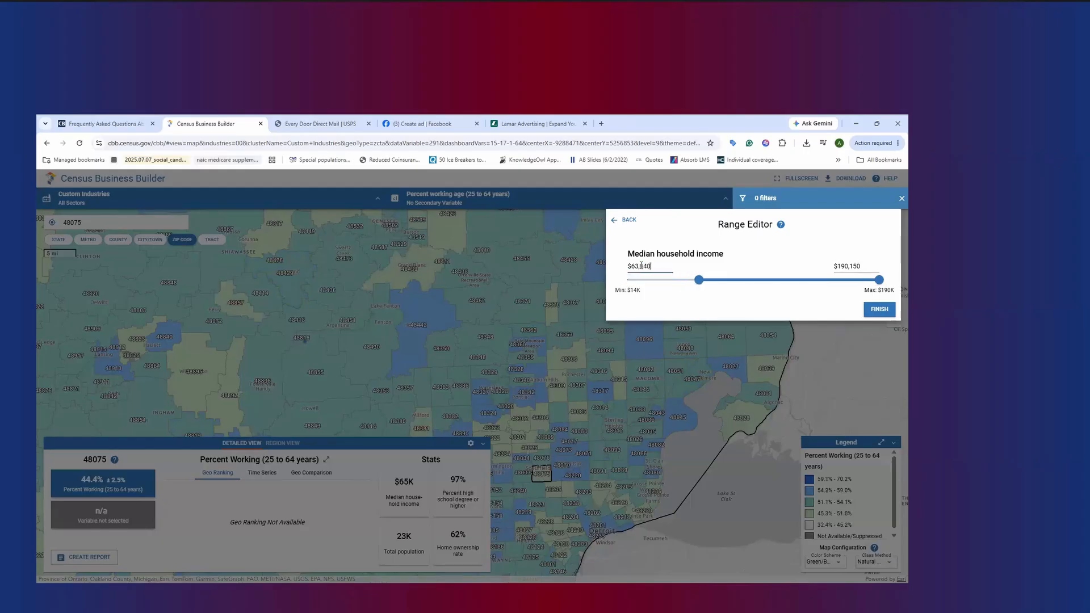
left_click(878, 310)
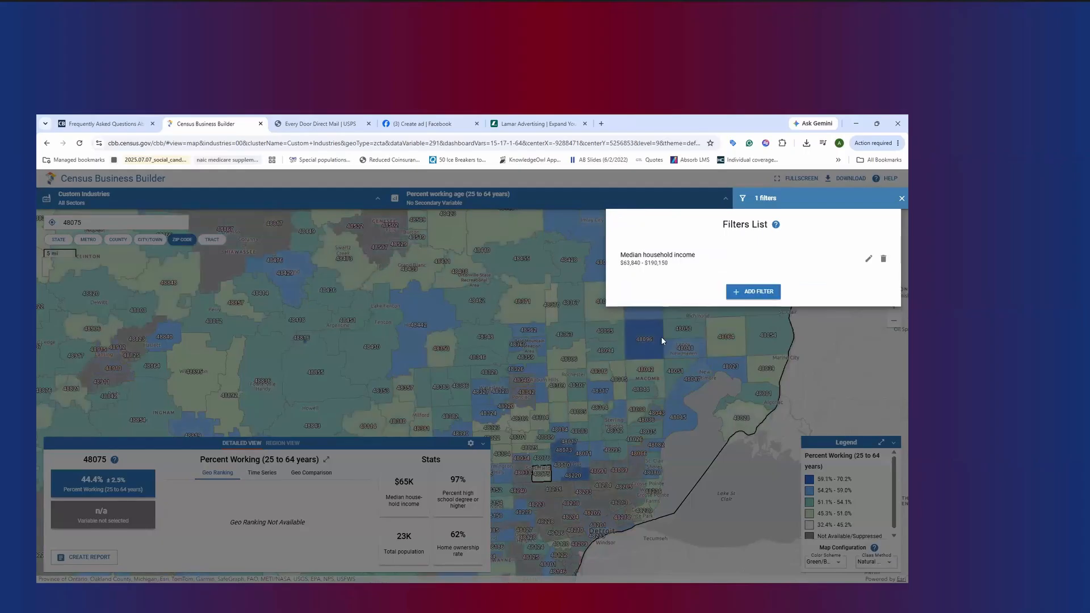
left_click(763, 377)
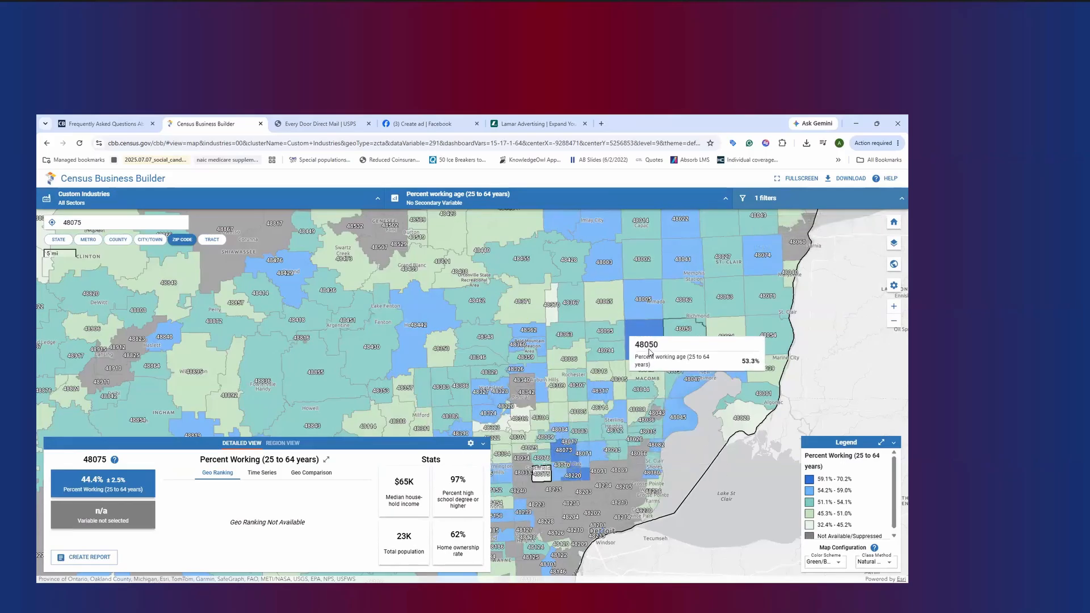
scroll(650, 352, "up", 3)
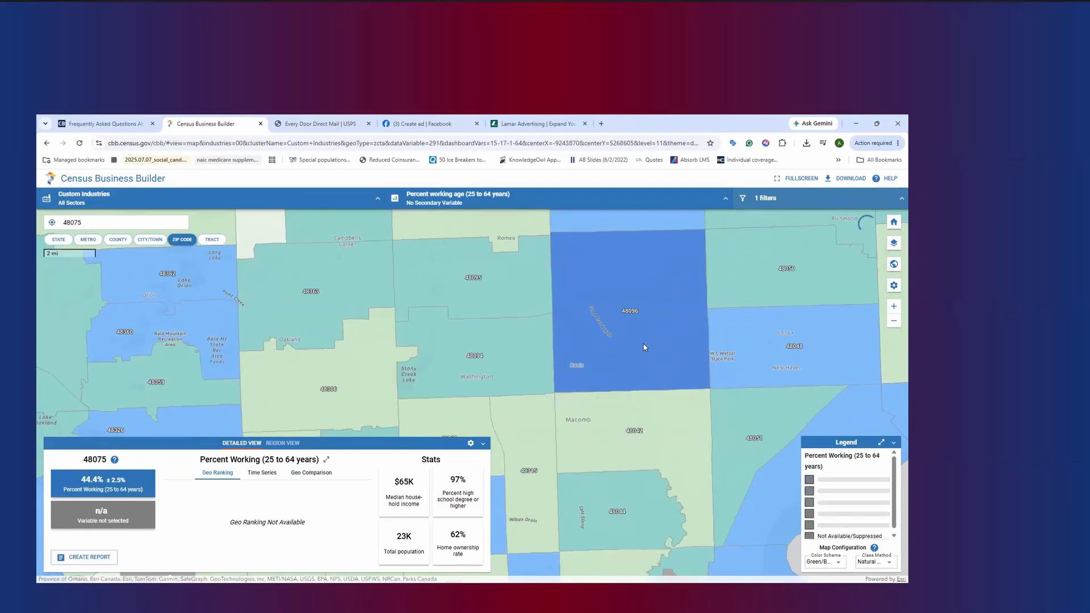
scroll(640, 342, "up", 2)
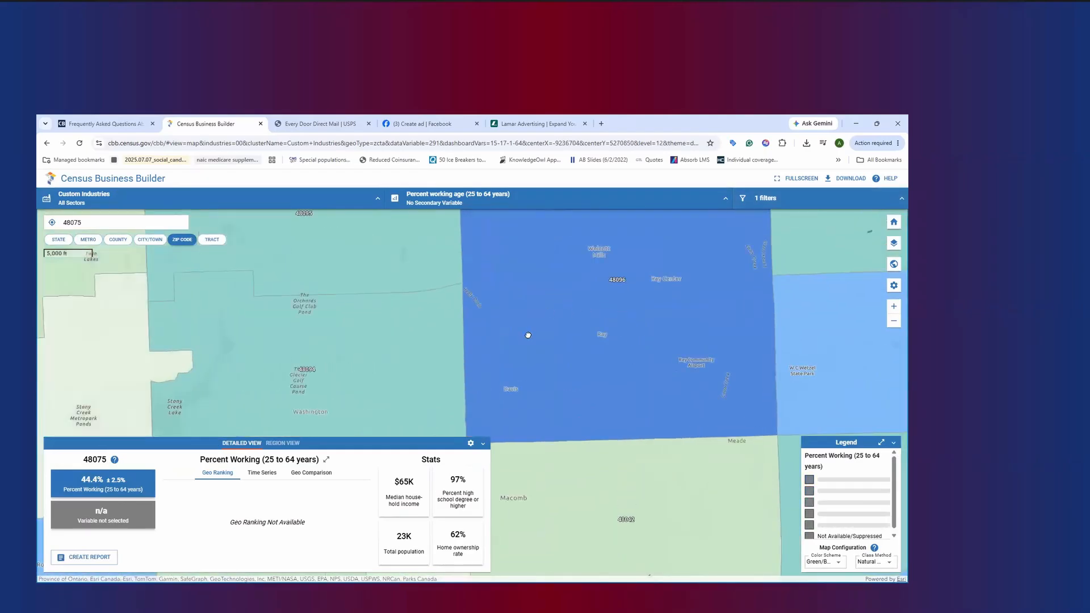
scroll(559, 337, "up", 2)
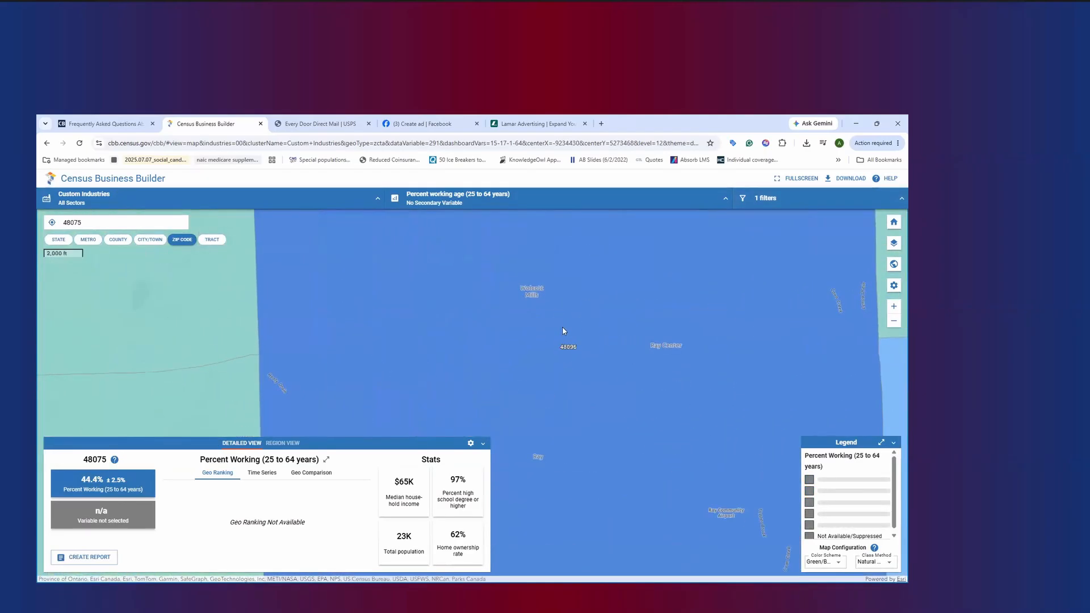
scroll(594, 369, "down", 6)
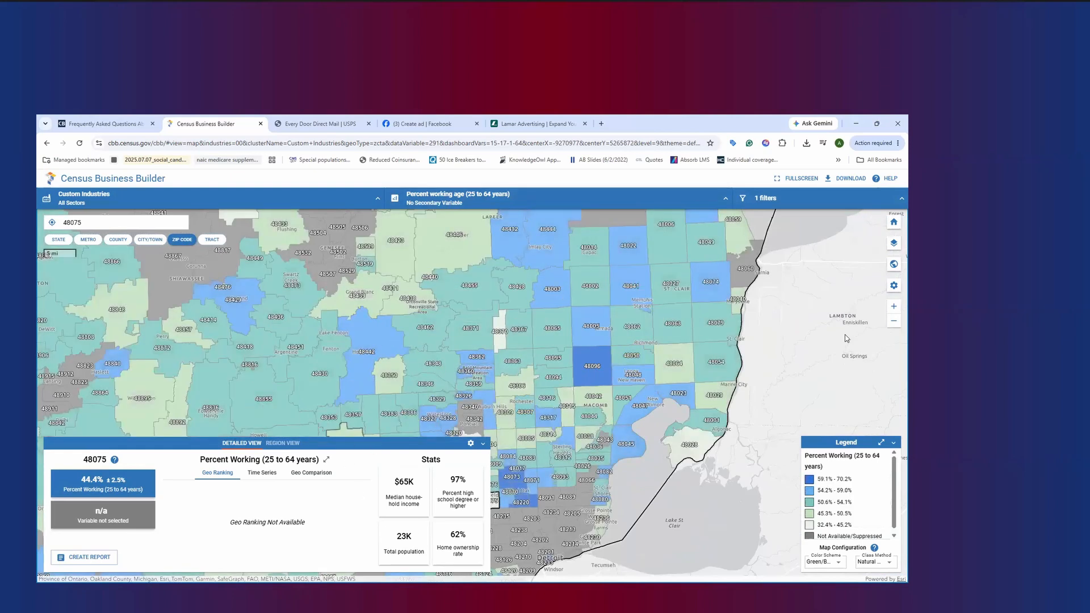
Add an Average household size filter under Demographic Characteristics, ranging from 0 to 2, alongside the income filter
left_click(809, 199)
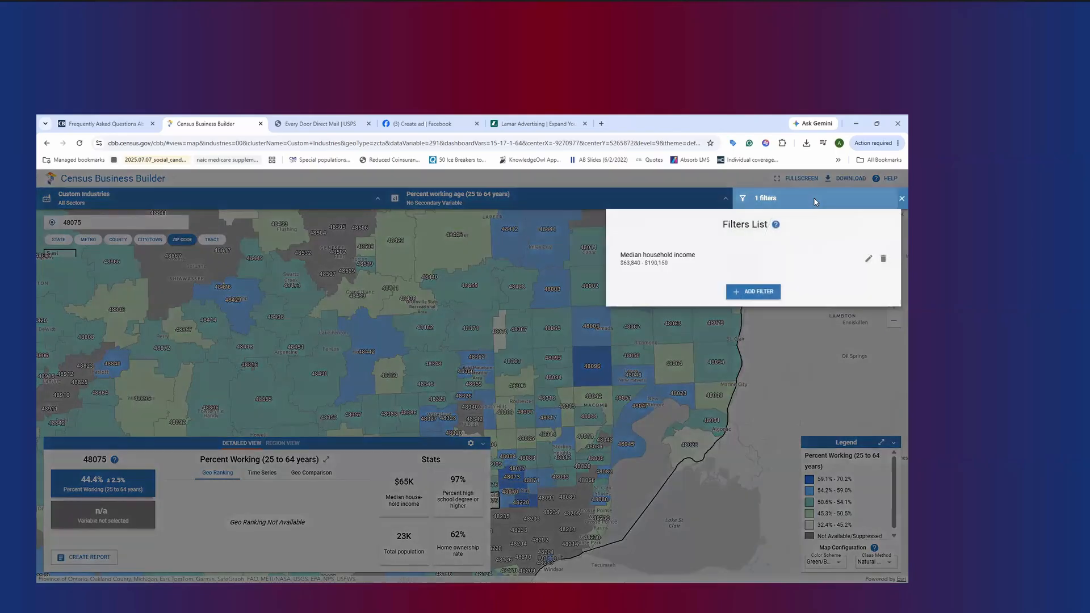
left_click(741, 293)
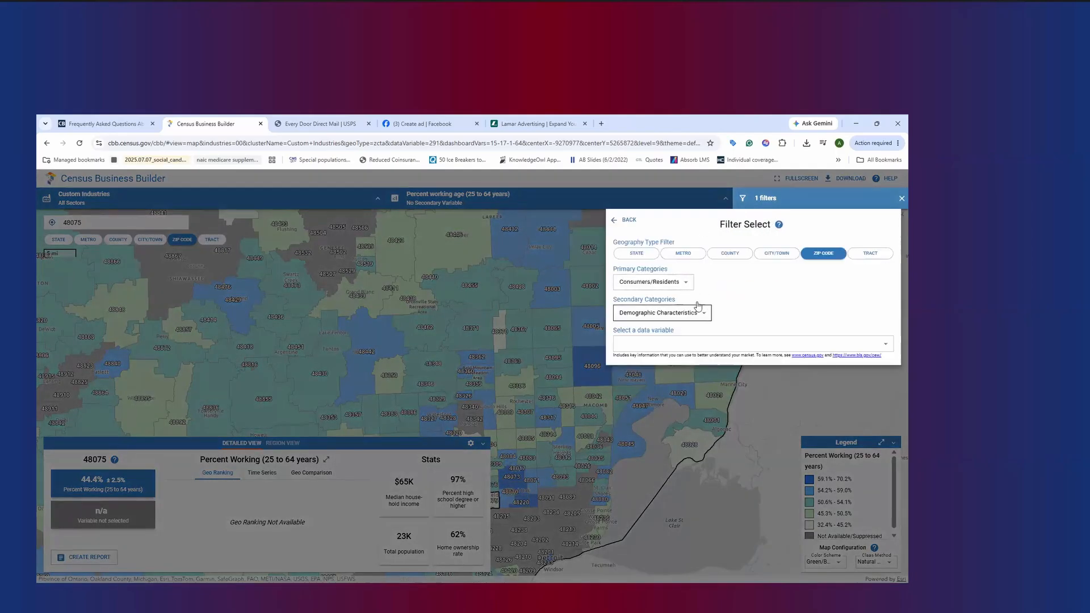
left_click(647, 314)
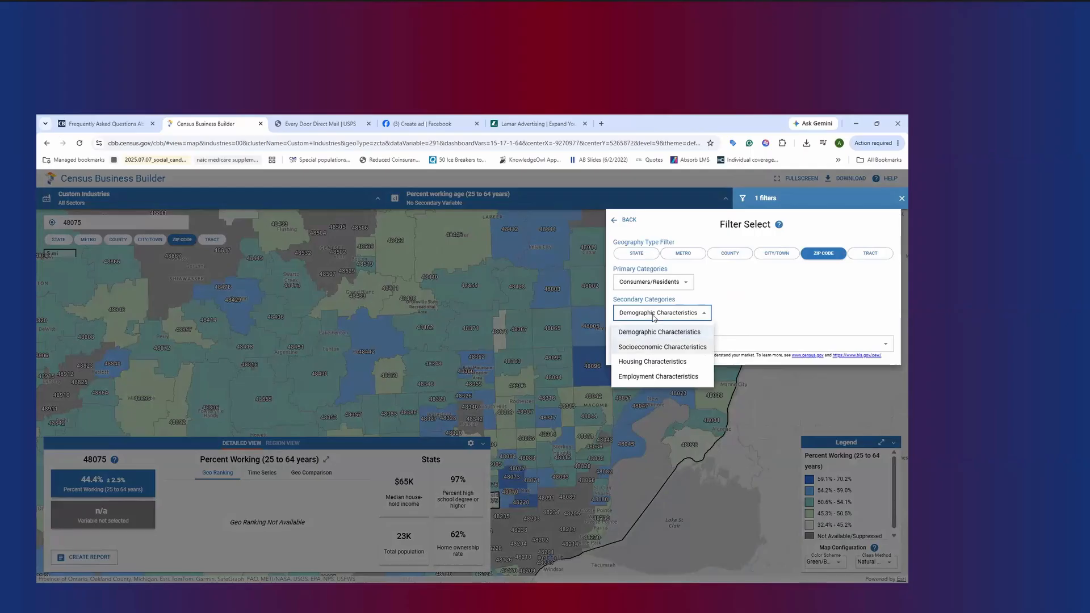
left_click(659, 331)
left_click(669, 342)
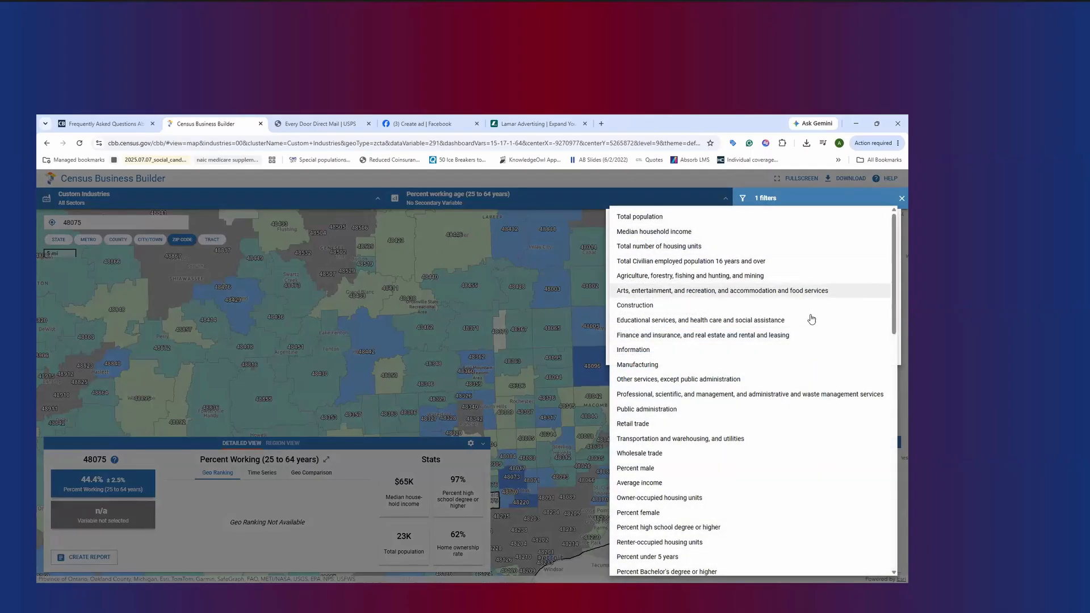
scroll(804, 383, "down", 3)
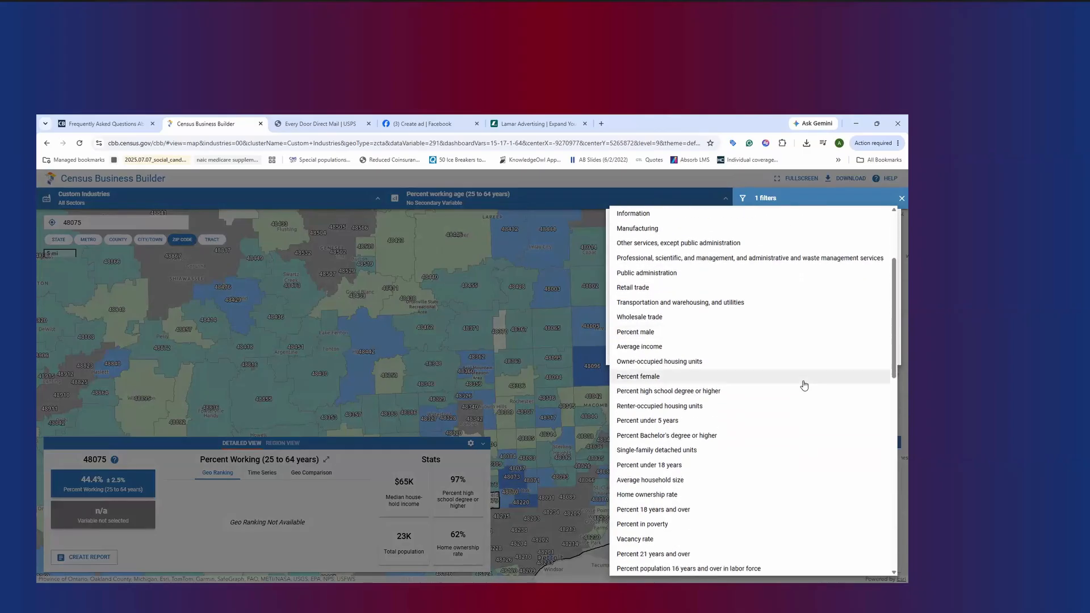
scroll(804, 386, "down", 1)
left_click(803, 437)
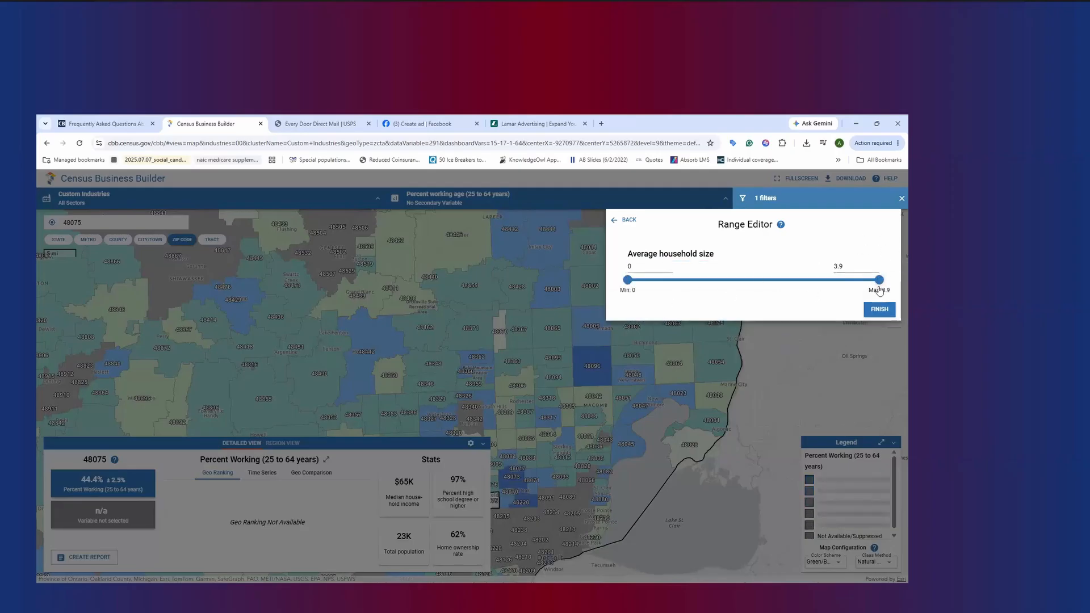
left_click_drag(876, 285, 746, 280)
double_click(840, 265)
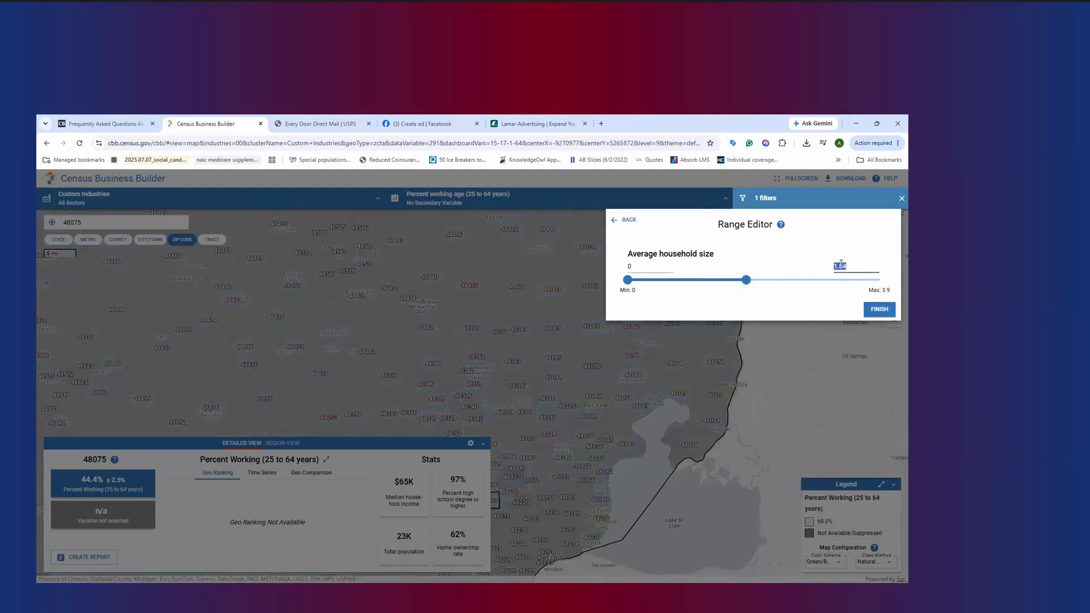
type("2")
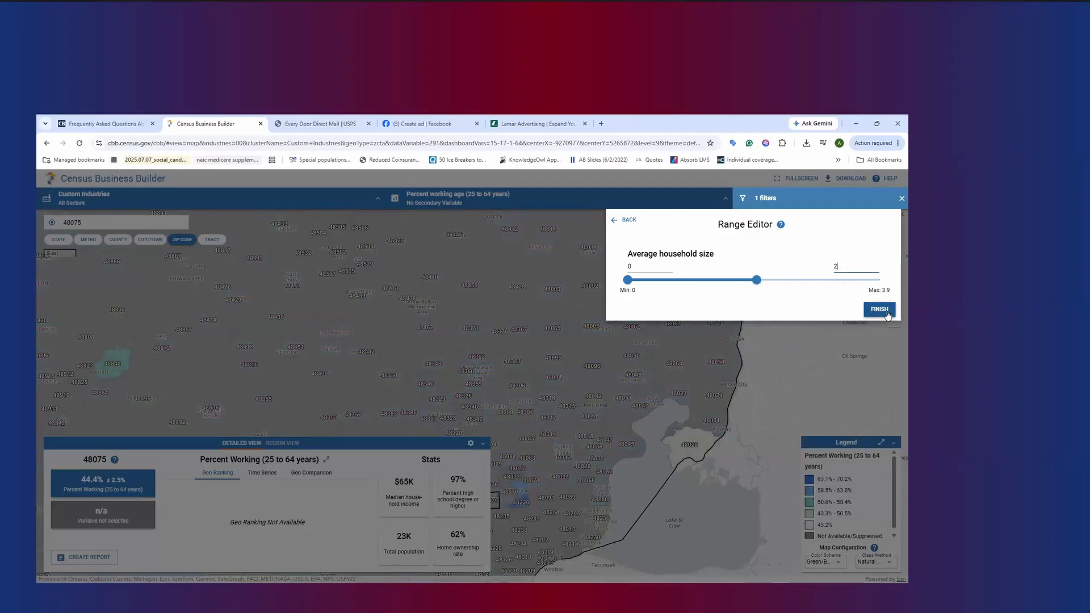
left_click(886, 314)
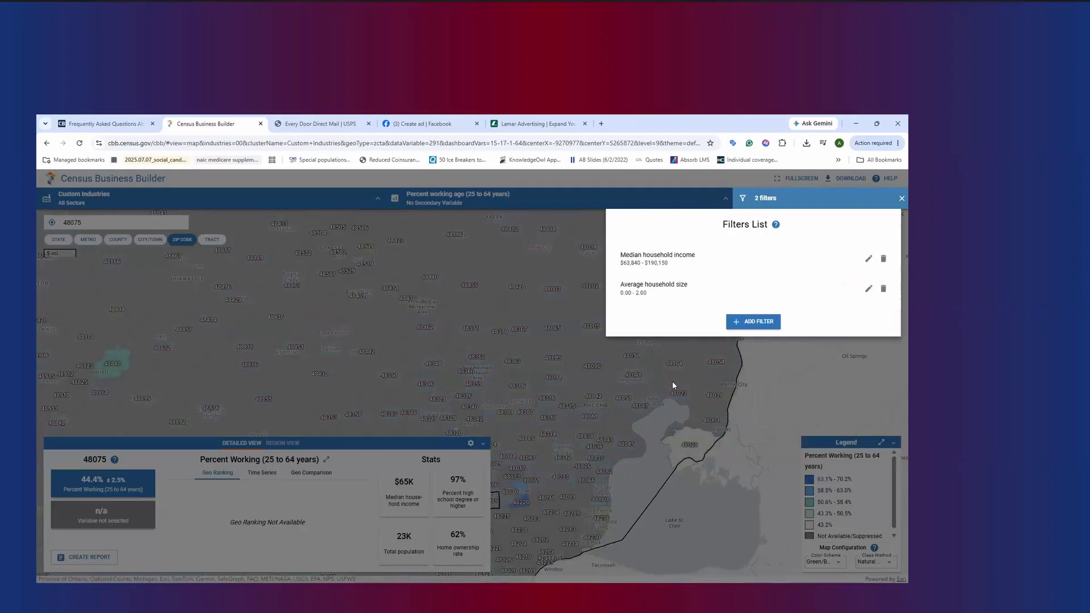
left_click(734, 380)
Examine the working-age percentages of the ZIP codes that pass both filters, around 48220, 48067 and downtown Detroit
left_click_drag(576, 415, 602, 319)
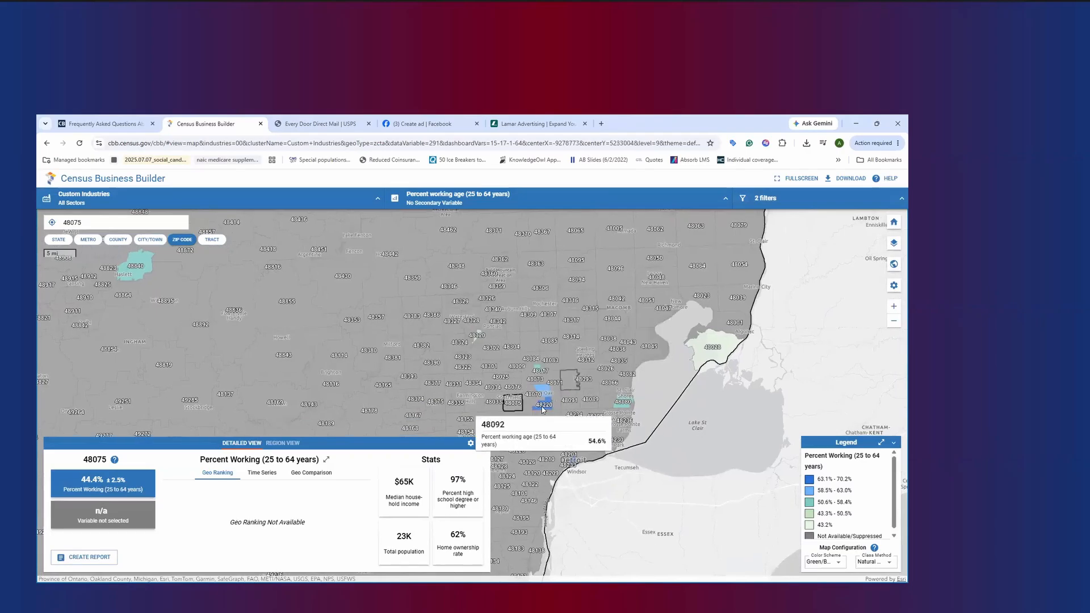
scroll(547, 395, "up", 1)
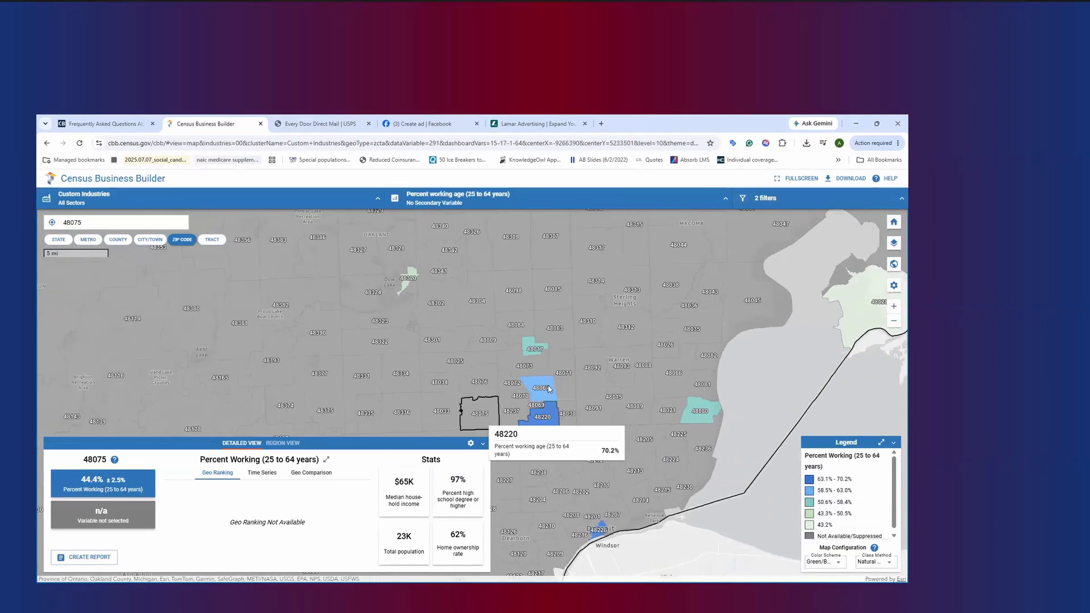
scroll(542, 380, "up", 1)
scroll(542, 380, "up", 1)
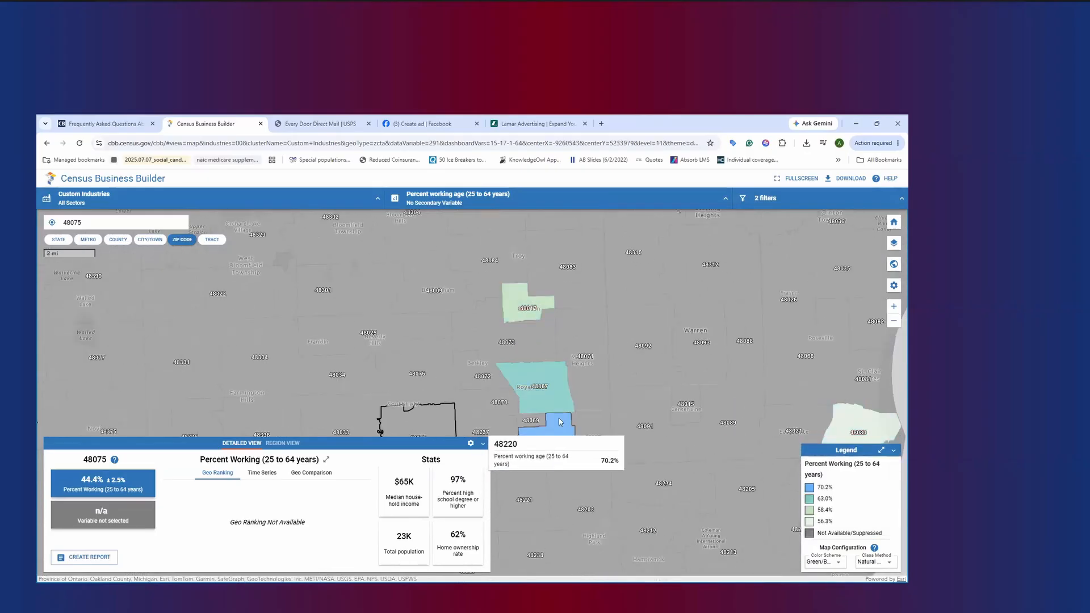
scroll(556, 412, "down", 1)
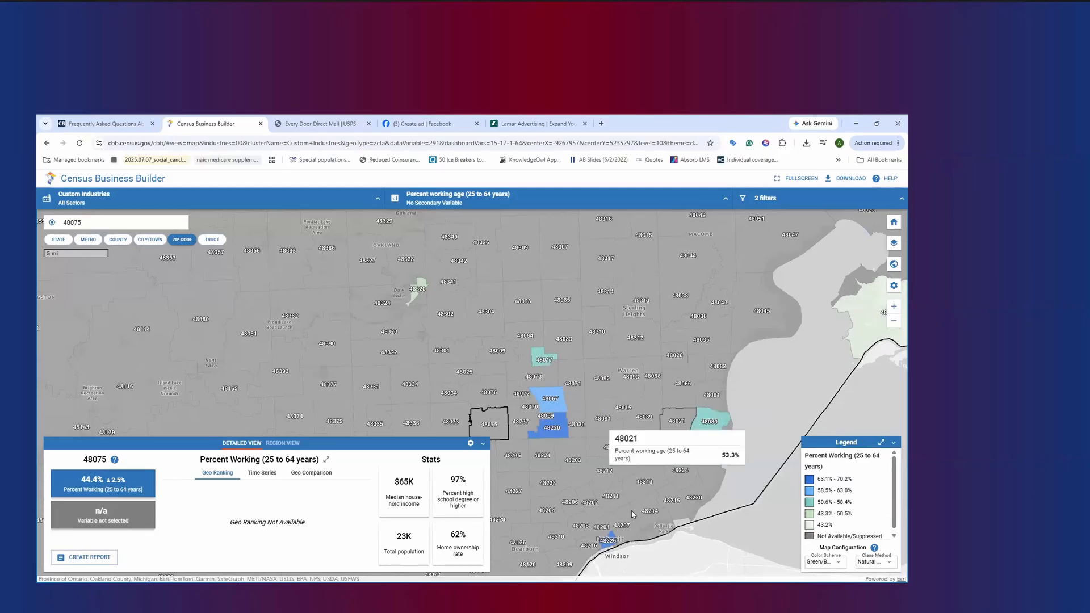
scroll(605, 545, "up", 1)
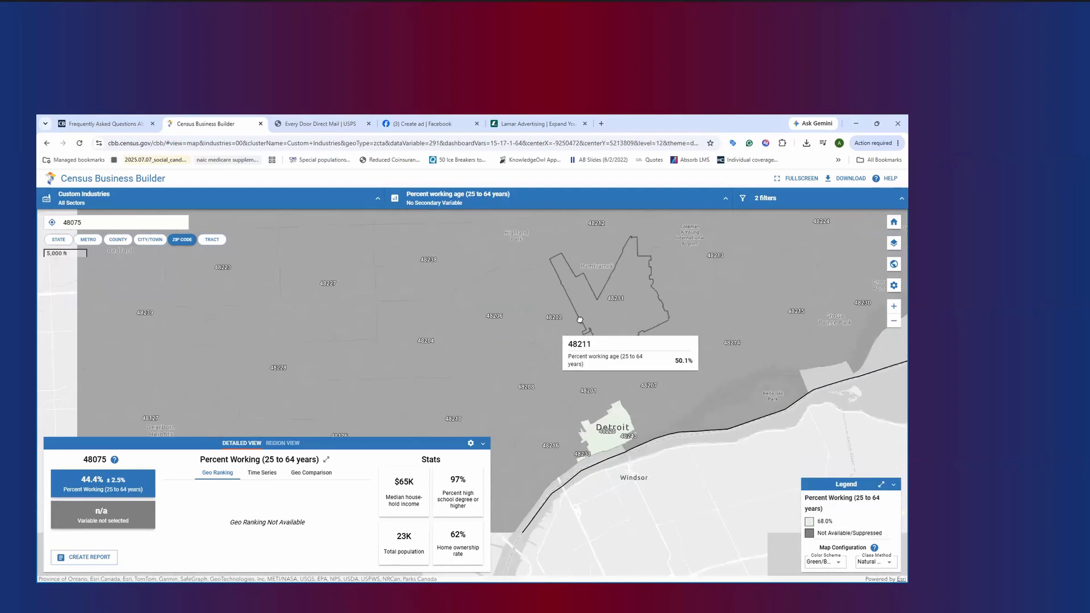
scroll(631, 333, "down", 2)
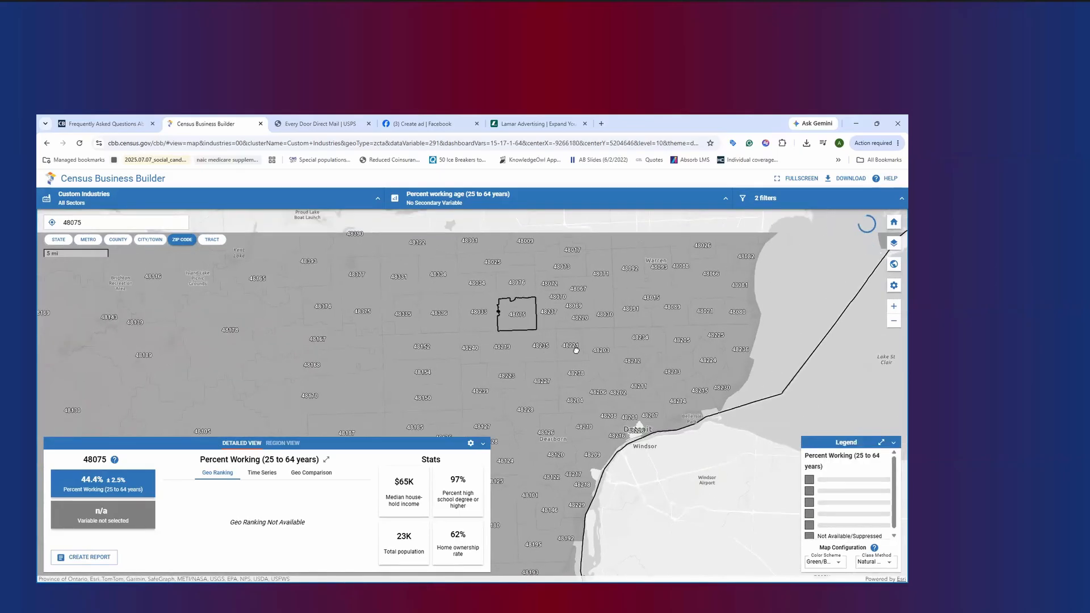
left_click_drag(533, 299, 563, 370)
Raise the upper limit of the Average household size filter above 2 to include more ZIP codes
left_click(776, 197)
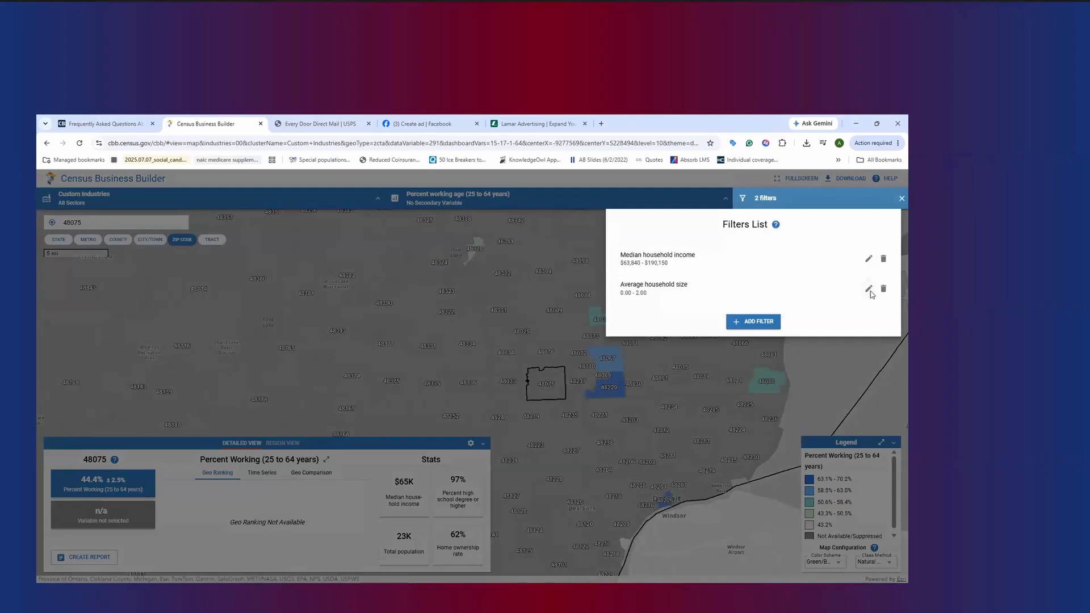
left_click(869, 290)
left_click_drag(782, 285, 796, 283)
left_click(879, 309)
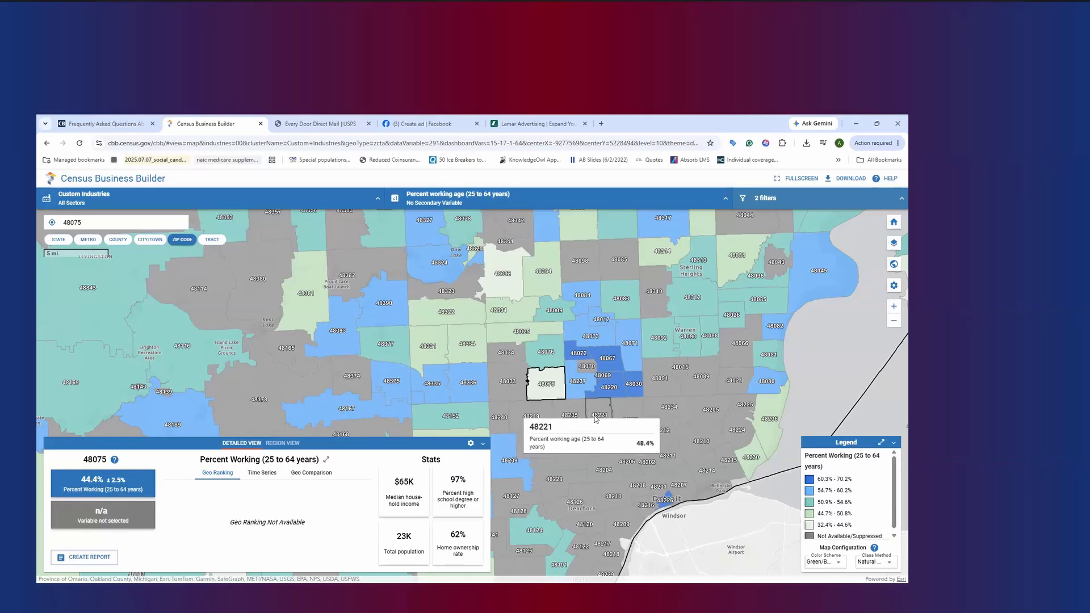
Examine the working-age percentages of the ZIP codes around 48220 on the map
scroll(593, 418, "down", 1)
scroll(595, 416, "up", 2)
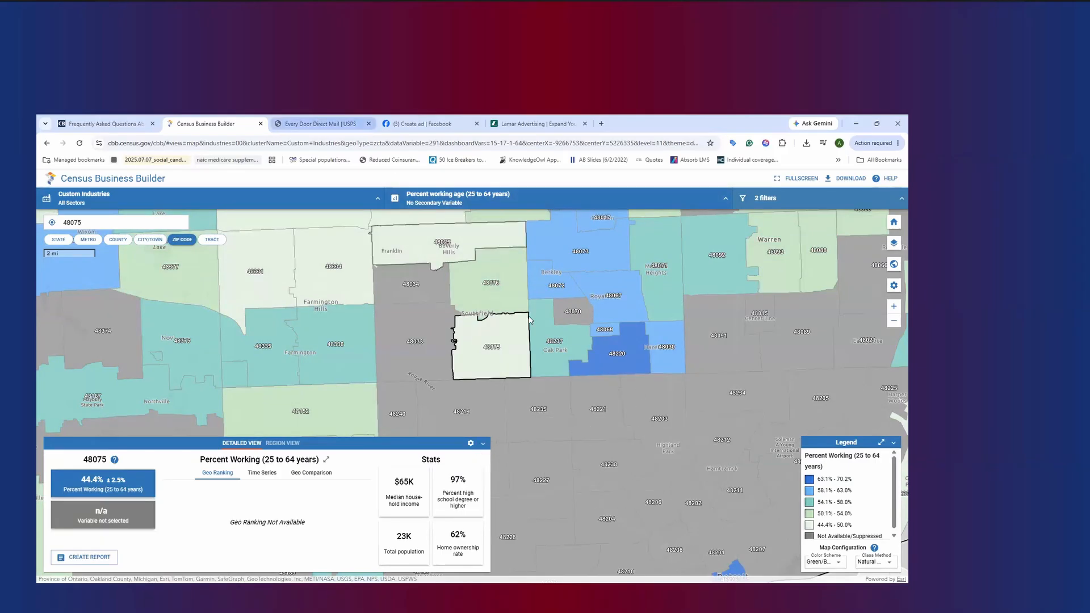
left_click(294, 118)
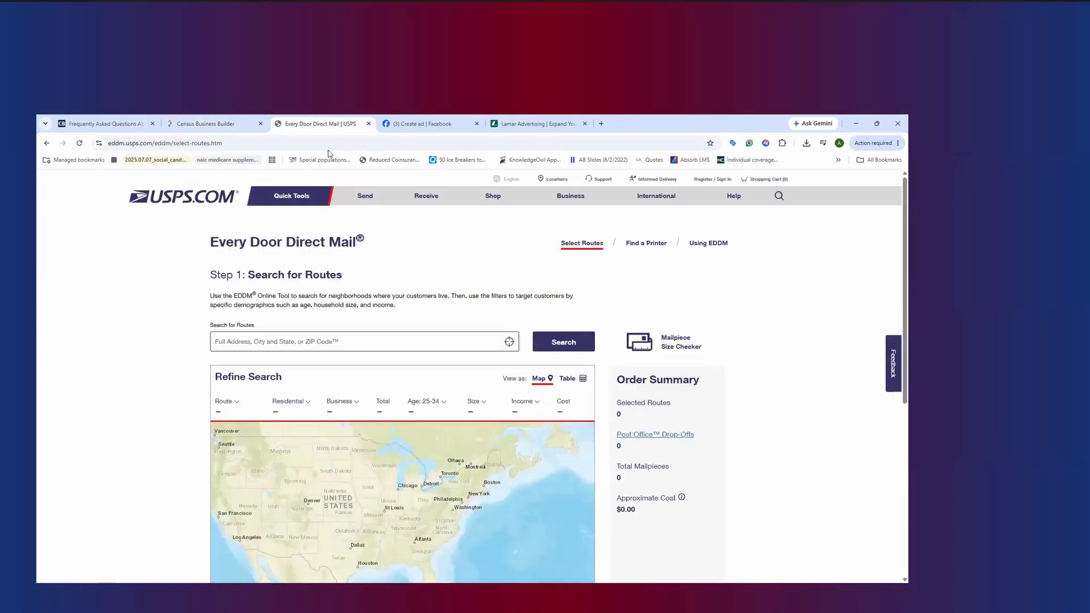
left_click(235, 120)
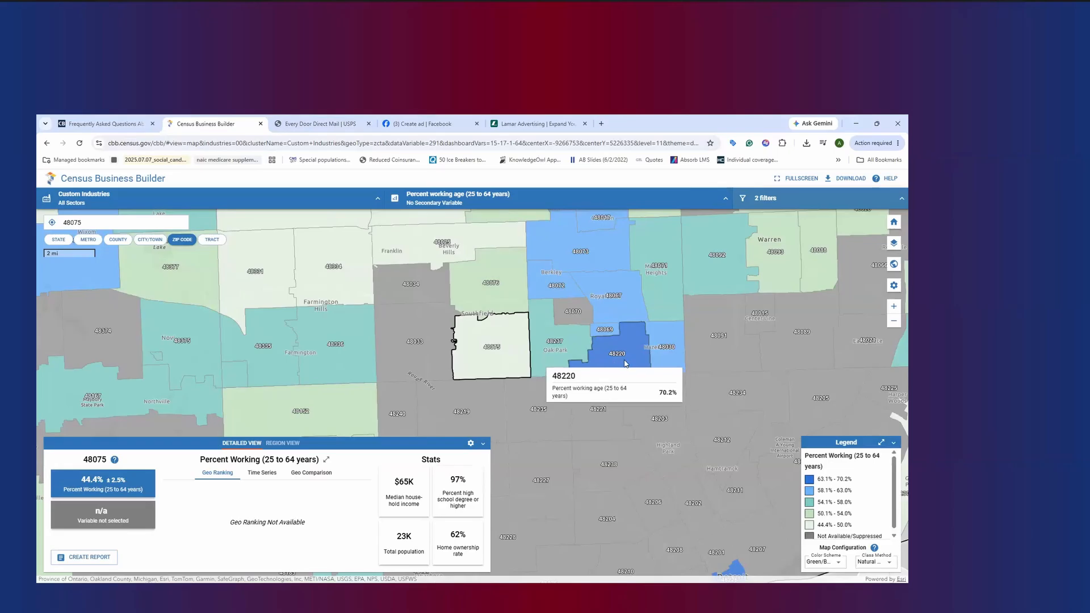
Switch to the USPS Every Door Direct Mail page and search for routes in ZIP code 48220
left_click(318, 124)
mouse_move(347, 196)
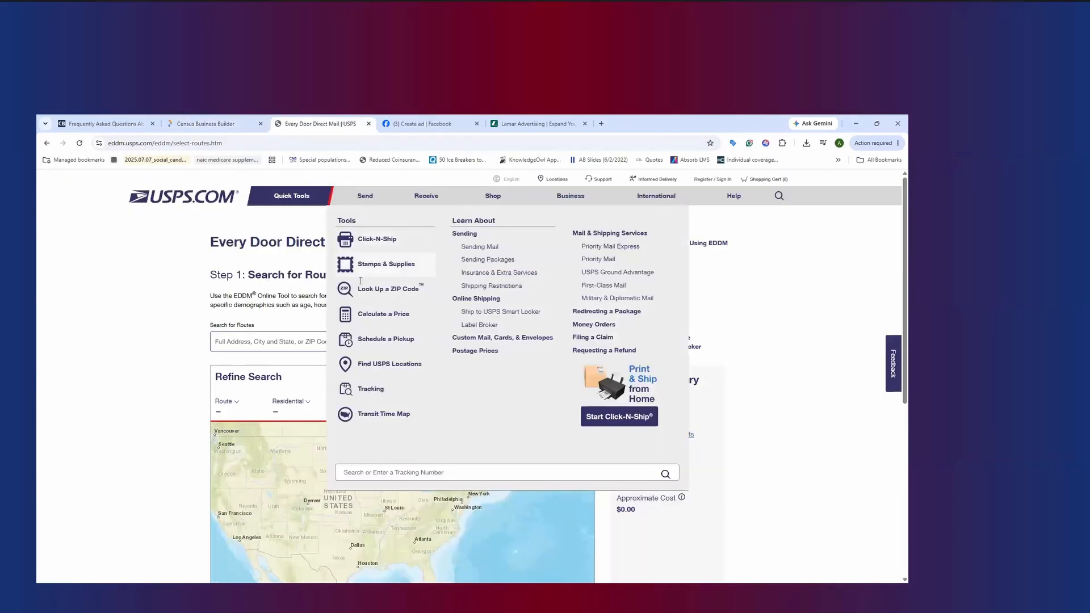
left_click(266, 339)
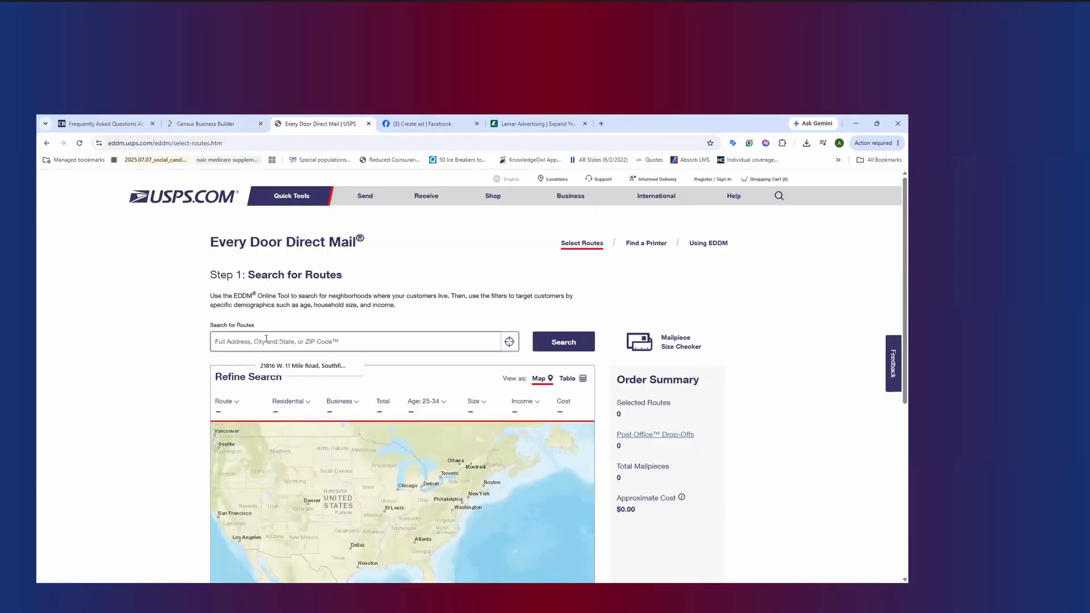
type("48220")
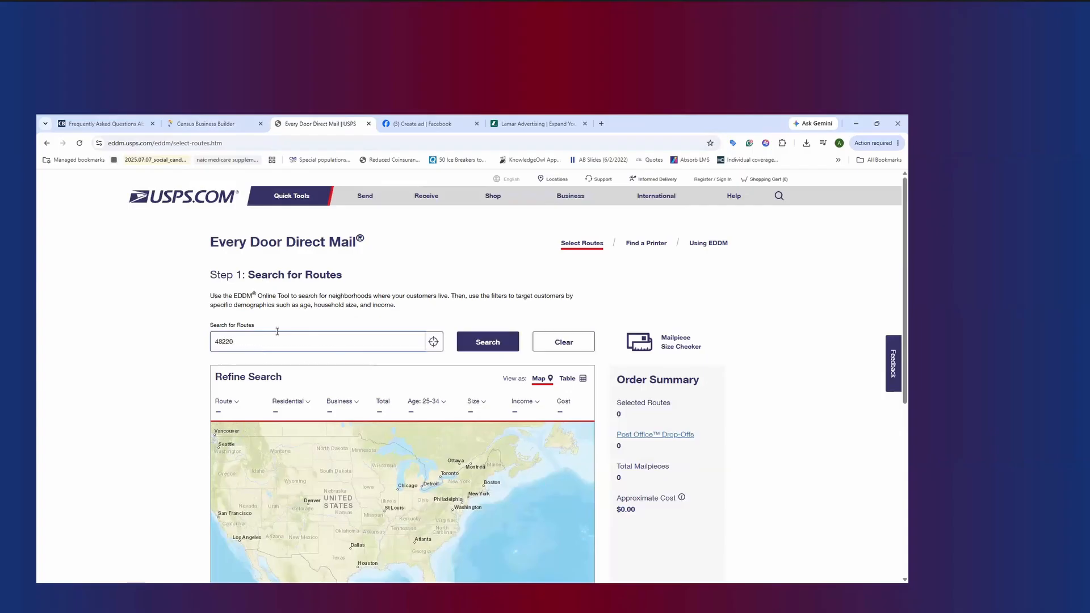
key("Return")
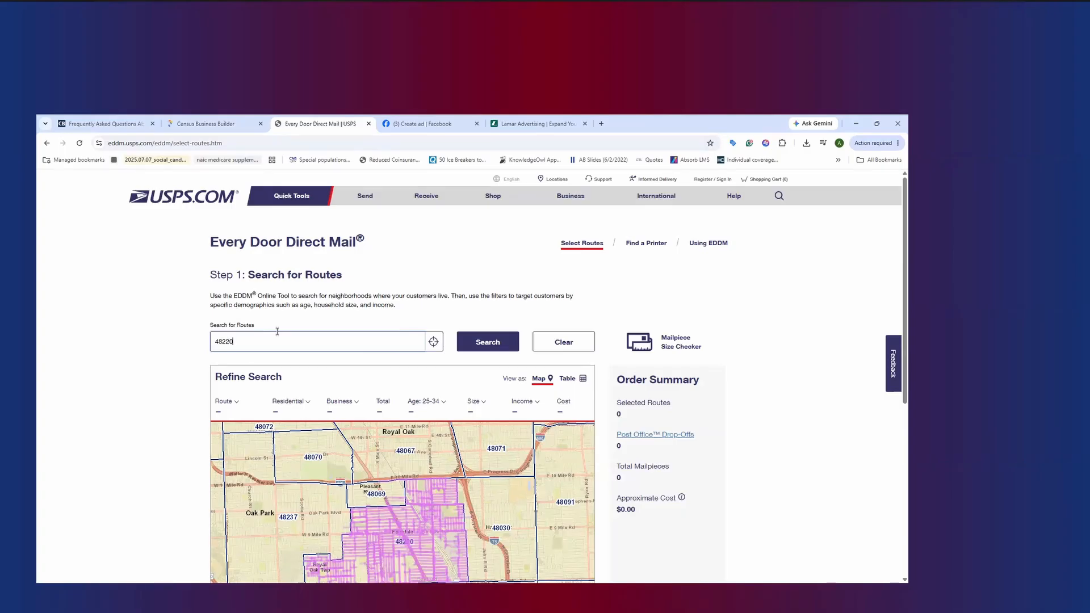
Restrict the route search to Residential Routes Only
left_click(764, 280)
left_click_drag(777, 459, 774, 444)
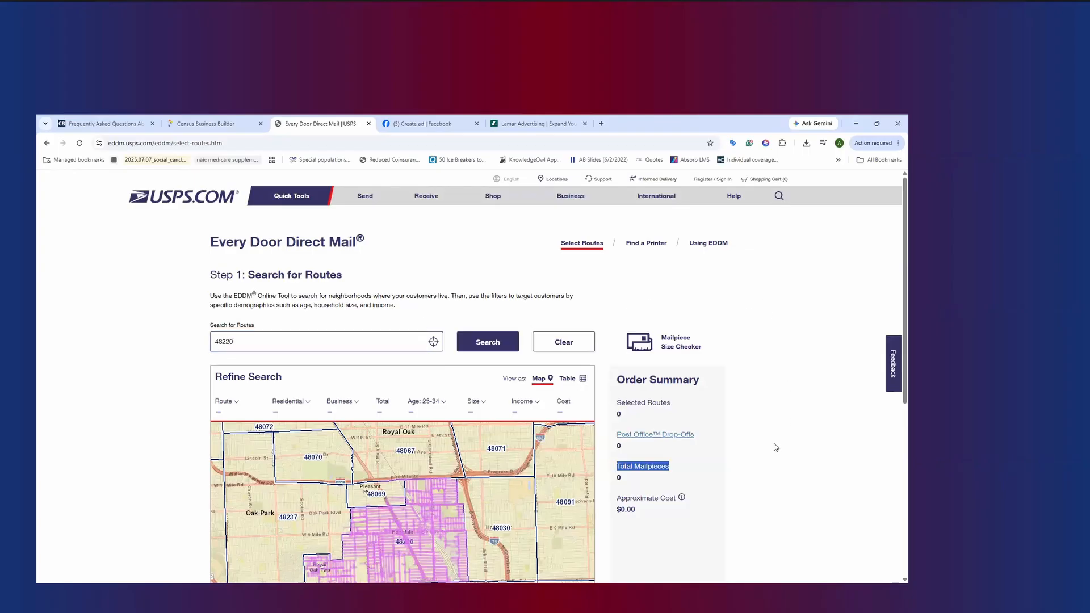
left_click(171, 408)
scroll(183, 414, "down", 2)
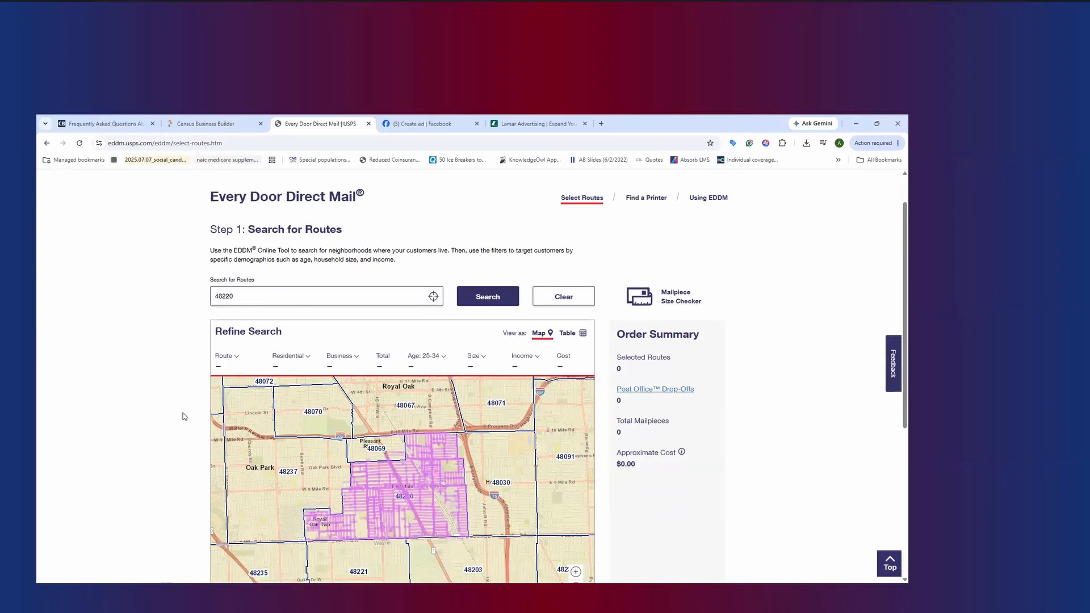
left_click(300, 312)
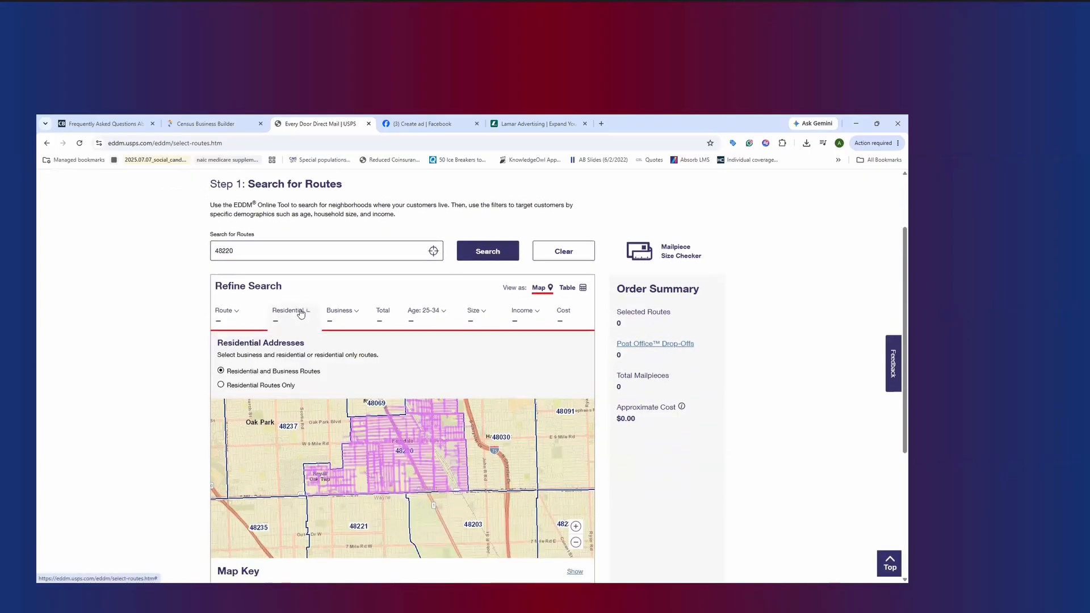
left_click(264, 388)
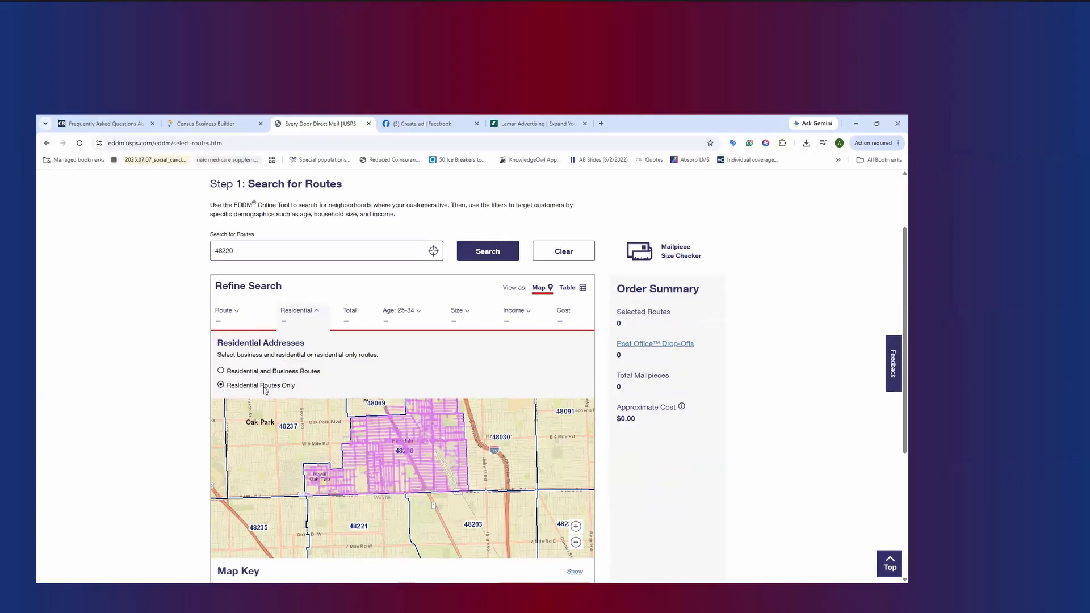
left_click(190, 375)
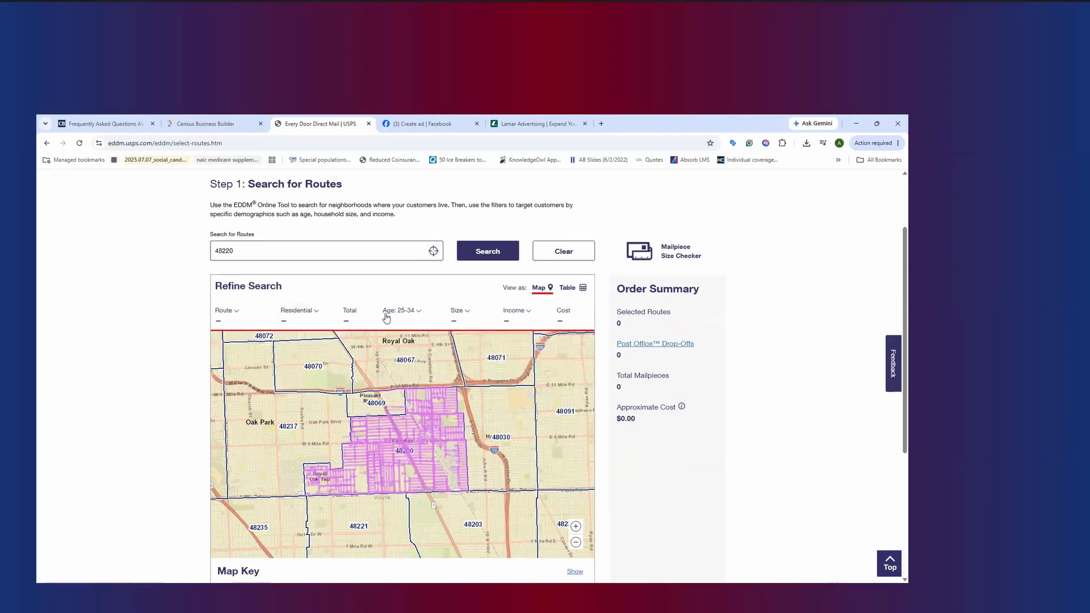
Set the route audience age range to 25-65 and check the household size and income criteria
mouse_move(419, 314)
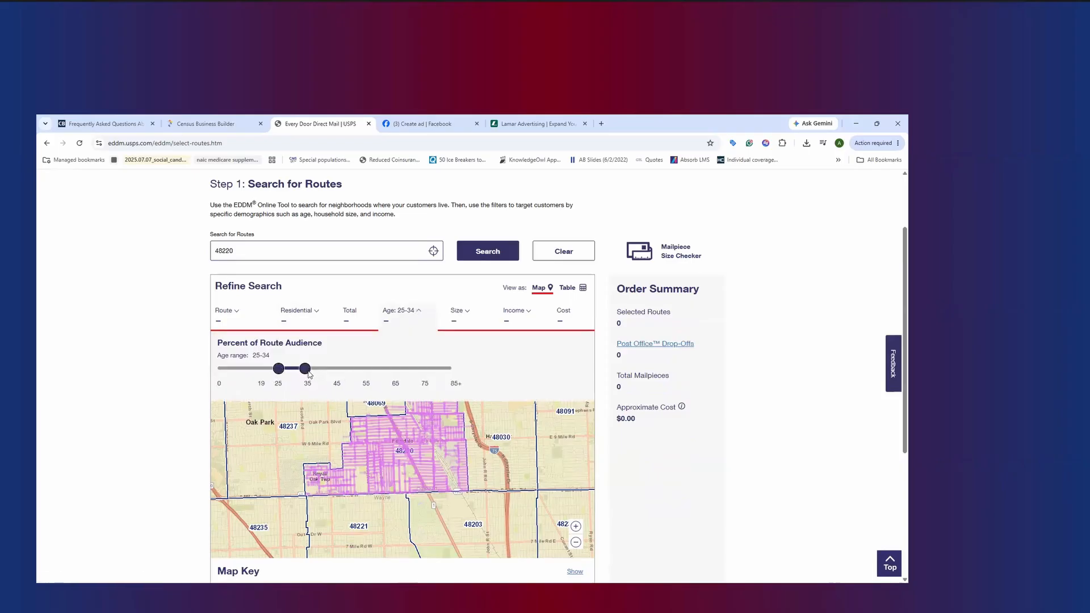
left_click_drag(305, 371, 396, 382)
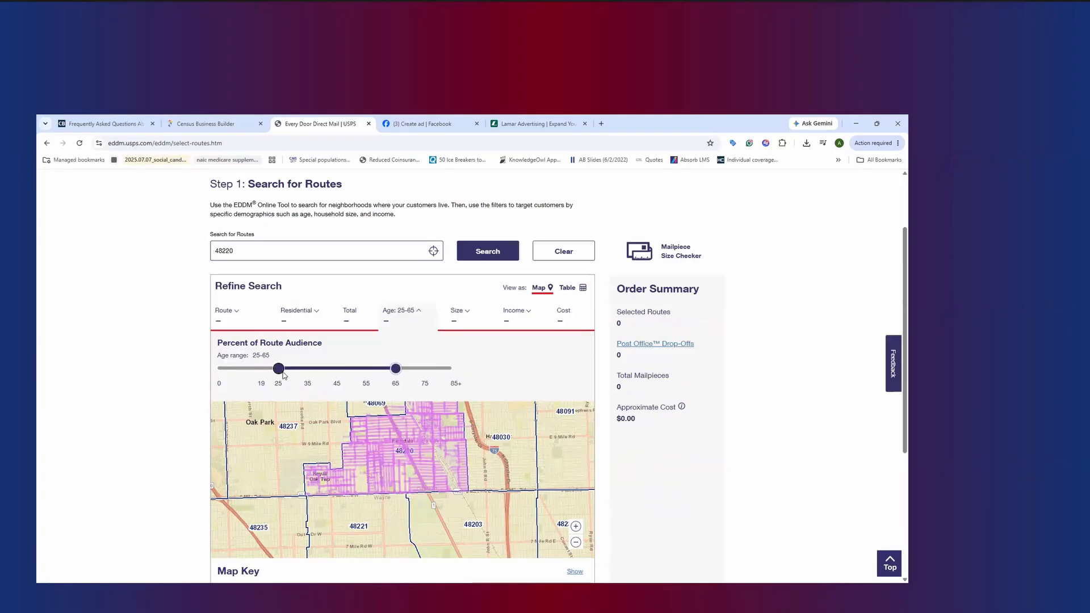
left_click(408, 288)
left_click(467, 313)
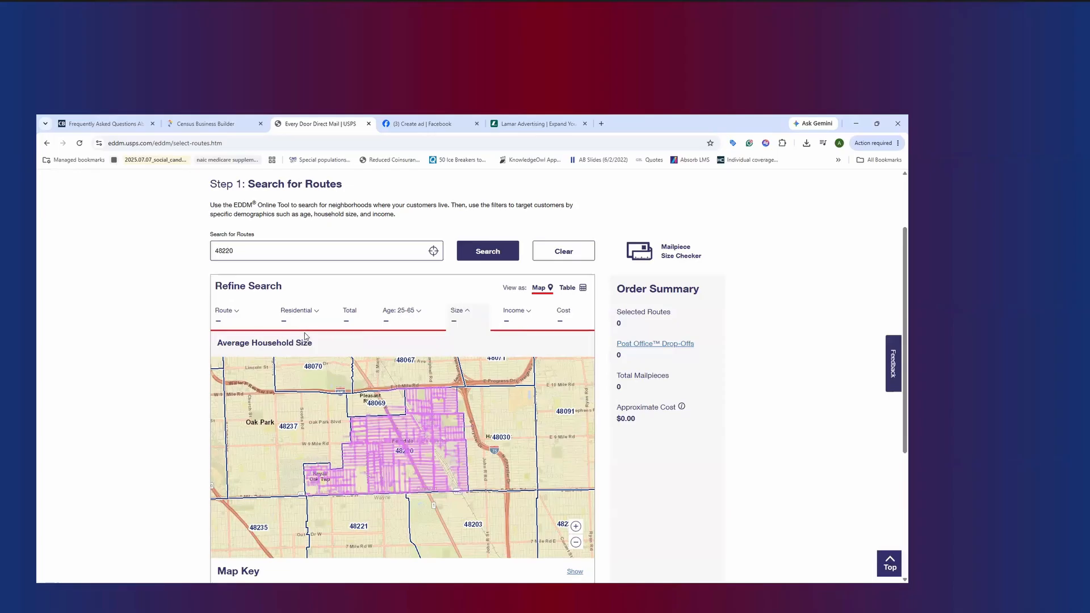
left_click(512, 319)
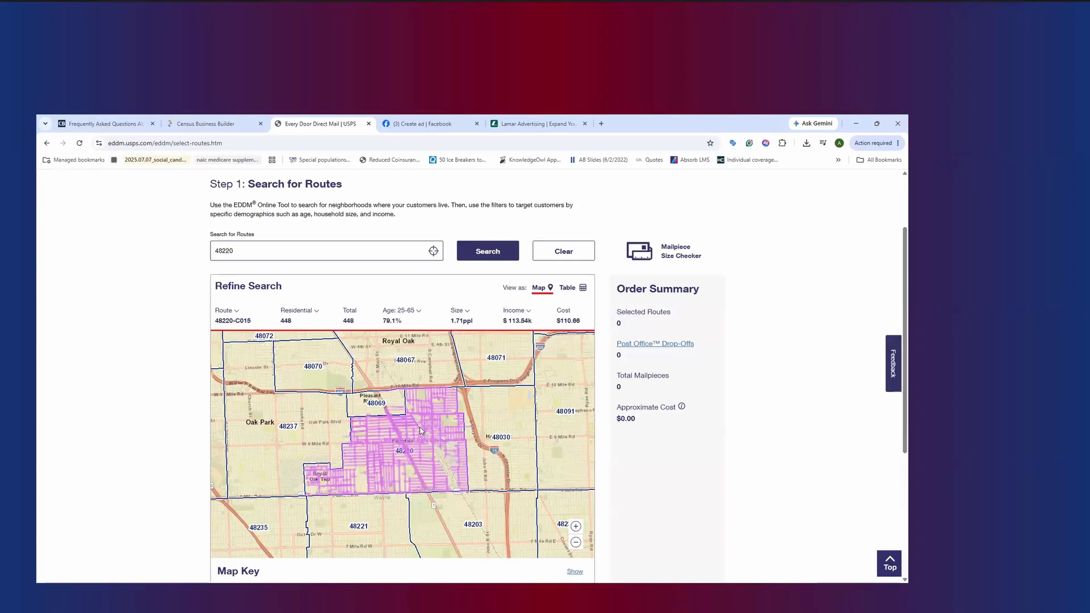
Try selecting carrier route 48220-C003 on the map, and clear the selected routes
scroll(424, 431, "up", 1)
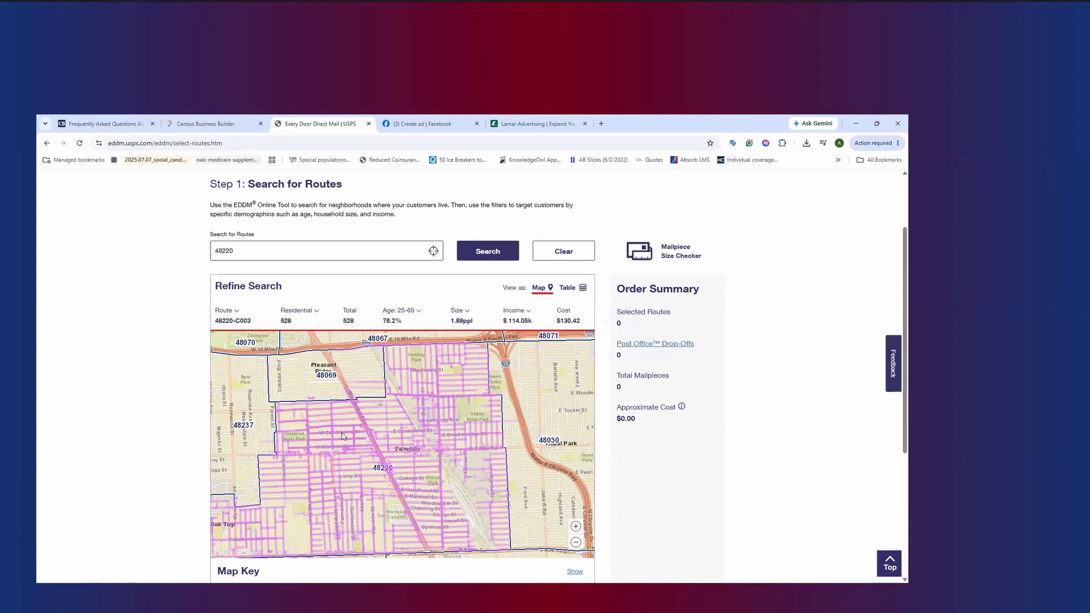
scroll(340, 435, "up", 3)
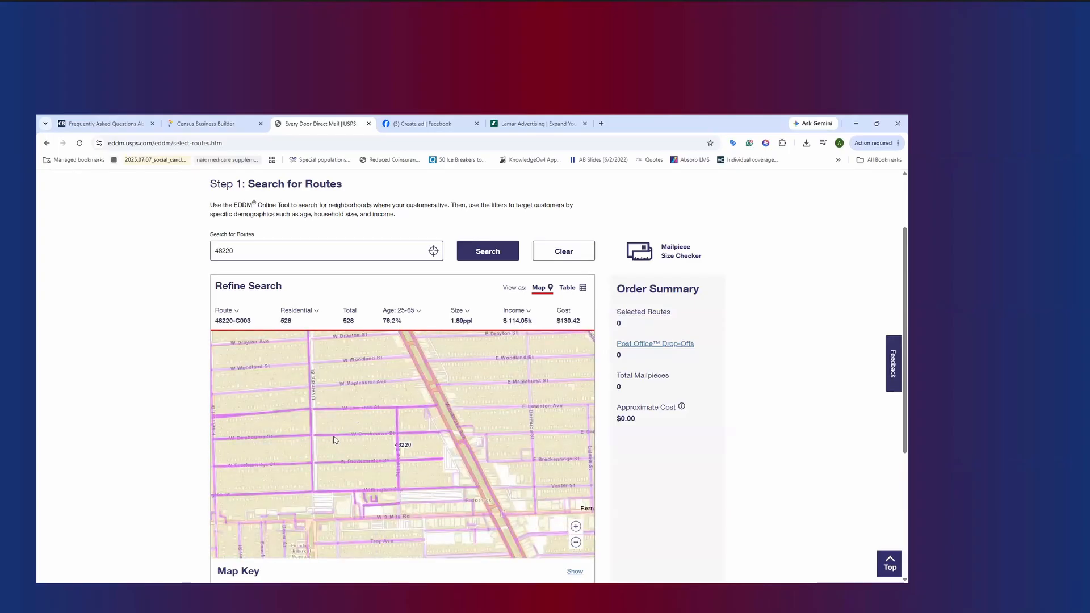
left_click(333, 437)
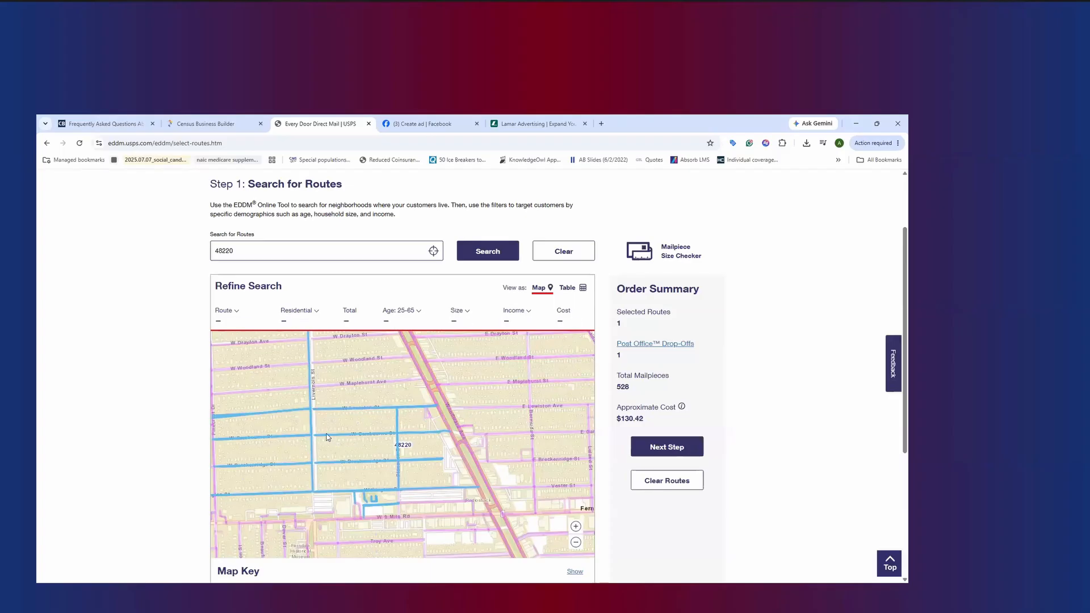
left_click(657, 480)
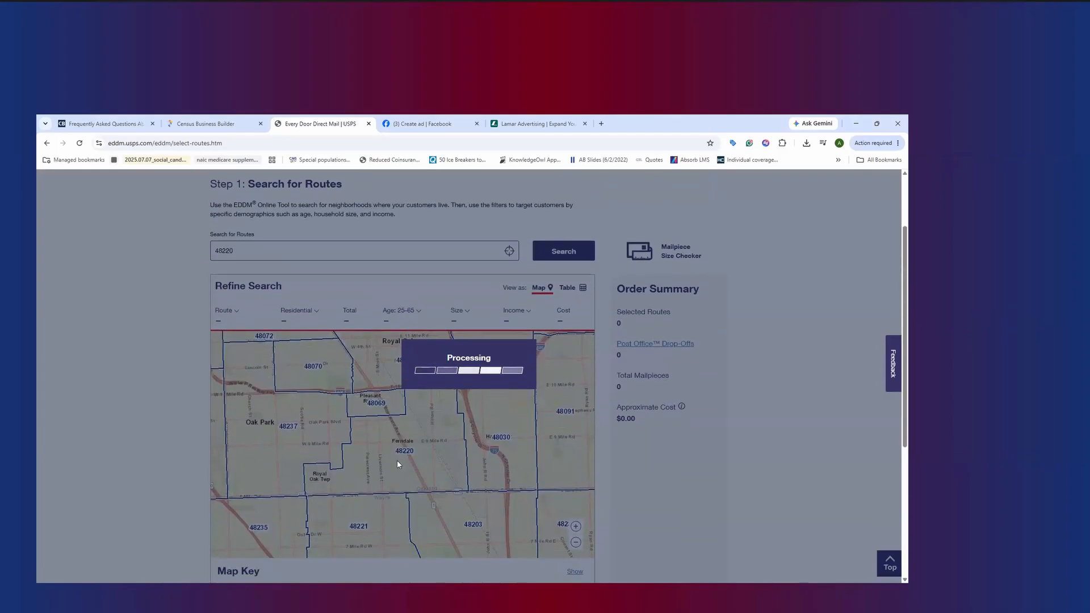
Select carrier route 48220-C003 in the northwestern part of Ferndale for the mailing
scroll(390, 462, "up", 3)
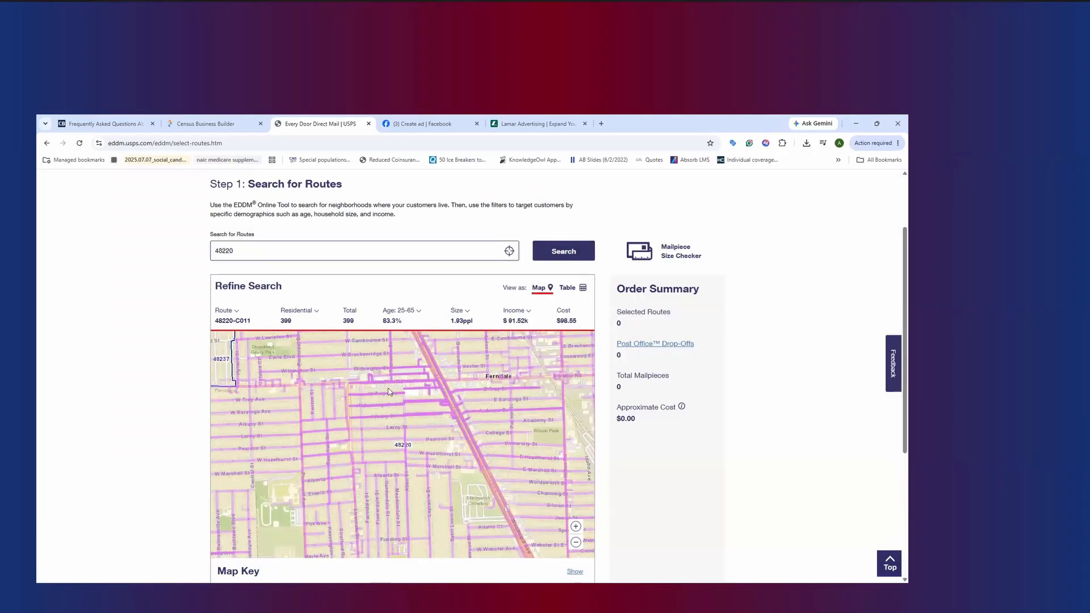
left_click_drag(380, 365, 379, 397)
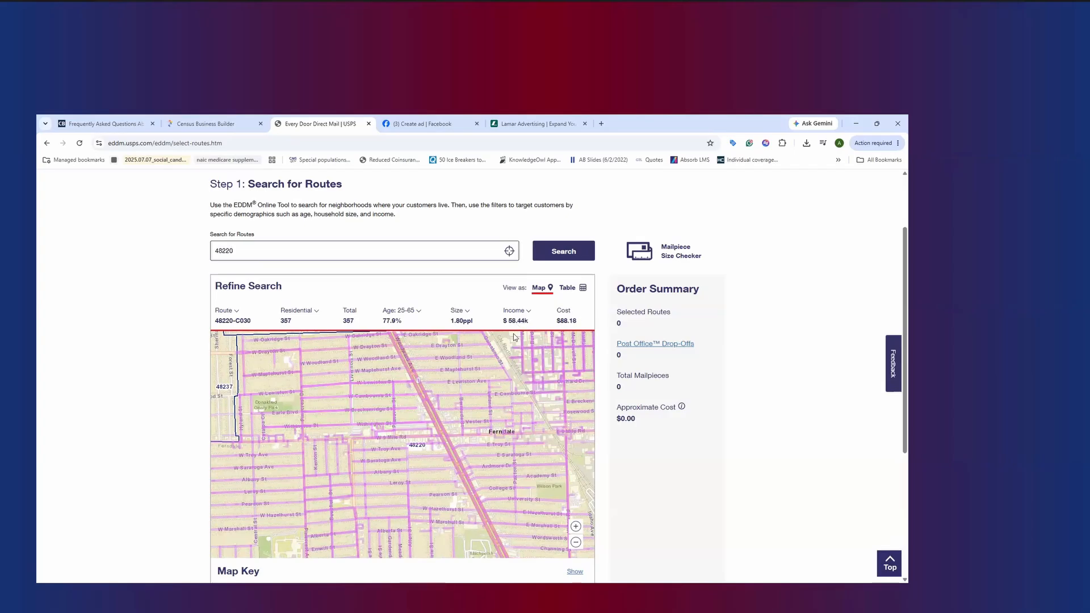
left_click(385, 397)
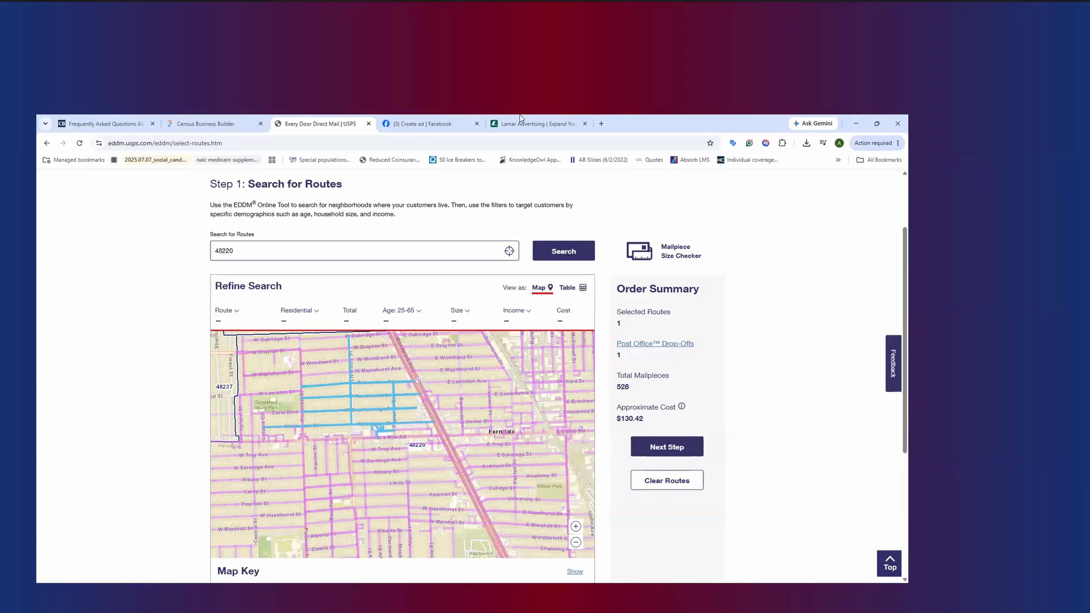
Switch to the Facebook Create ad page and leave its audience editor without saving
left_click(423, 123)
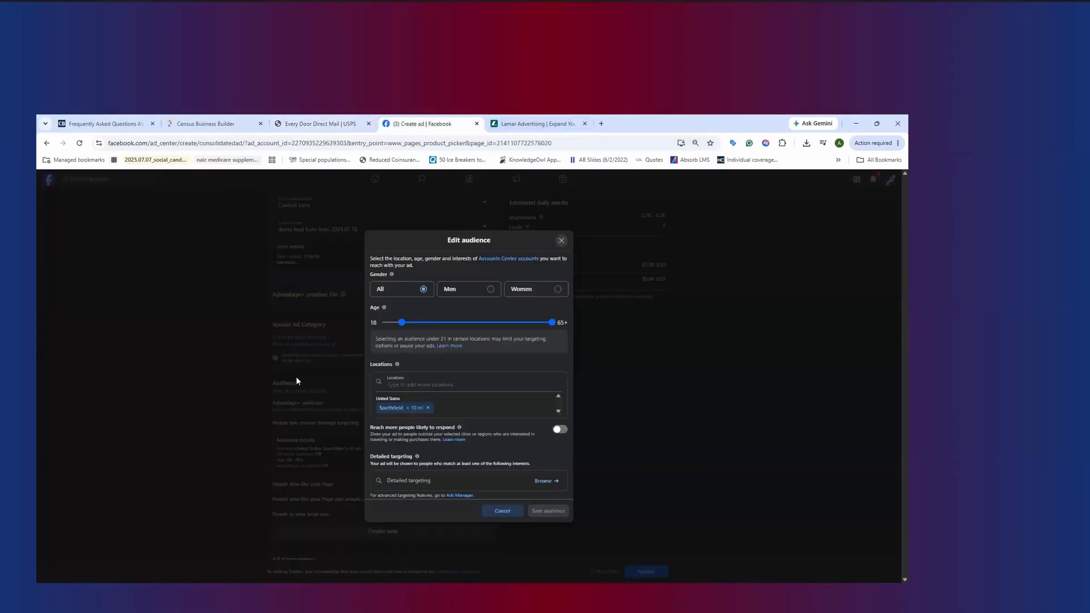
left_click(406, 383)
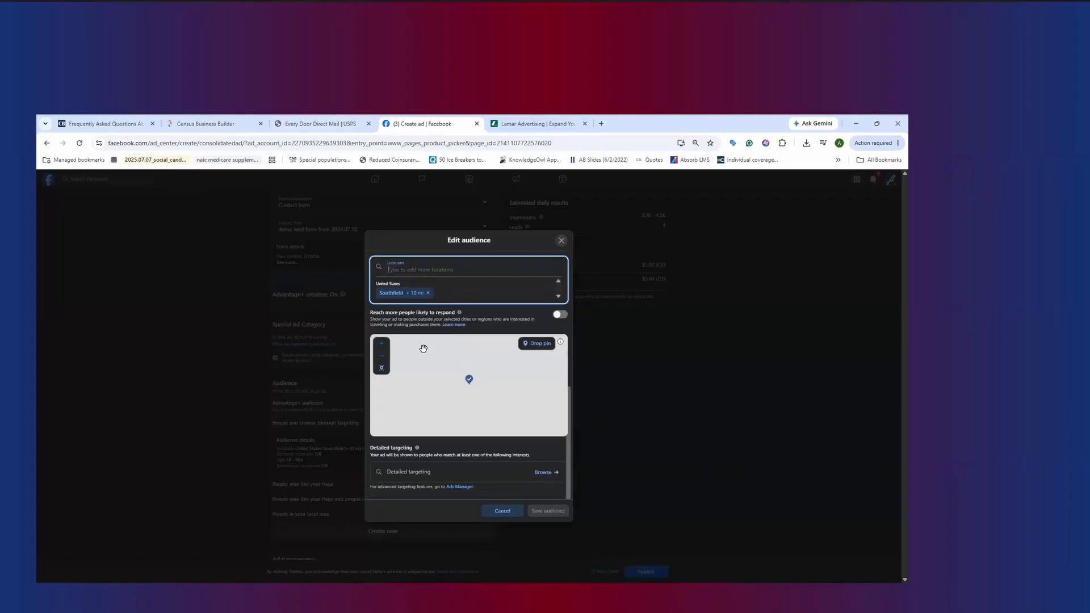
left_click(425, 292)
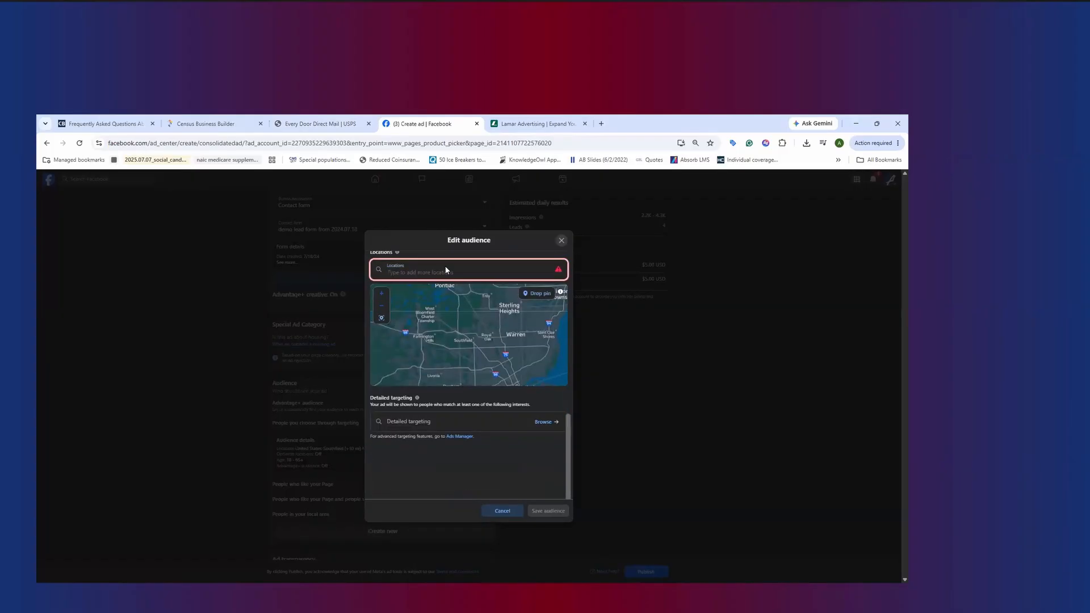
left_click(561, 240)
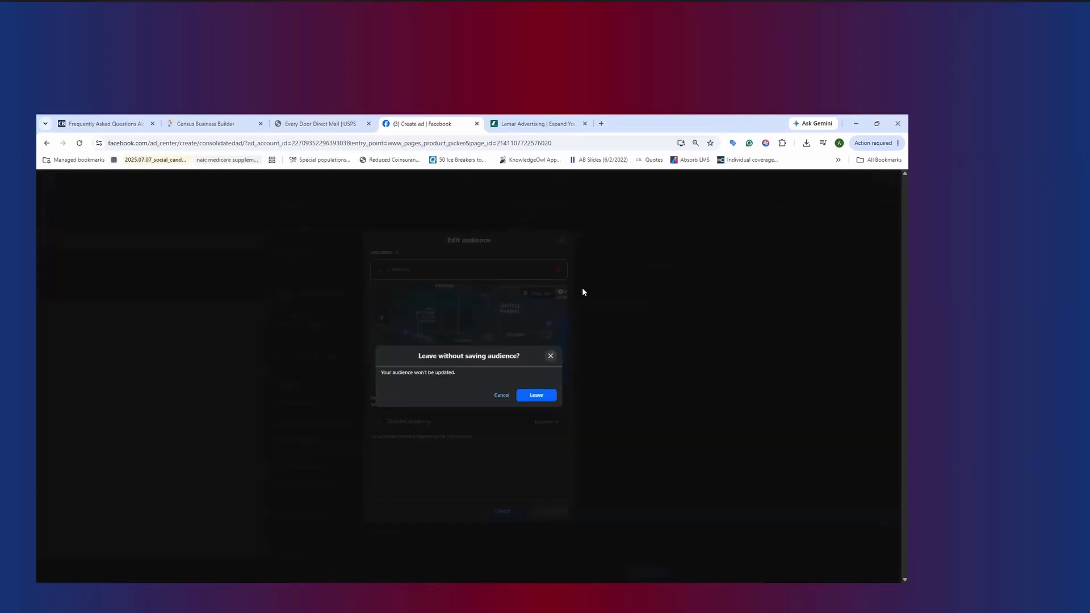
left_click(536, 397)
Replace the Southfield location in the ad's targeted audience with ZIP code 48220, Ferndale, Michigan
scroll(361, 319, "up", 5)
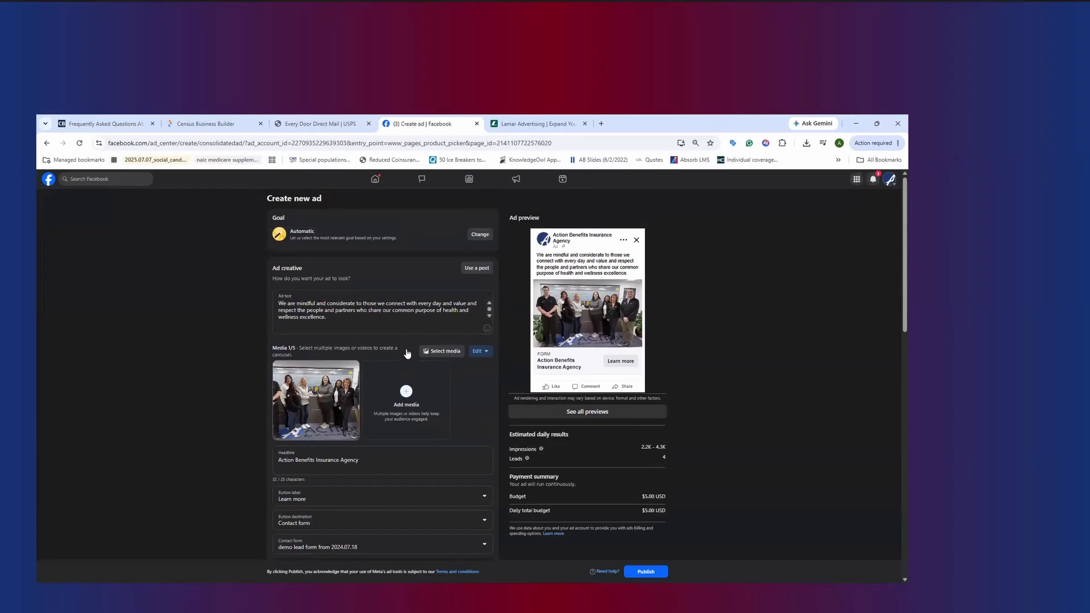
scroll(406, 355, "down", 1)
scroll(366, 407, "down", 4)
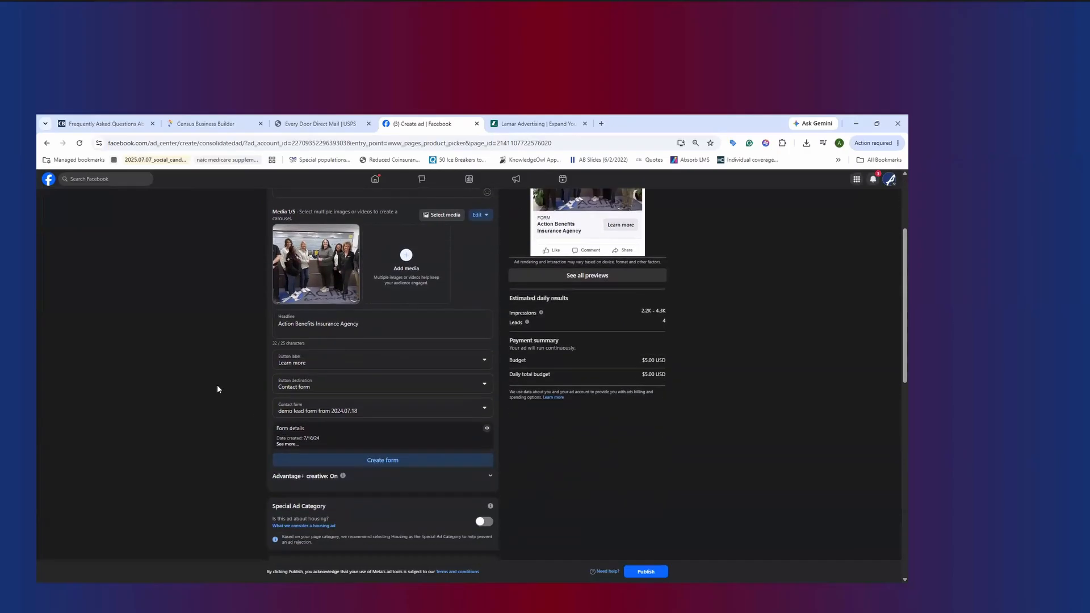
scroll(218, 388, "down", 1)
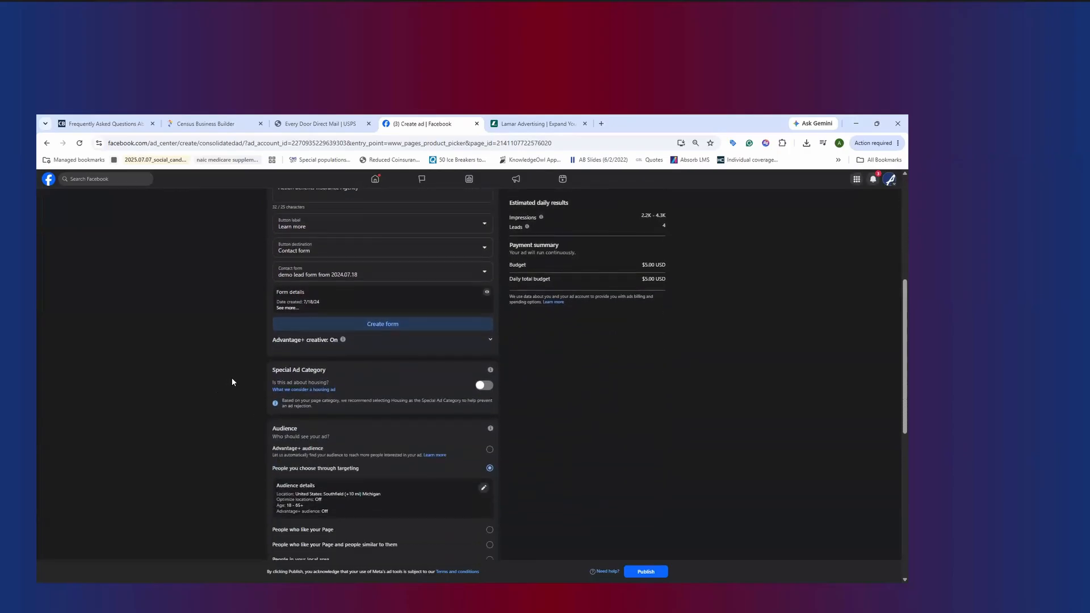
scroll(230, 380, "down", 1)
scroll(220, 387, "down", 1)
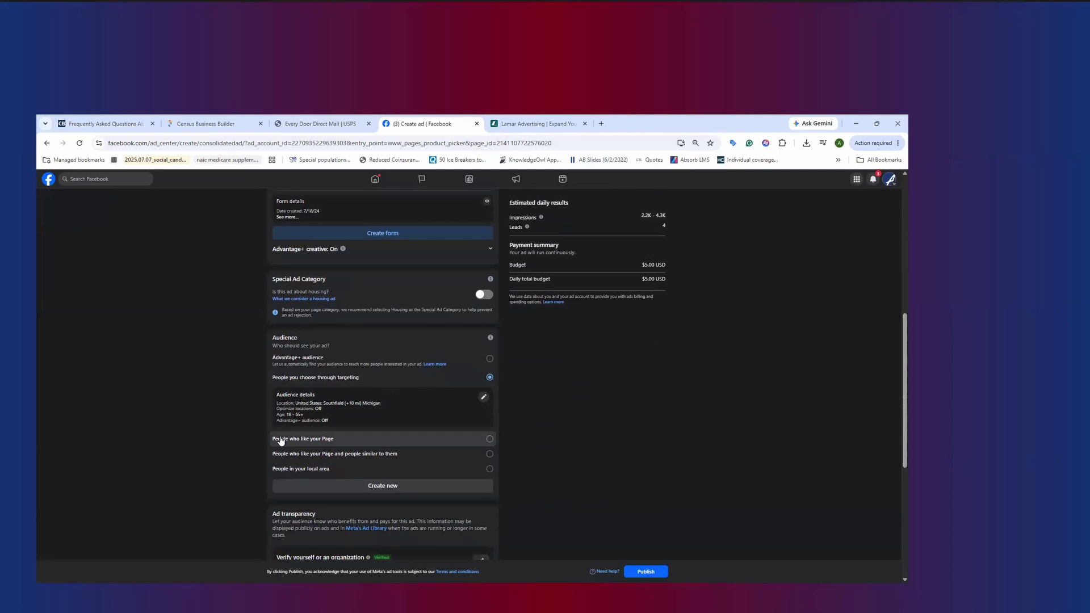
left_click(481, 399)
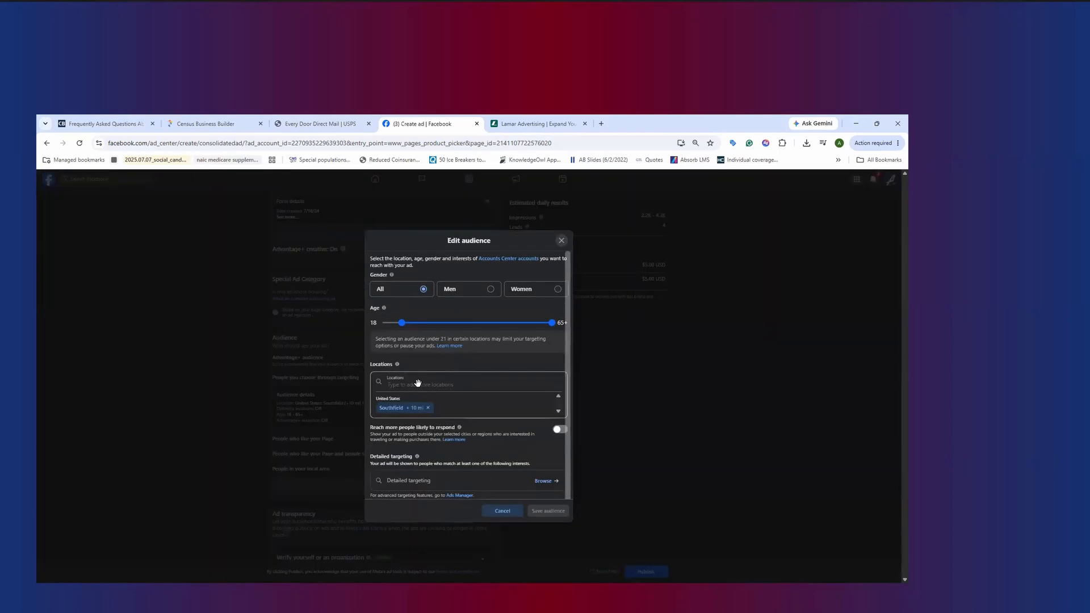
left_click(418, 384)
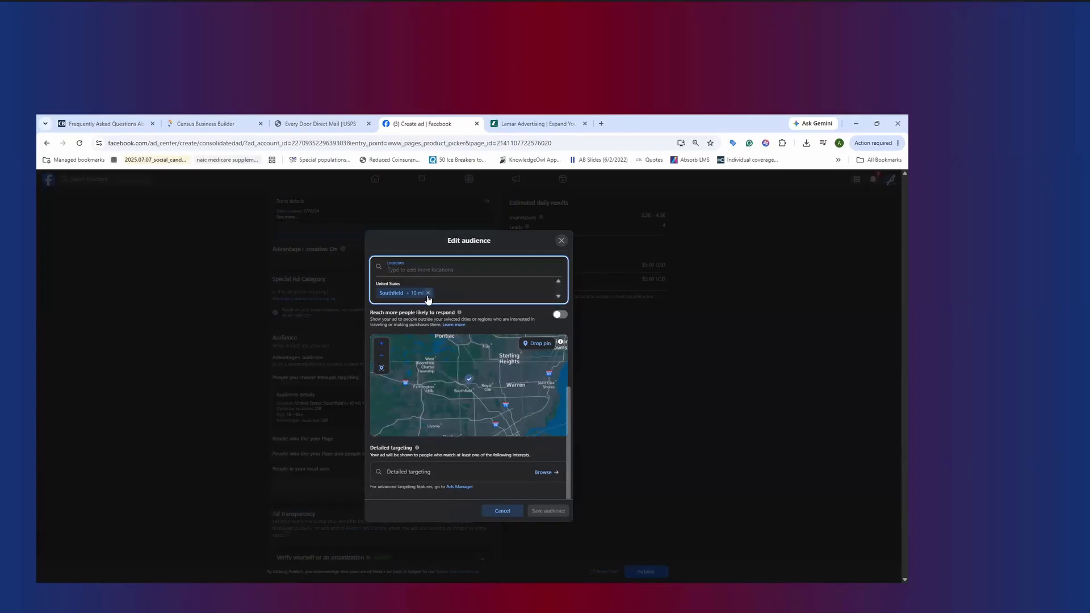
left_click(428, 293)
type("48220")
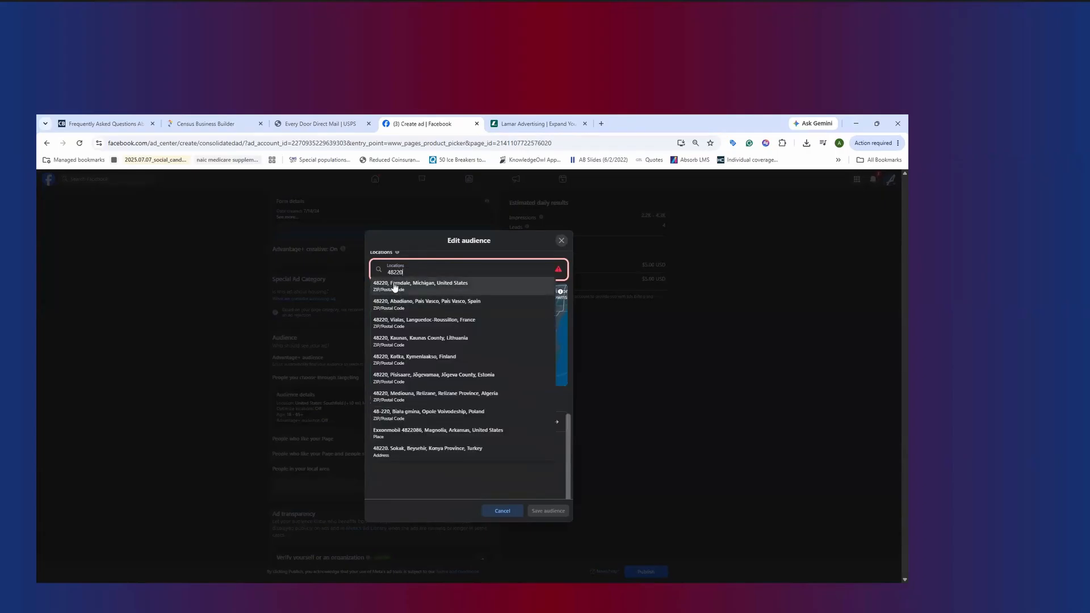
left_click(394, 287)
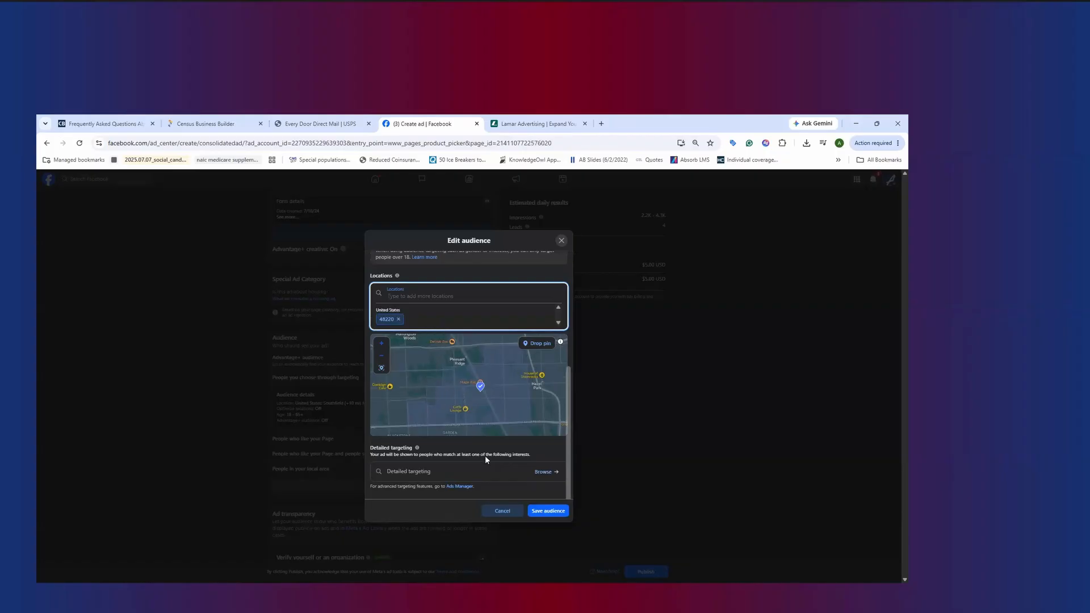
Save the ad's edited audience with Ferndale ZIP code 48220 as its location
left_click(439, 396)
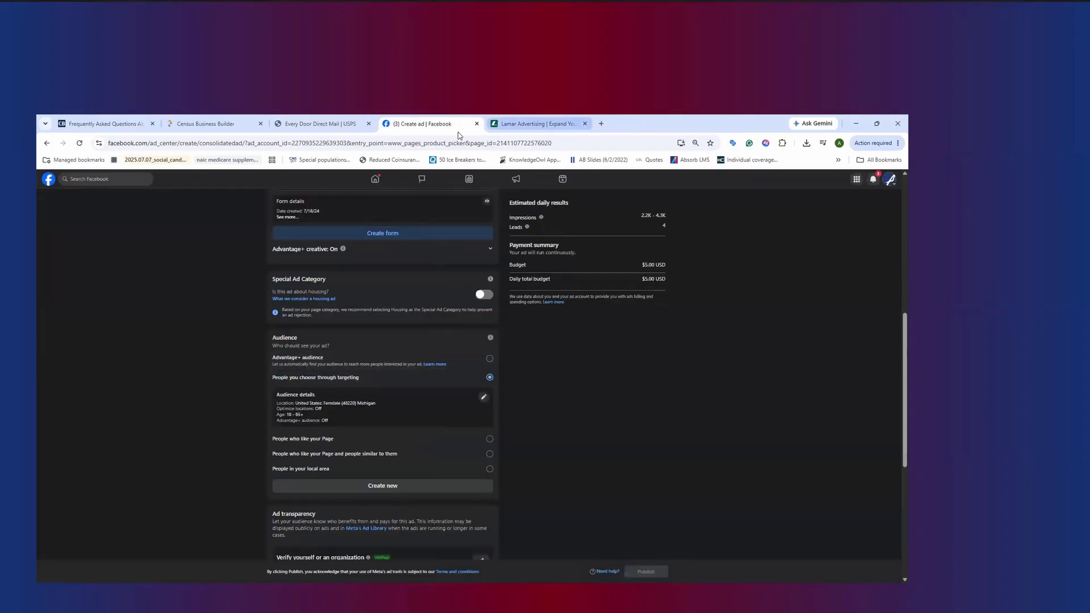
Switch to the Lamar Advertising site and search its billboard map for Ferndale, MI 48220, USA
left_click(511, 119)
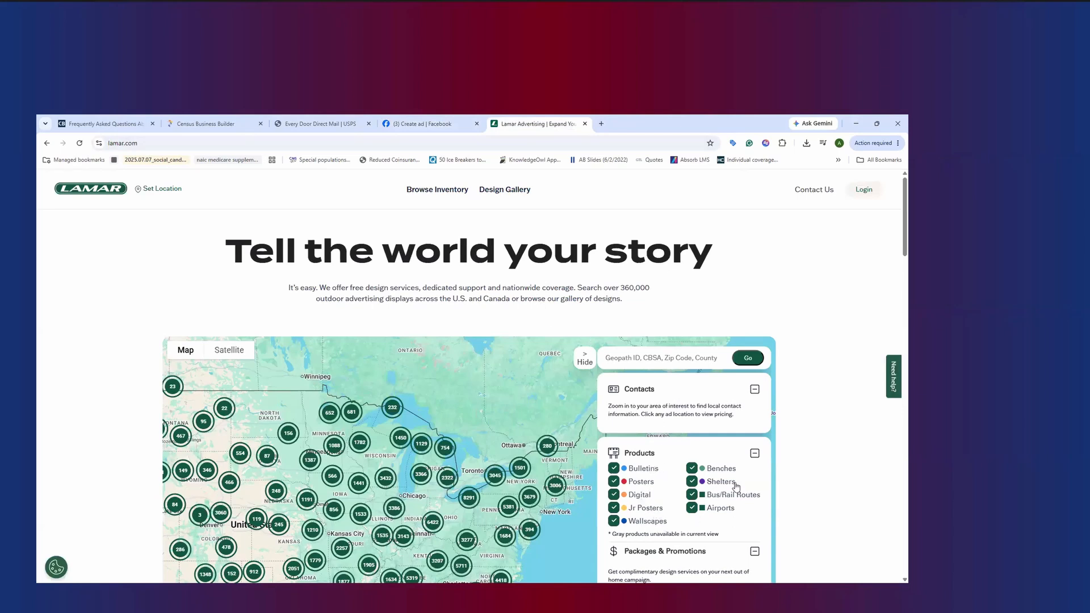
left_click(643, 358)
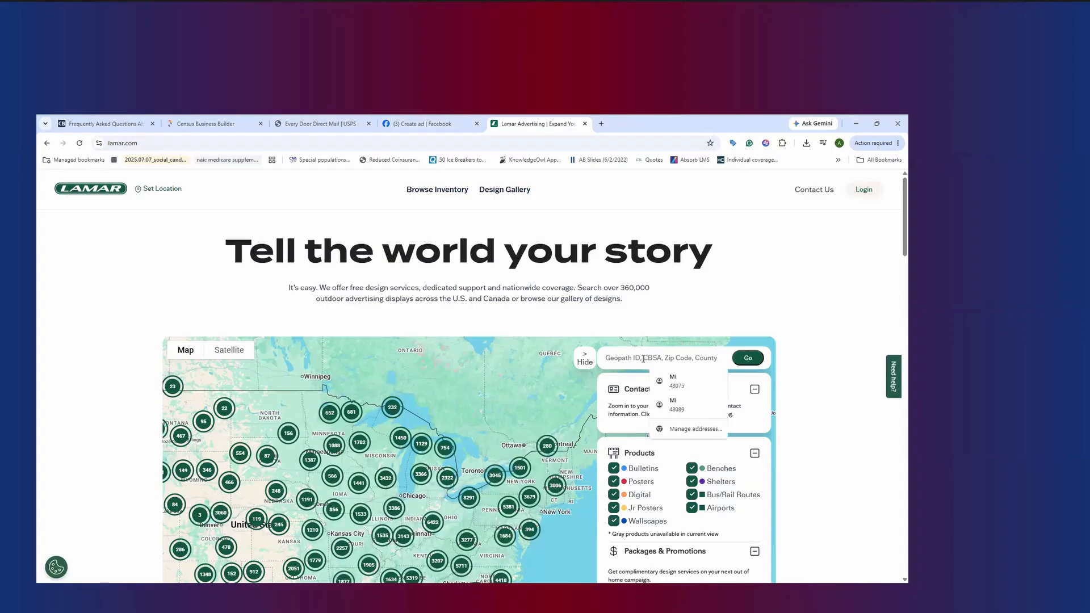
type("488")
key("BackSpace")
type("220")
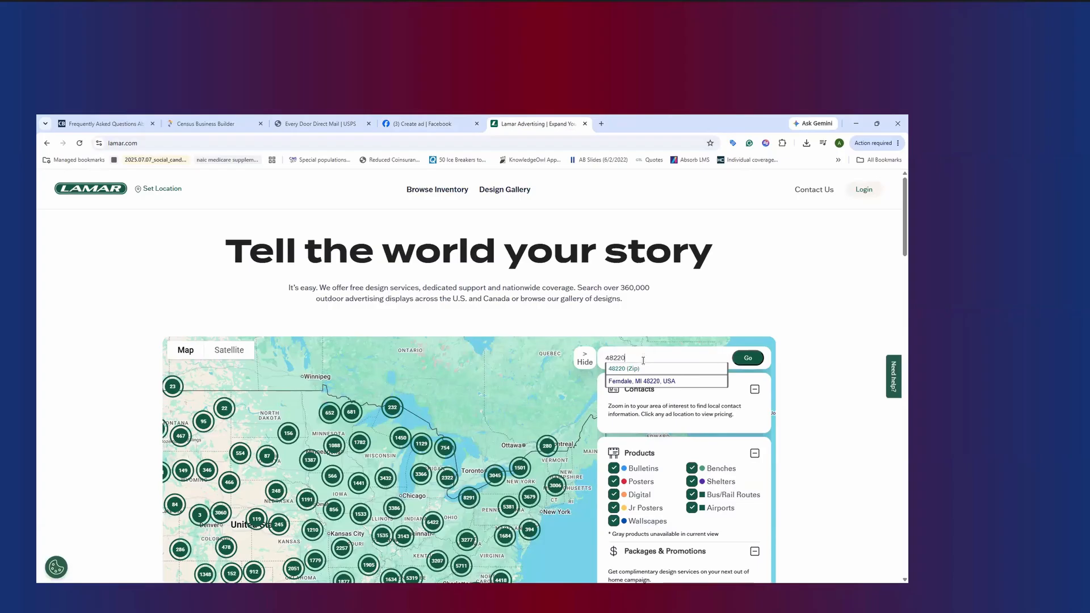
left_click(641, 381)
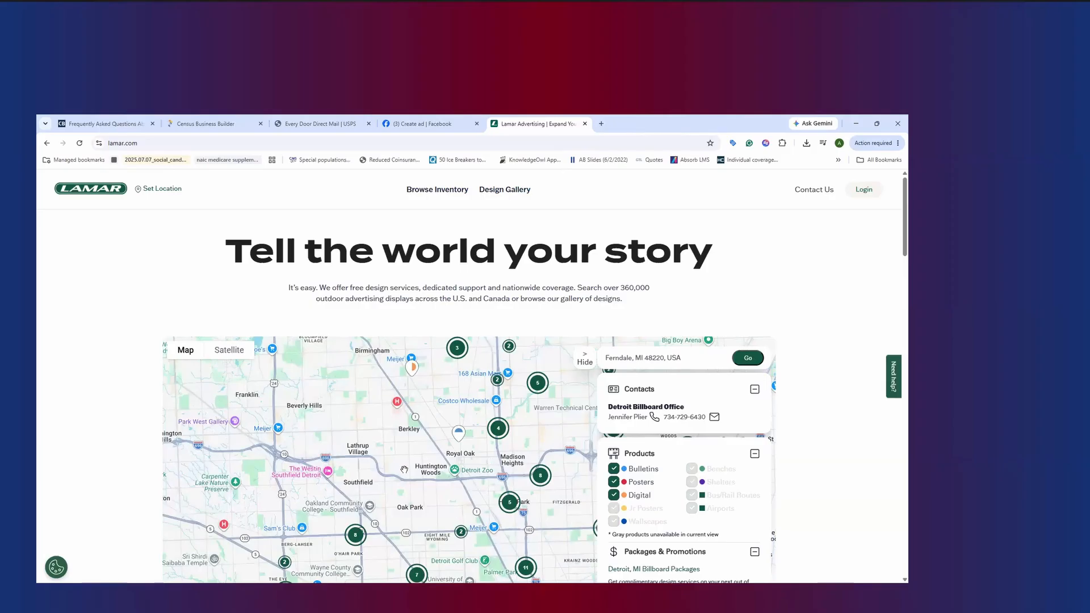
Examine the rate, impressions and location of the western billboard in the Eight Mile Road cluster south of Ferndale, and close its details
left_click_drag(452, 489, 447, 454)
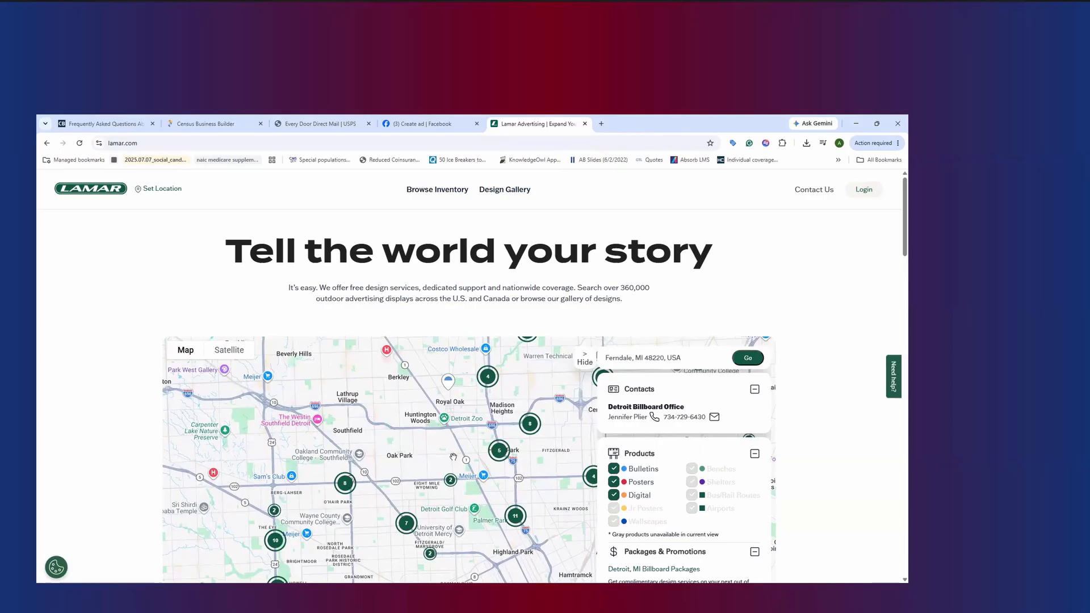
scroll(453, 457, "up", 1)
scroll(417, 463, "down", 1)
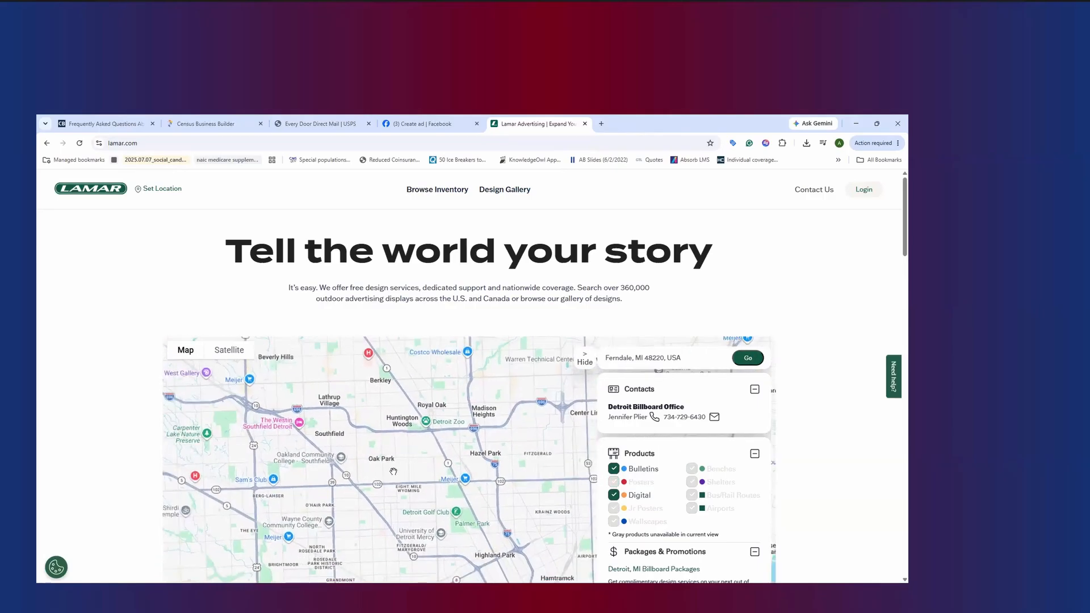
left_click(432, 485)
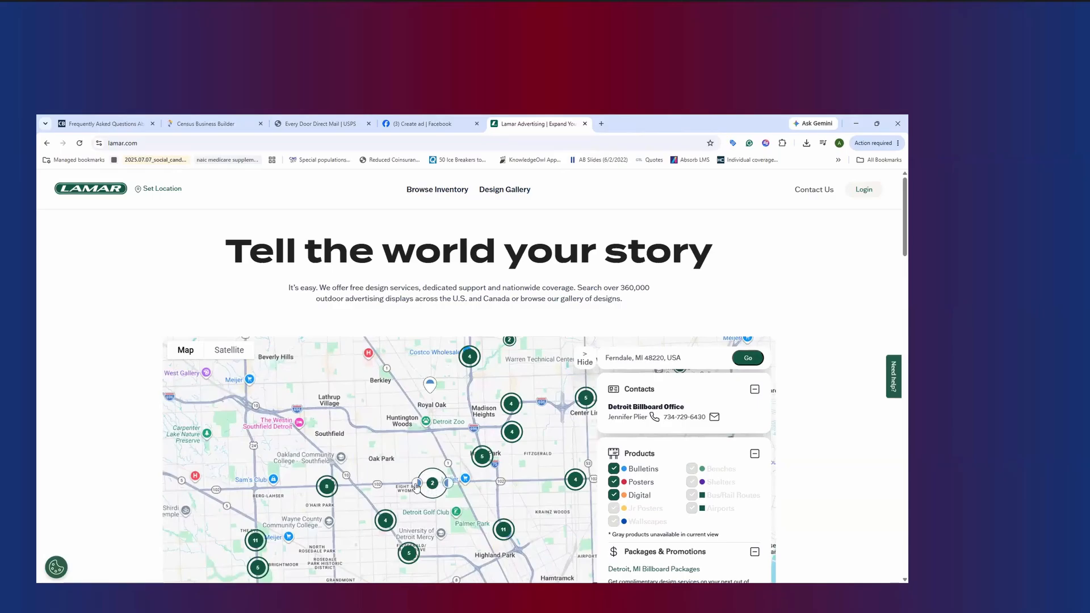
left_click(416, 484)
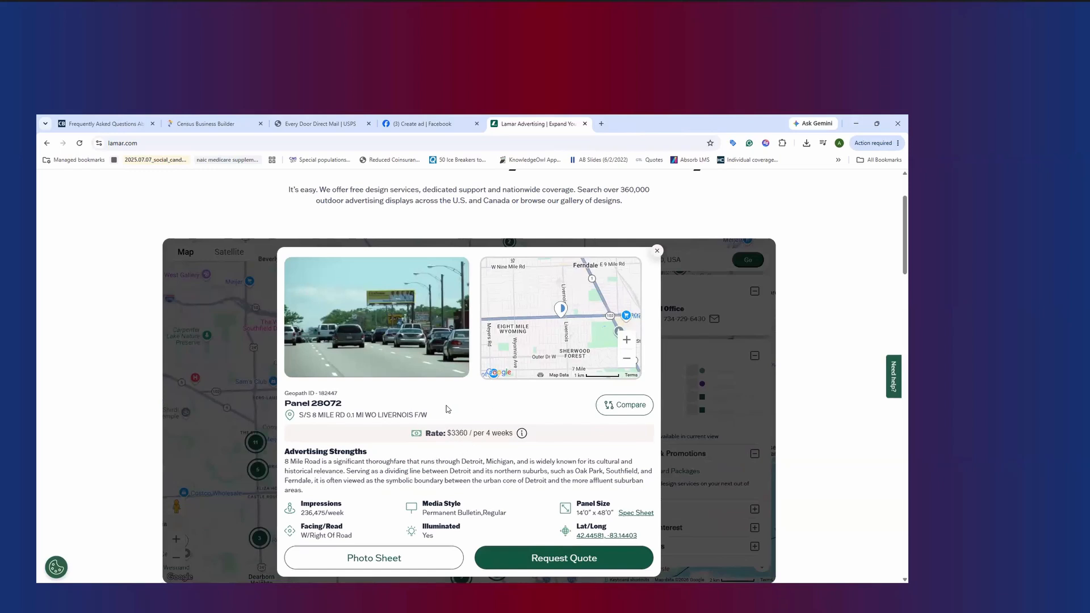
left_click(657, 251)
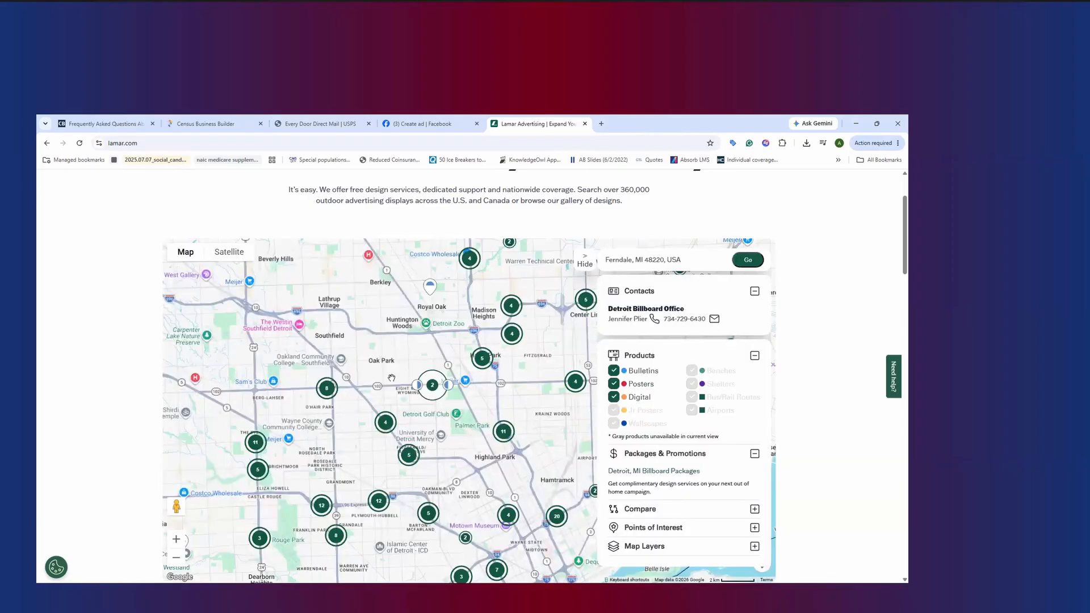
Examine the details of the eastern billboard in the I-75 cluster near Hazel Park, and close them
left_click(483, 360)
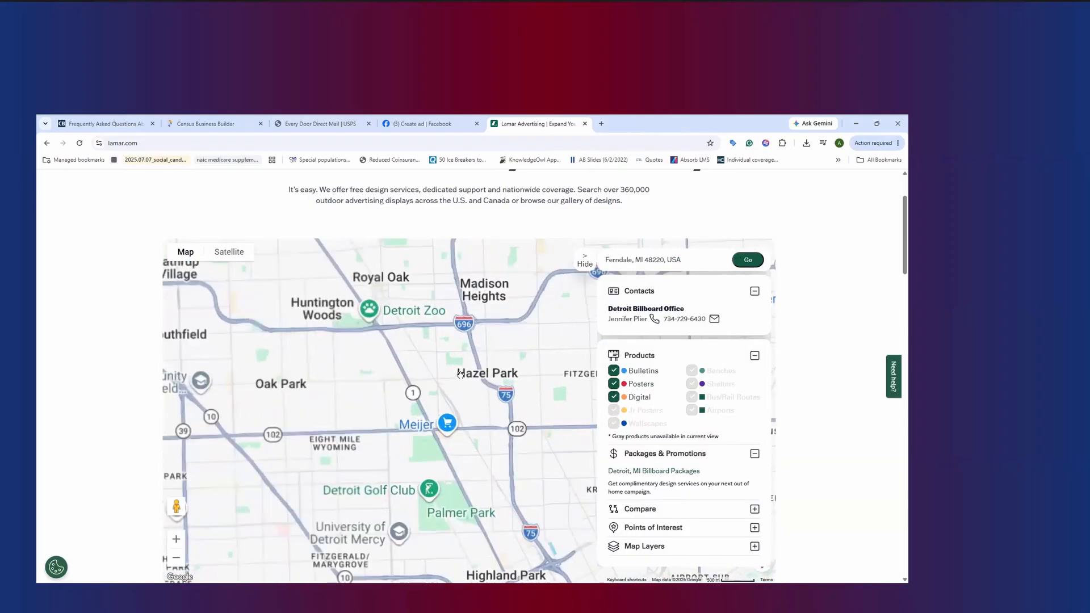
left_click(463, 389)
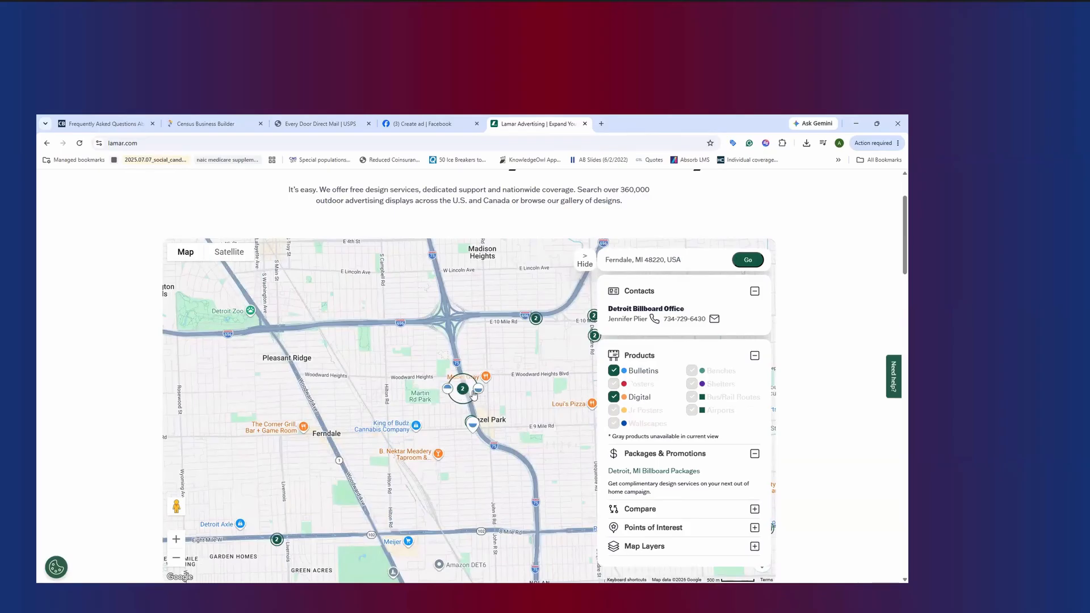
left_click(478, 390)
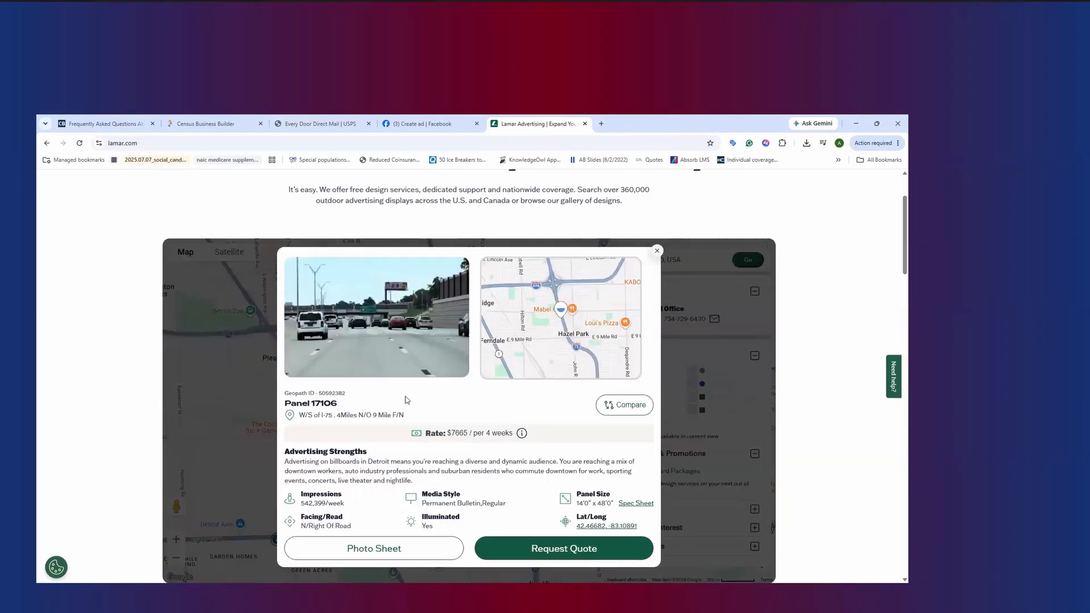
left_click(656, 250)
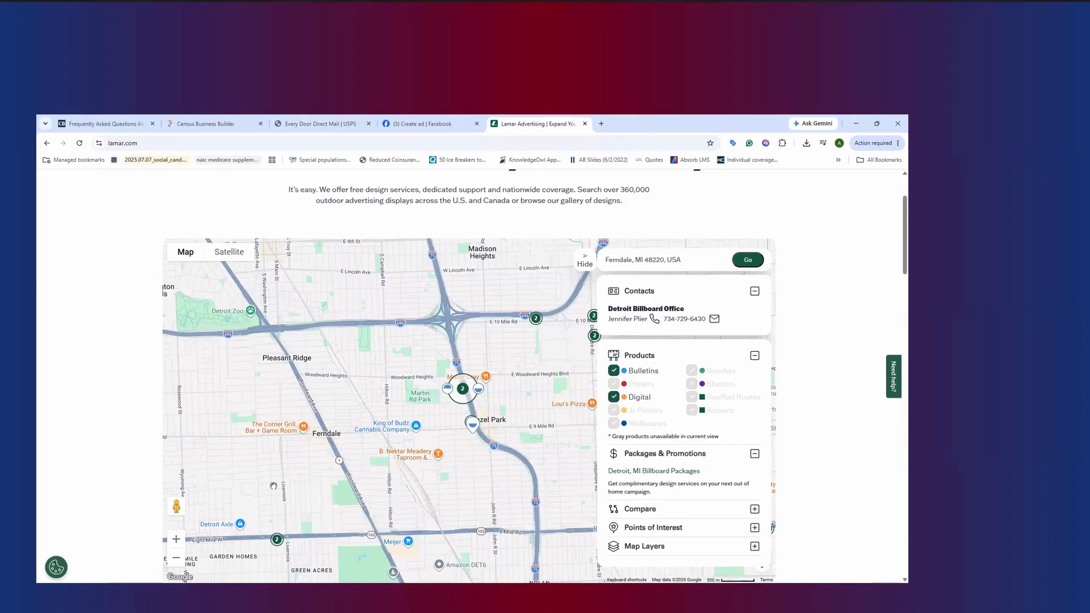
Leave the billboard map and return by way of the USPS Every Door Direct Mail routes to the Census Business Builder ZIP code map
left_click_drag(274, 486, 462, 462)
left_click(321, 124)
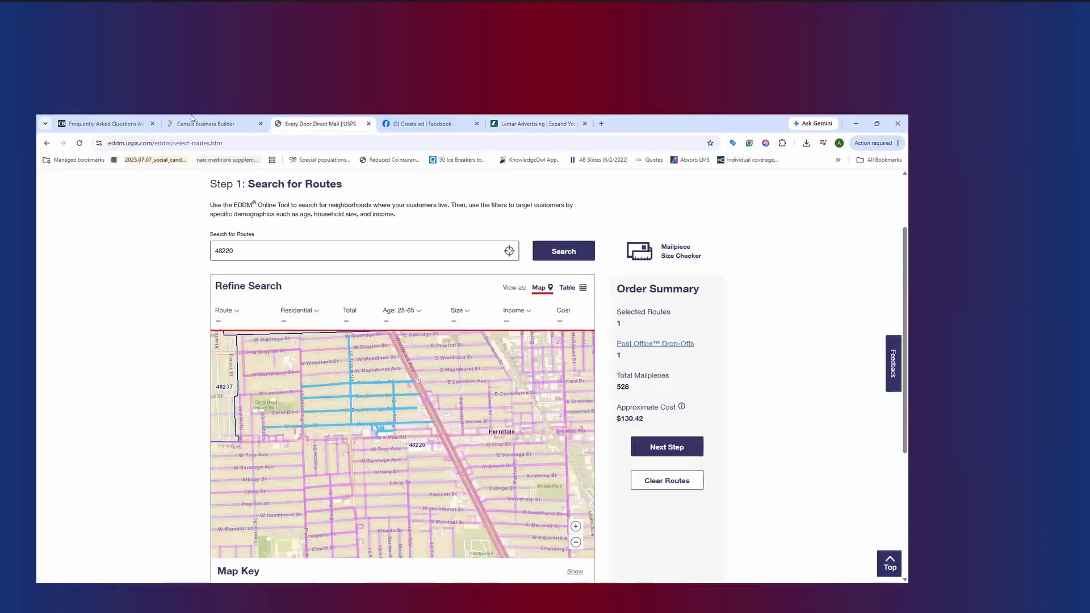
left_click(199, 124)
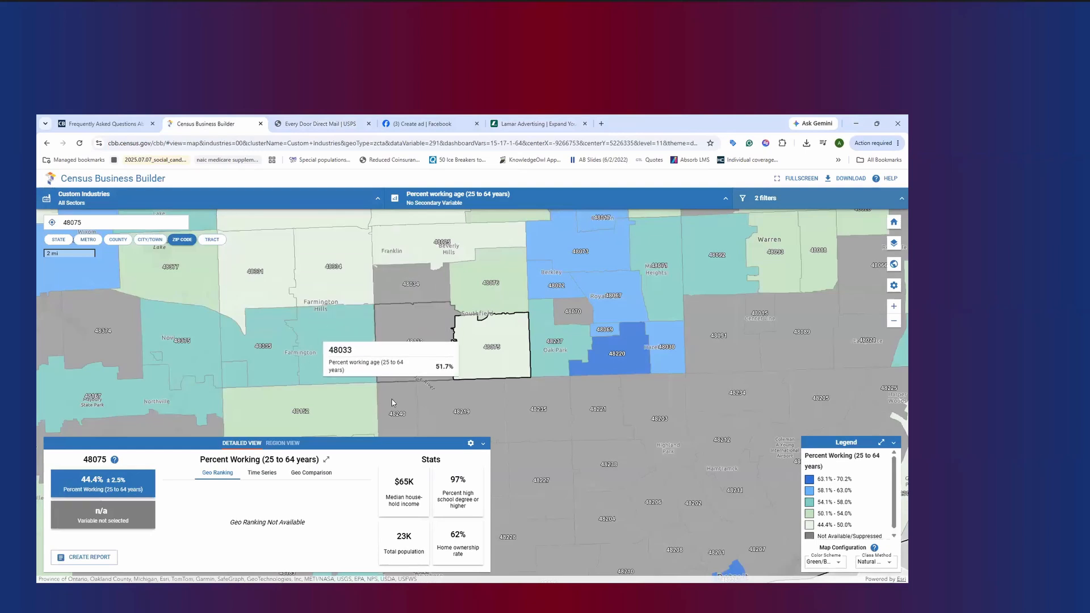